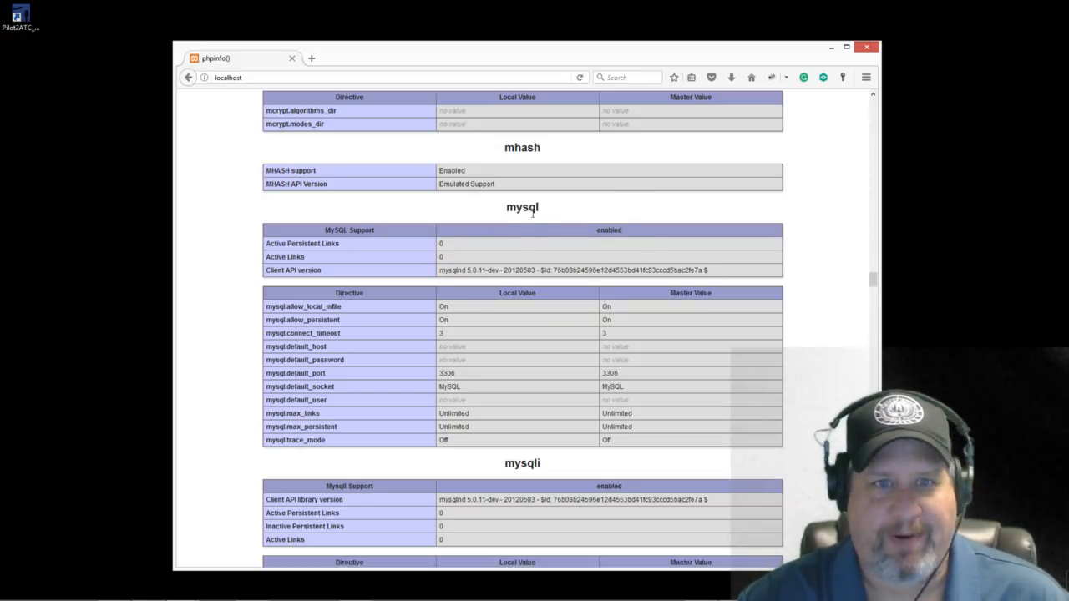
# Step: Check phpinfo's mysqli/mysqlnd sections, return to the PHP Version header, and reveal hidden tray icons
pyautogui.scroll(-5, 688, 349)
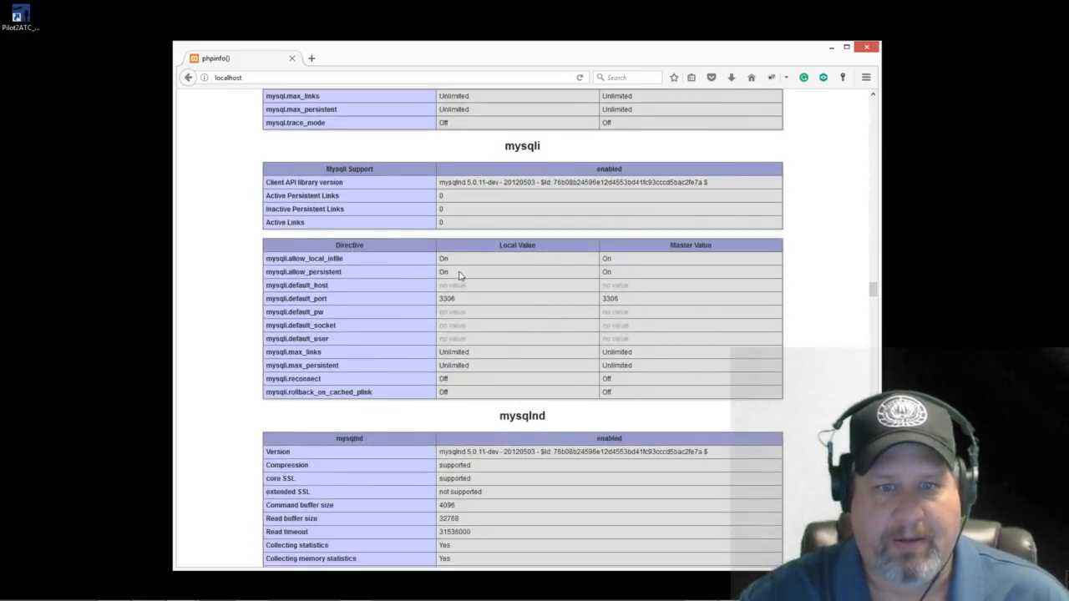
pyautogui.scroll(-6, 681, 477)
pyautogui.scroll(-5, 681, 477)
pyautogui.scroll(20, 678, 475)
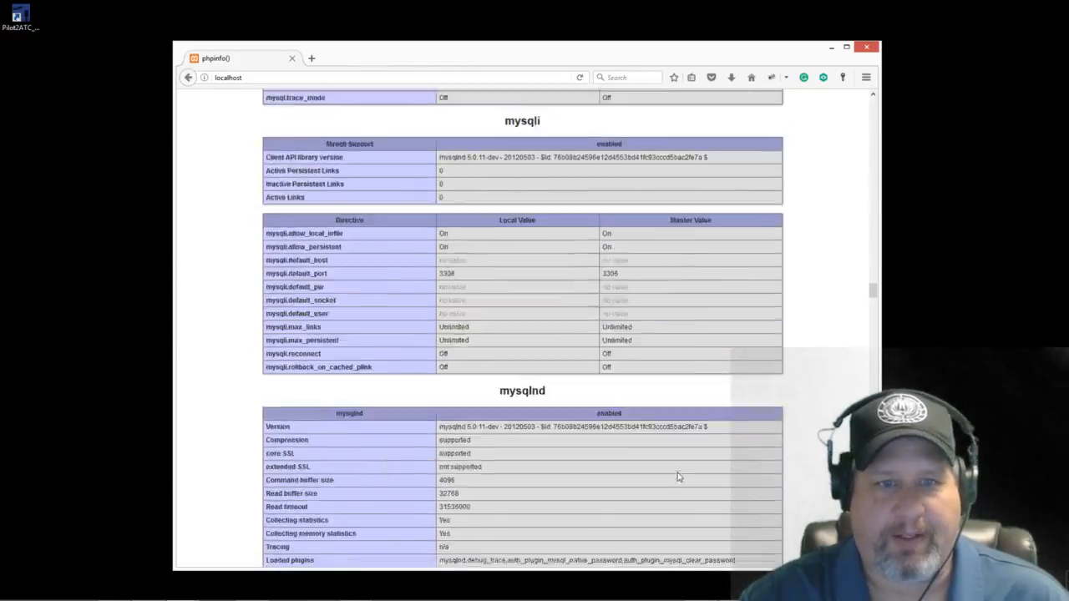
pyautogui.scroll(15, 677, 474)
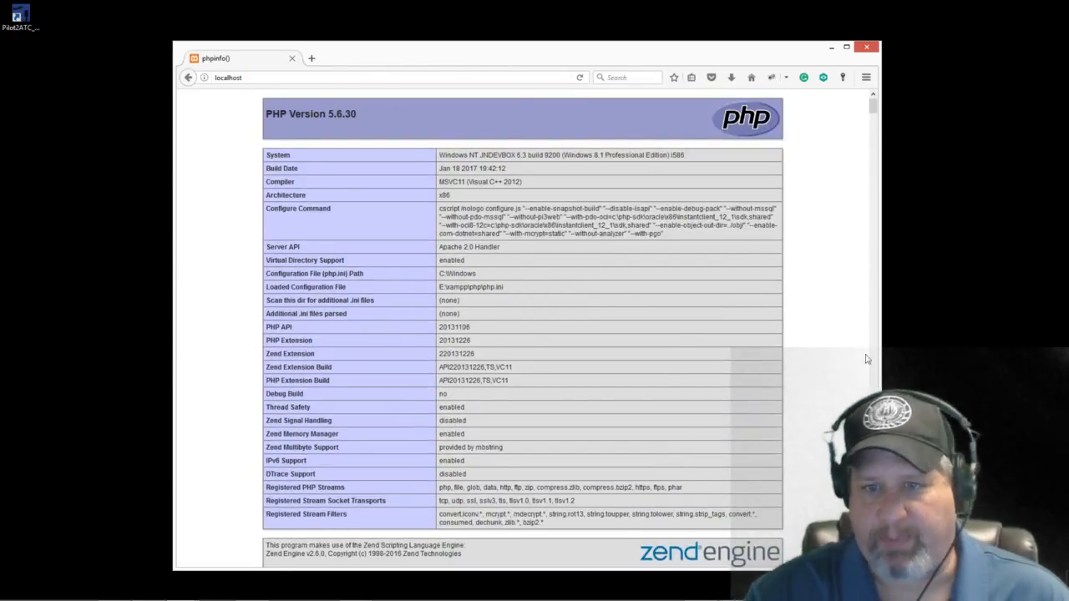
pyautogui.moveTo(835, 600)
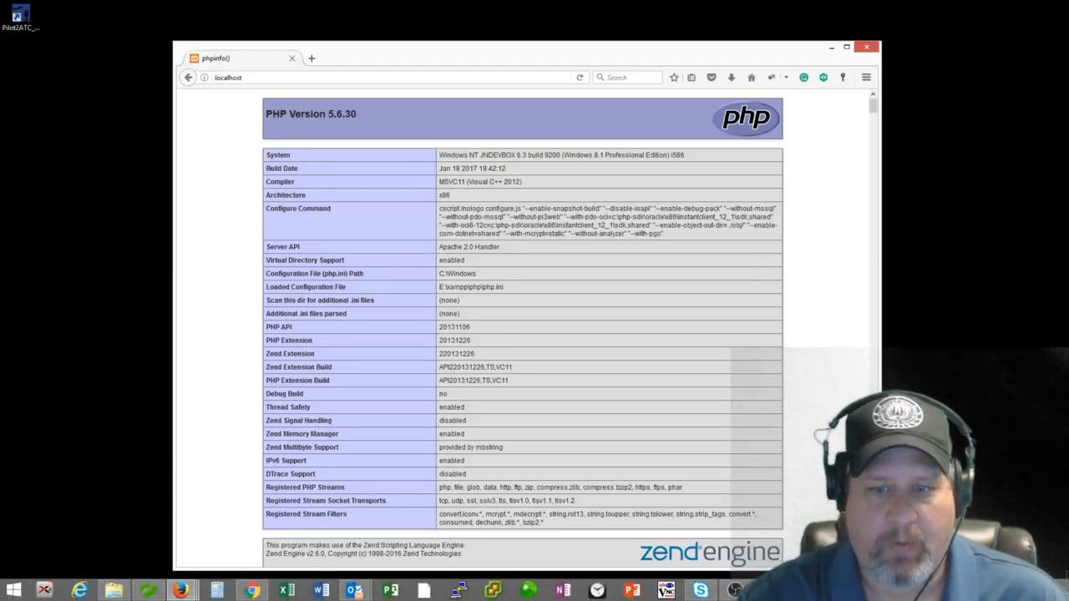
pyautogui.click(973, 590)
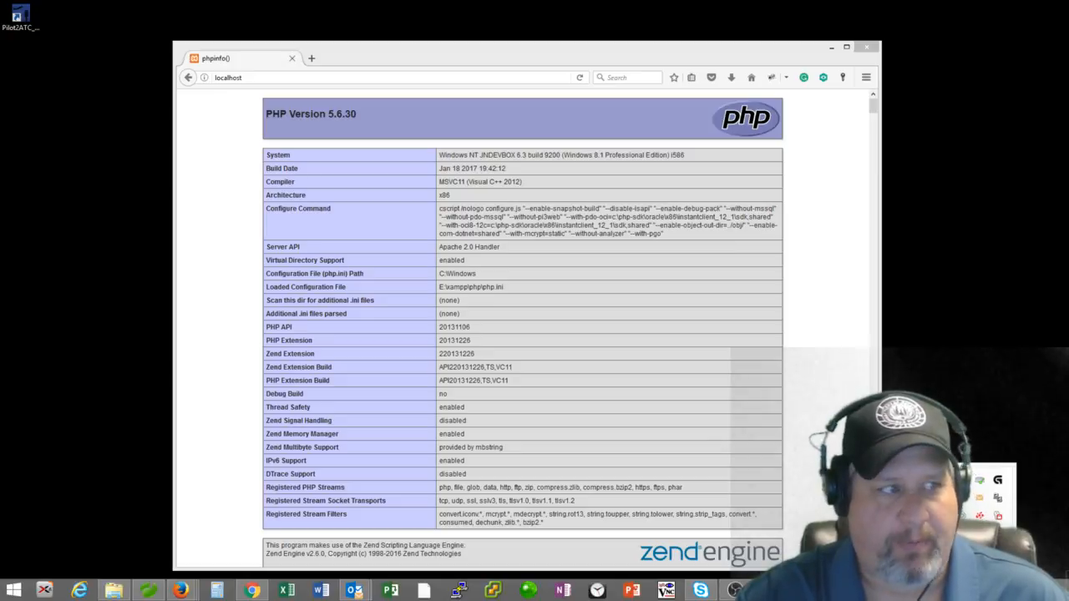
# Step: Show the XAMPP Control Panel via the tray icon's Show/Hide and move it upper right
pyautogui.rightClick(978, 515)
pyautogui.click(1017, 444)
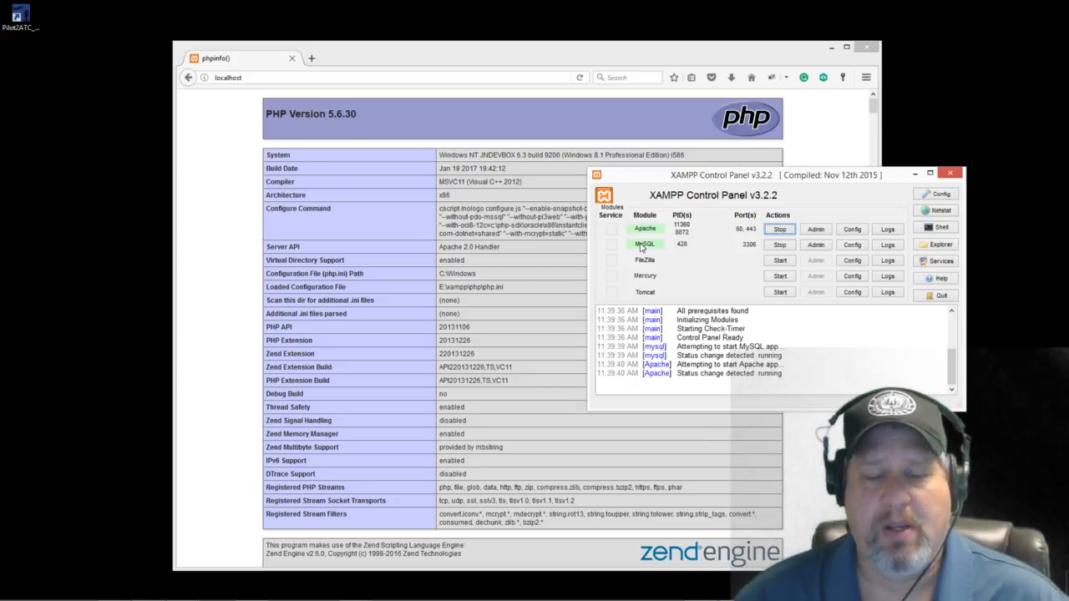
pyautogui.moveTo(728, 182); pyautogui.dragTo(800, 138)
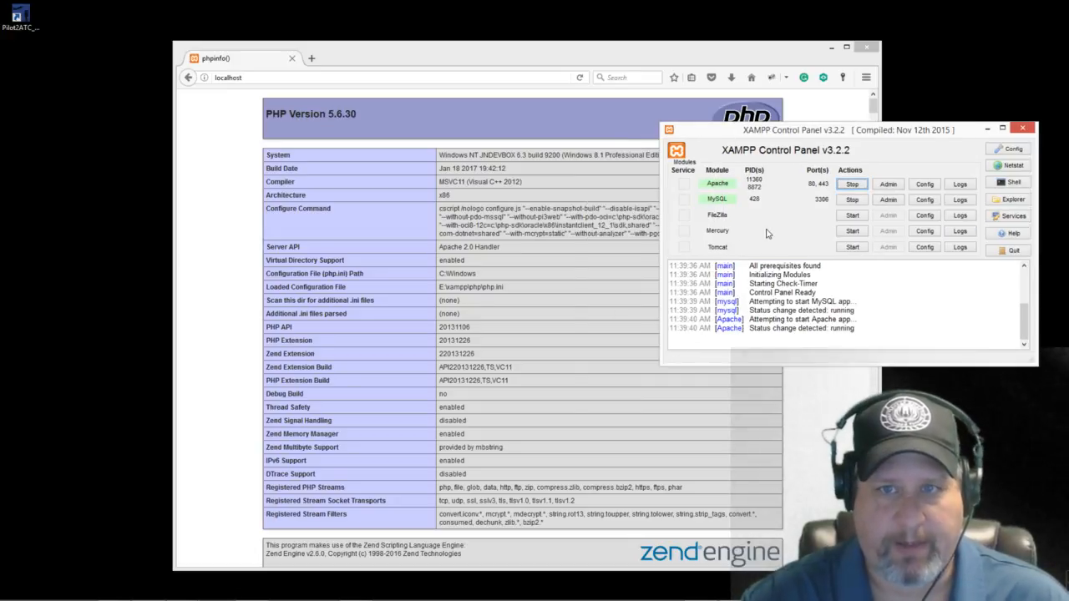
# Step: In a new tab, search Google for 'wordpress downloads' and reach the wordpress.org Download WordPress page
pyautogui.click(311, 59)
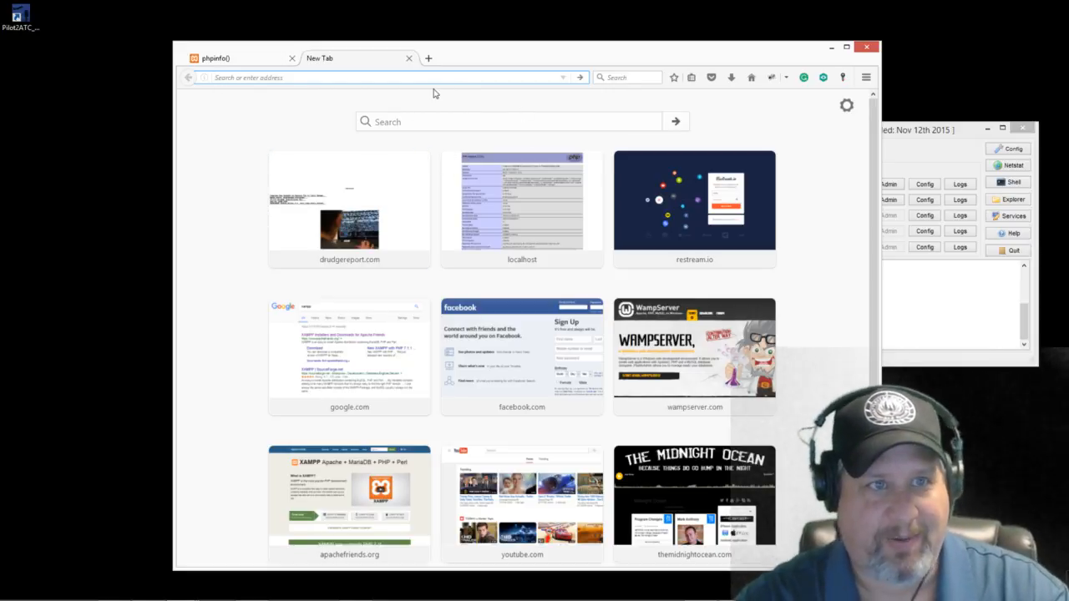
pyautogui.write('wor')
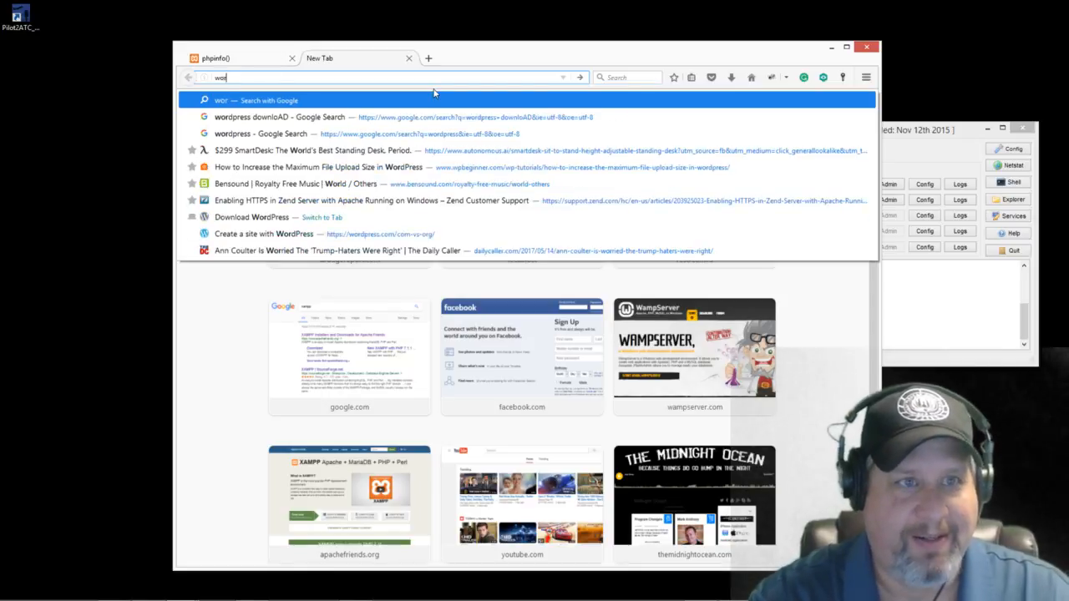
pyautogui.write('d')
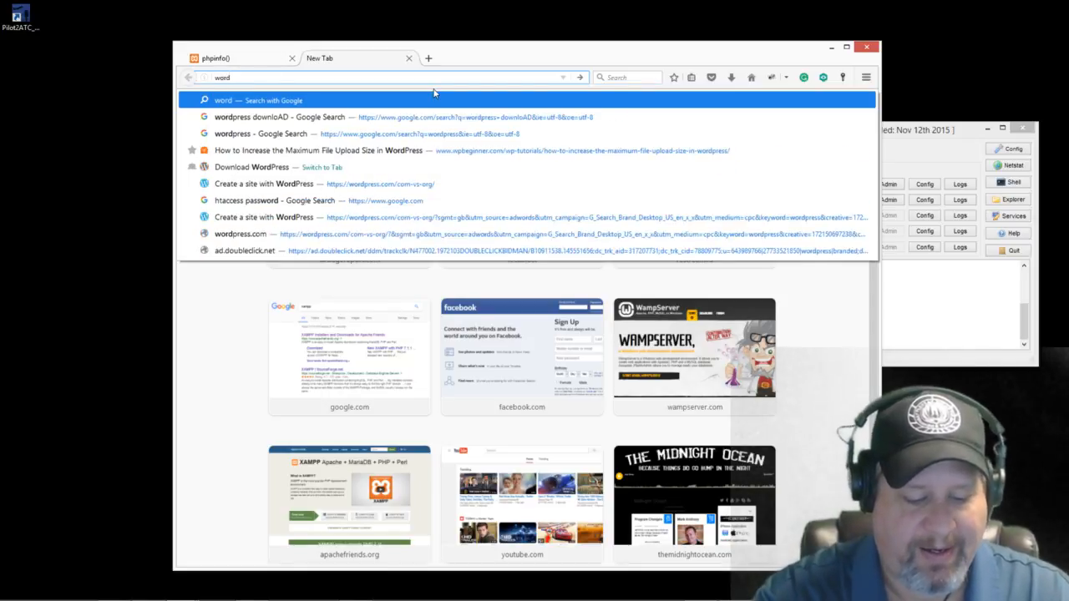
pyautogui.write('press d')
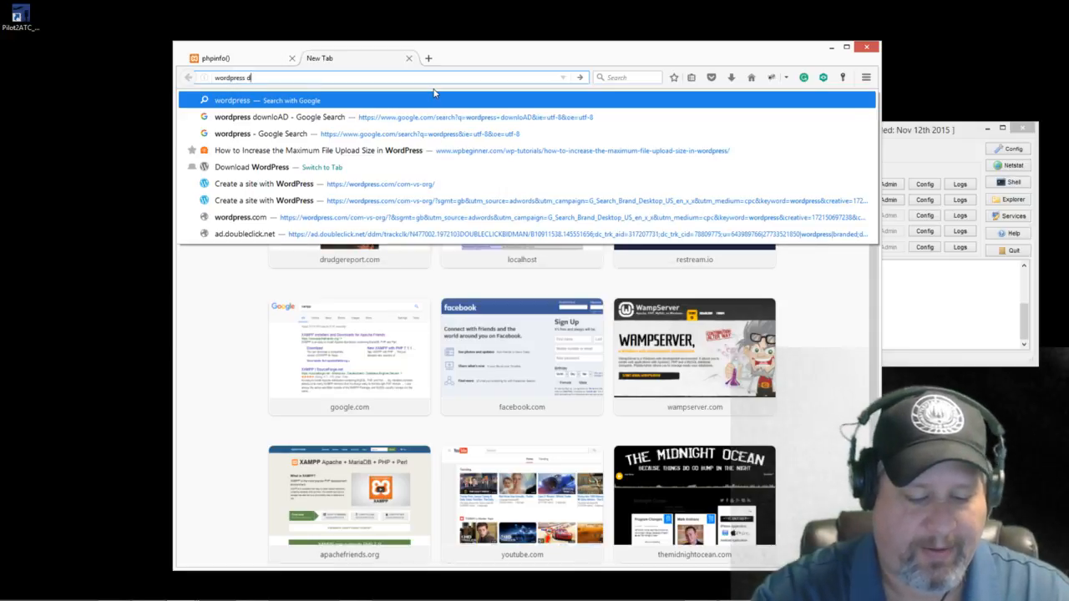
pyautogui.write('ownloads')
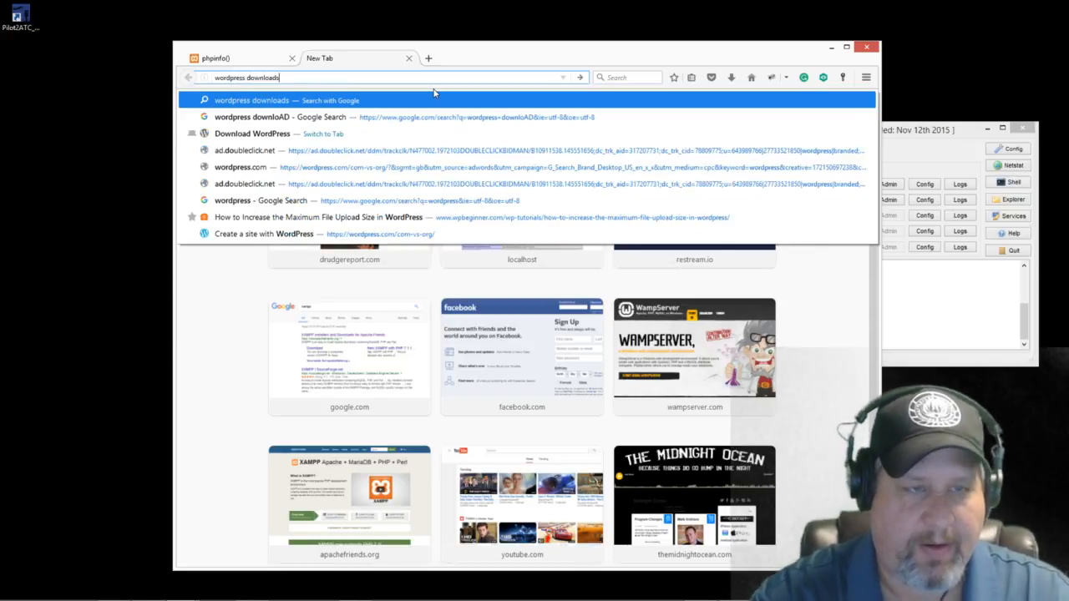
pyautogui.press('Return')
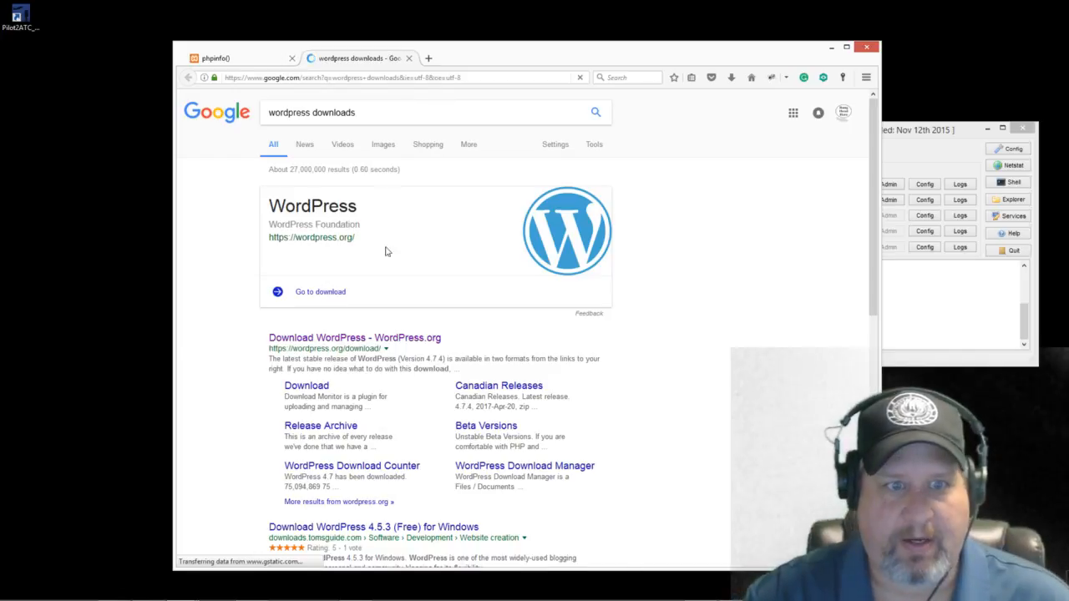
pyautogui.click(305, 387)
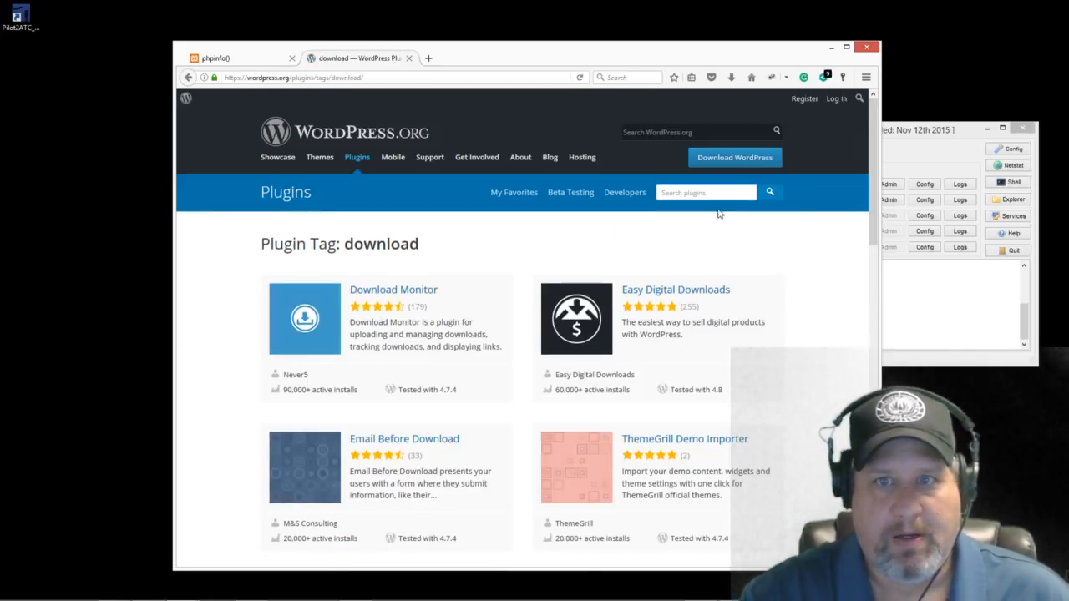
pyautogui.click(730, 169)
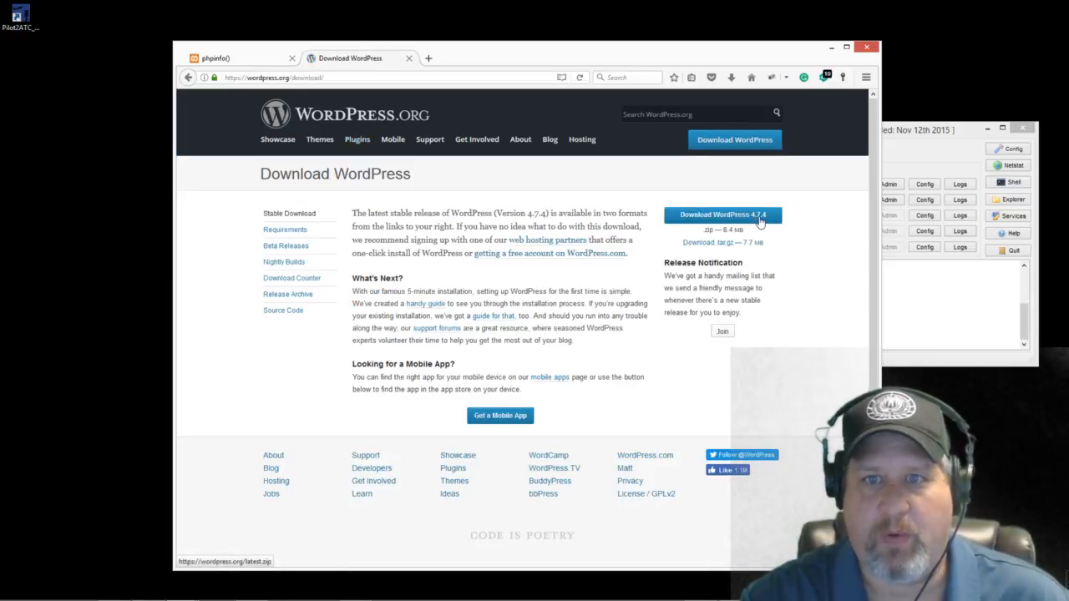
# Step: Download WordPress 4.7.4, choosing Save File for the zip, and shift the browser window left
pyautogui.click(735, 220)
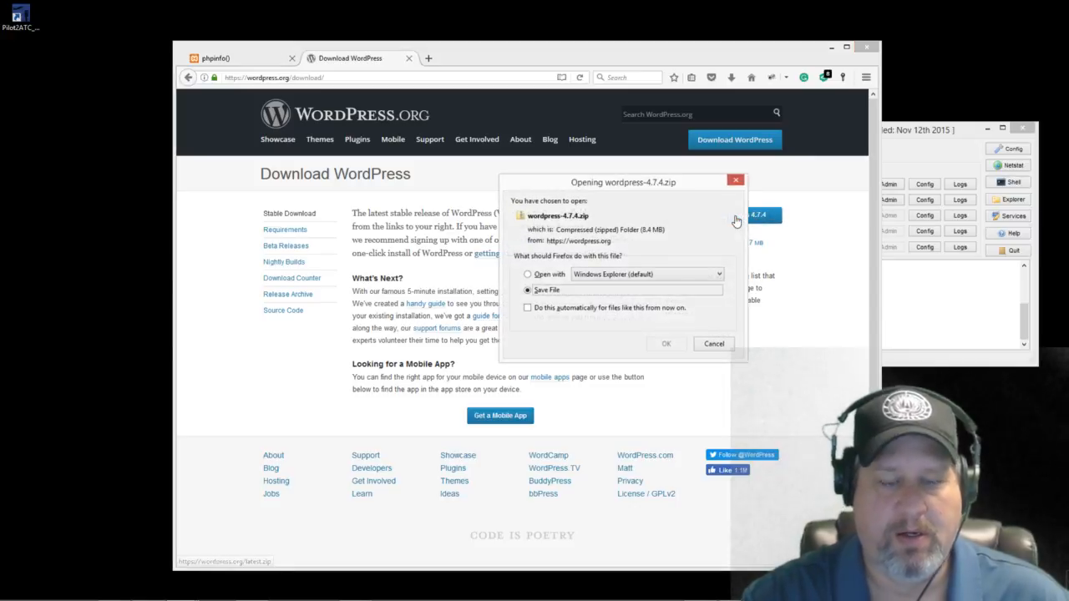
pyautogui.click(666, 344)
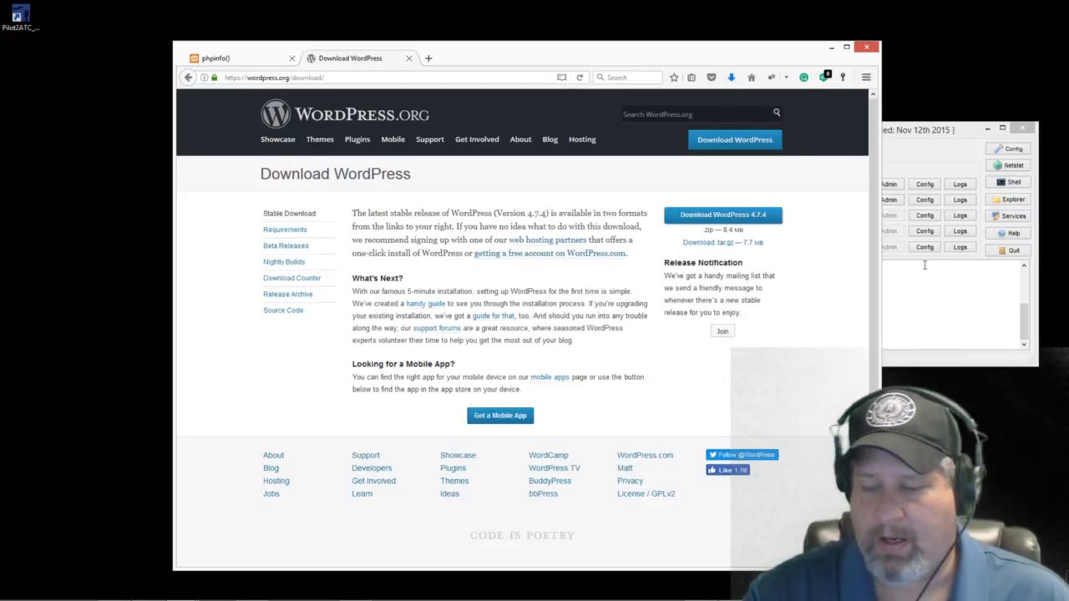
pyautogui.moveTo(698, 48); pyautogui.dragTo(635, 47)
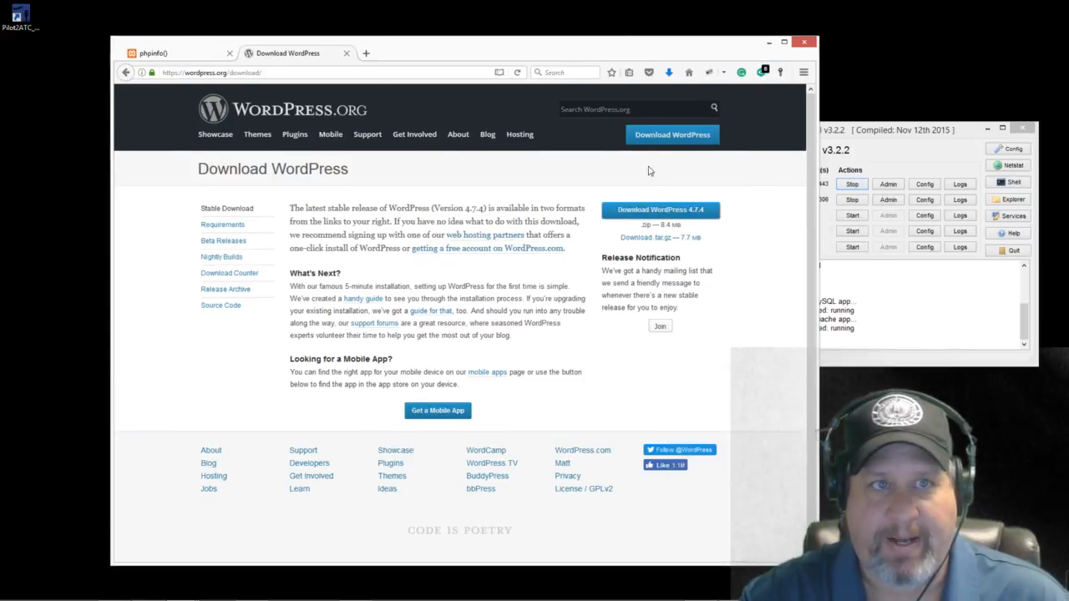
pyautogui.click(669, 73)
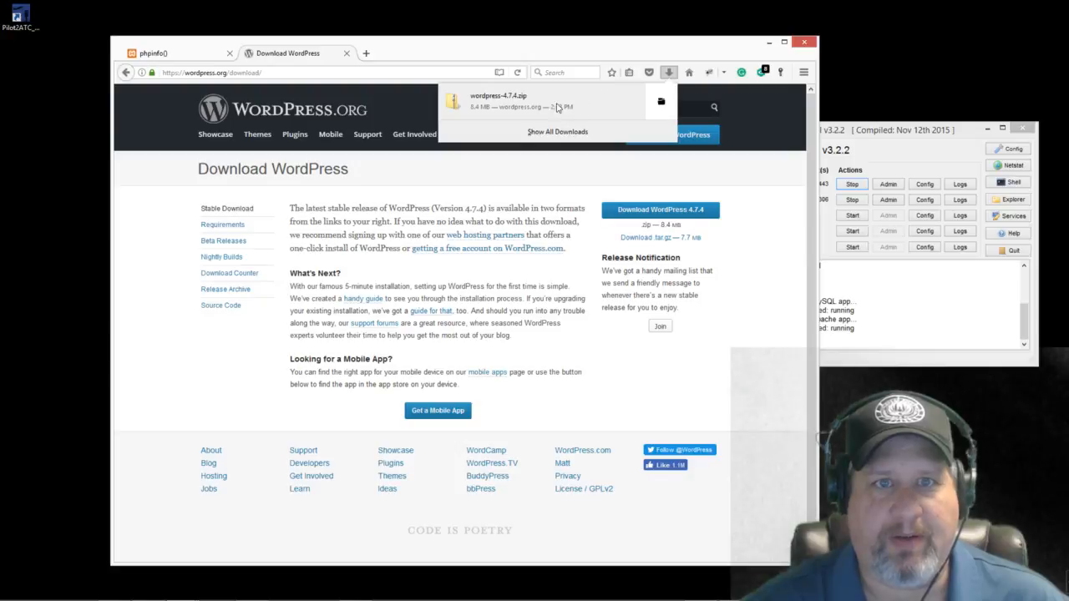
pyautogui.click(555, 132)
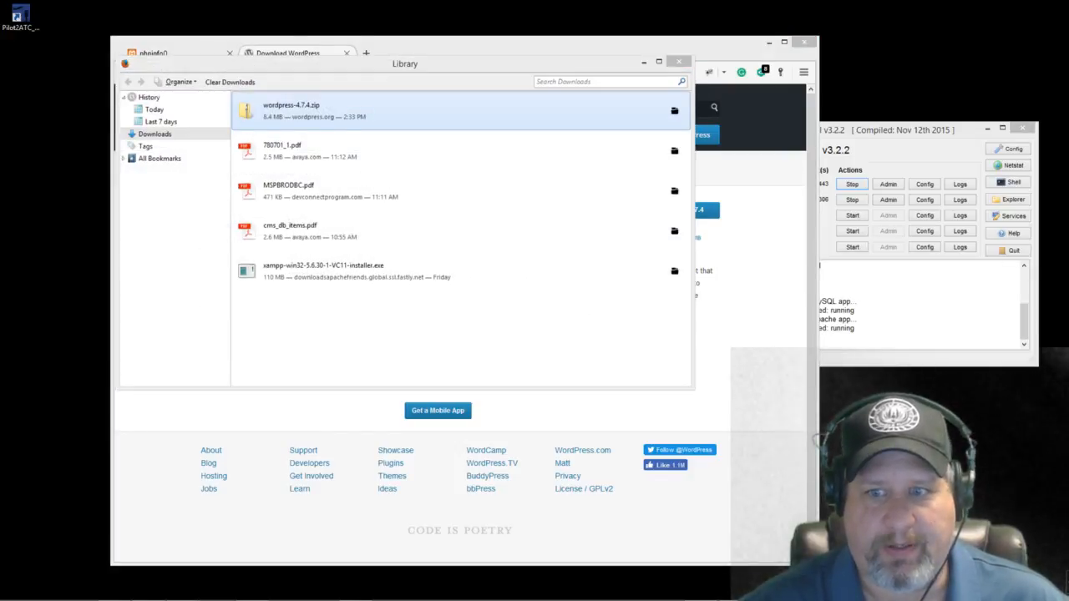
pyautogui.click(679, 61)
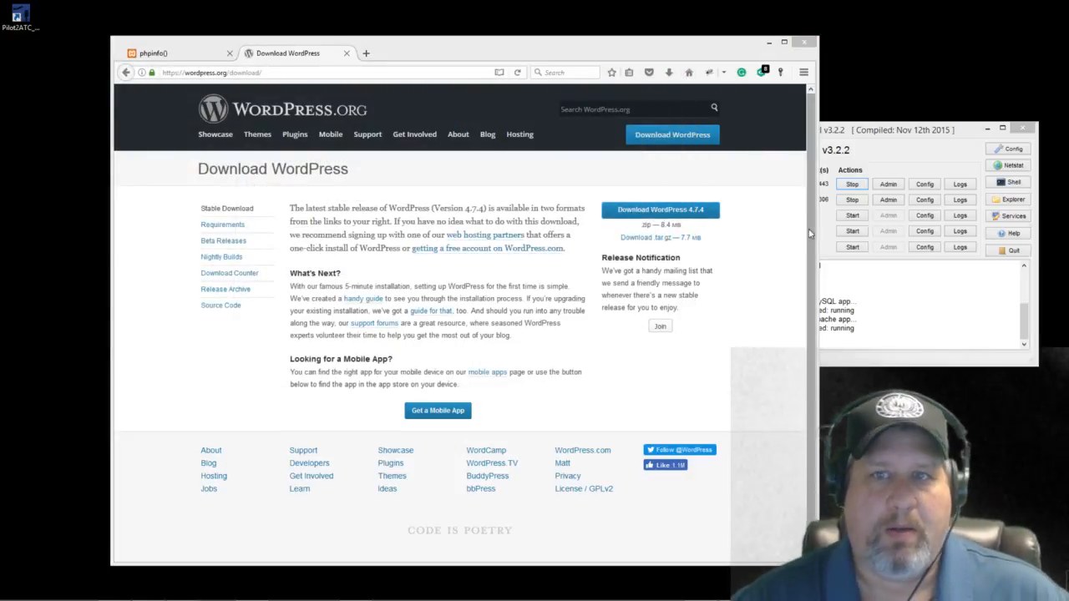
pyautogui.moveTo(724, 52); pyautogui.dragTo(682, 53)
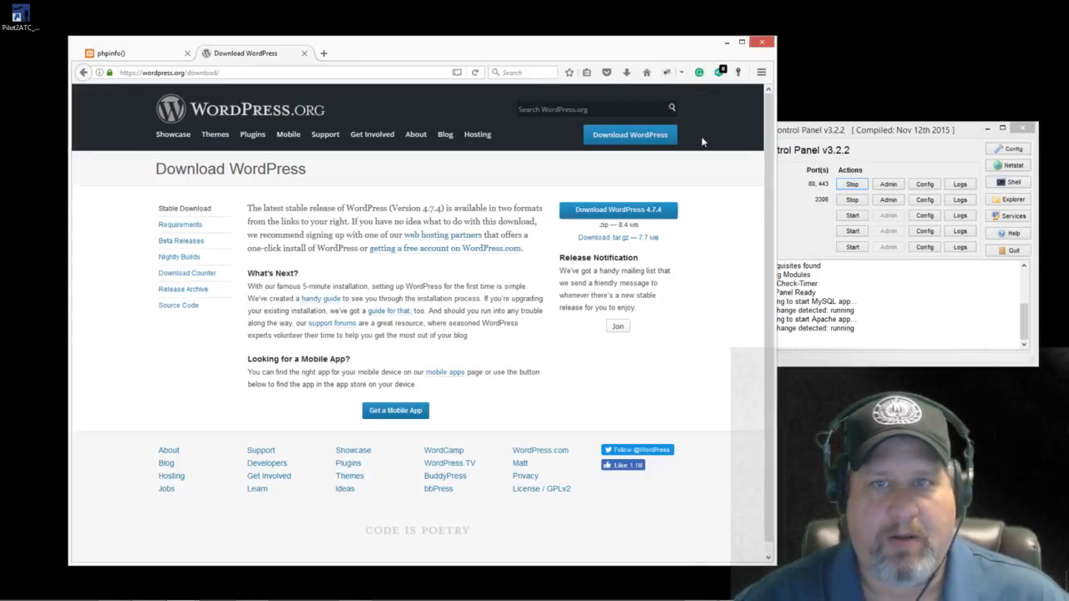
pyautogui.moveTo(195, 590)
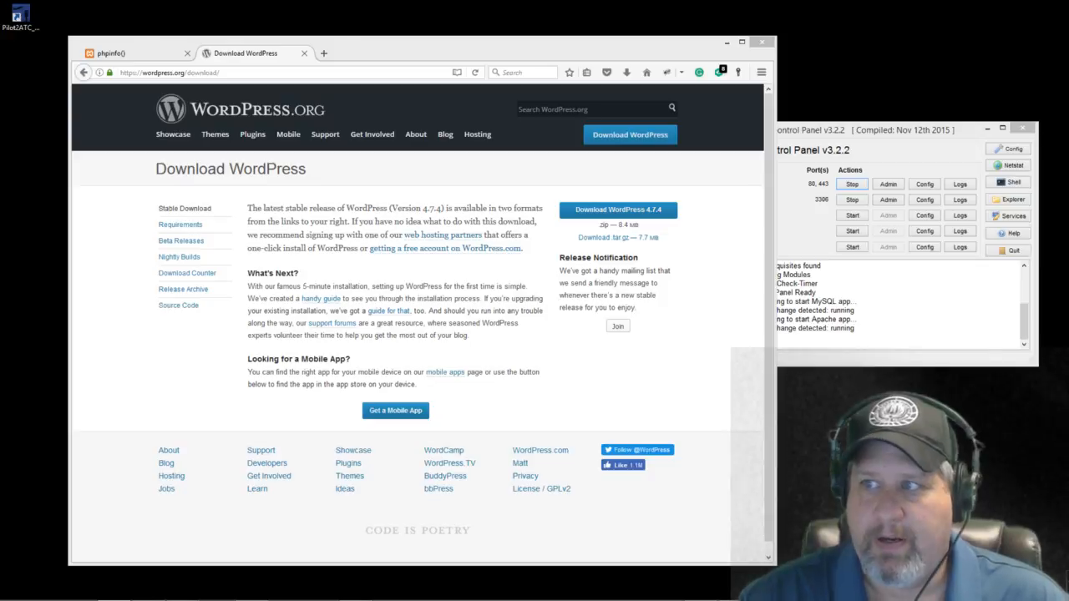
pyautogui.moveTo(1068, 74); pyautogui.dragTo(556, 43)
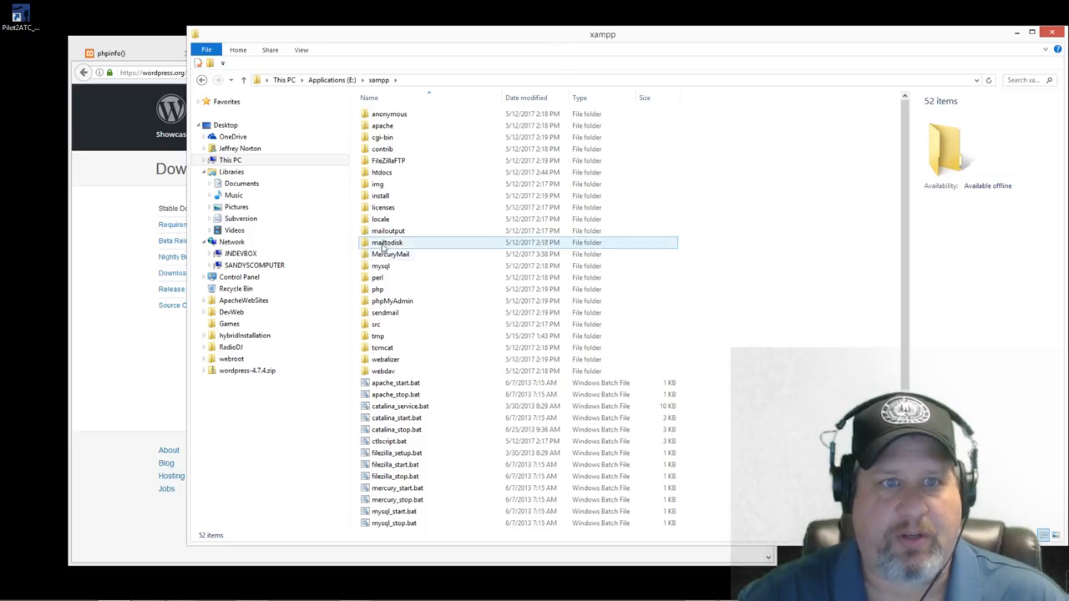
# Step: Look inside xampp\htdocs, return to xampp, and bring the wordpress-4.7.4.zip contents into view
pyautogui.click(383, 173)
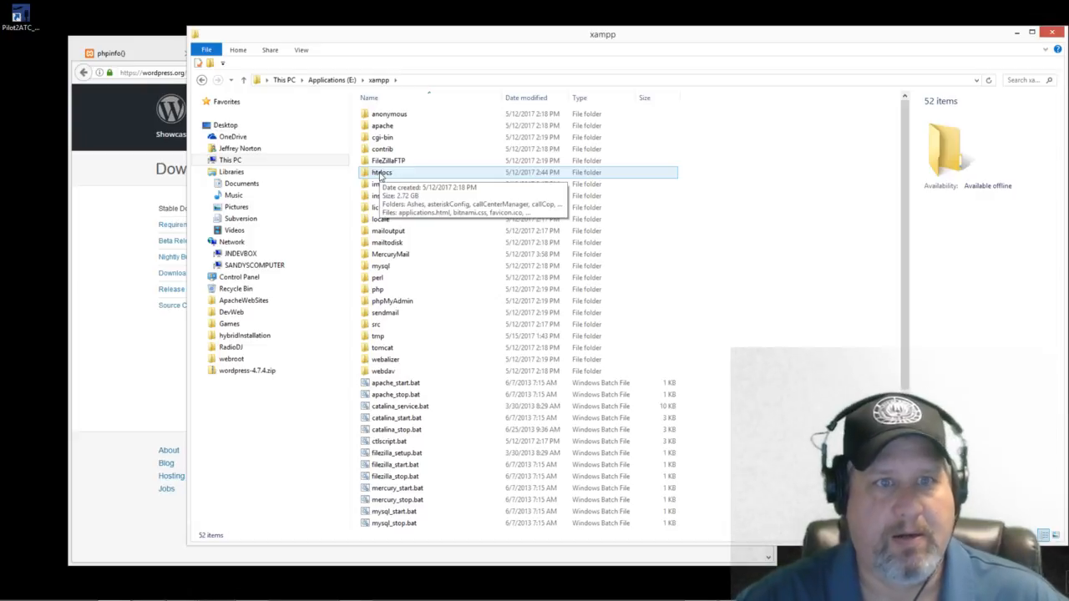
pyautogui.doubleClick(381, 173)
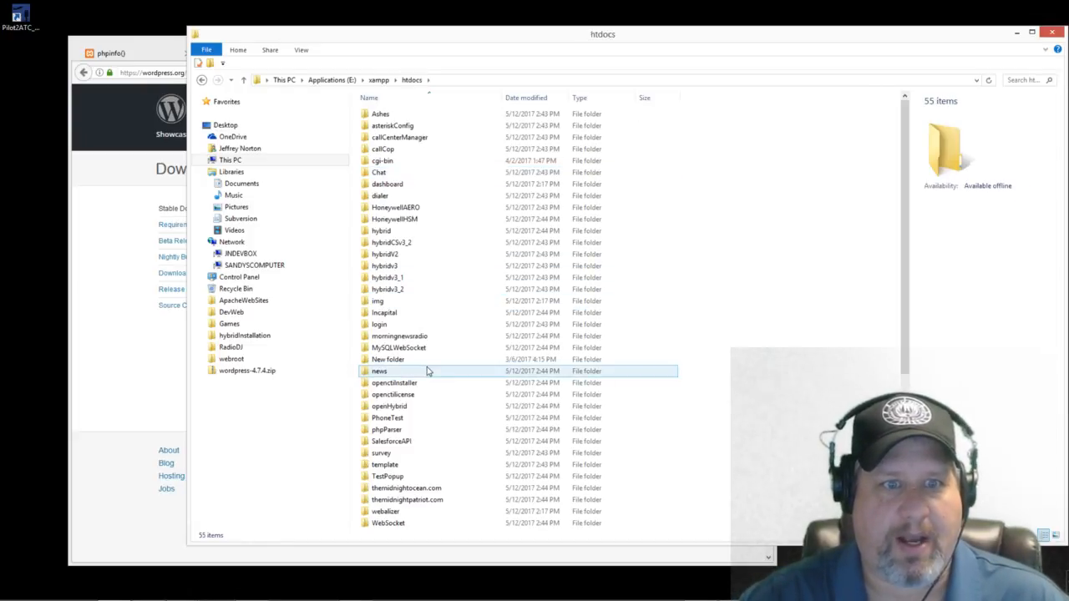
pyautogui.moveTo(563, 40); pyautogui.dragTo(525, 56)
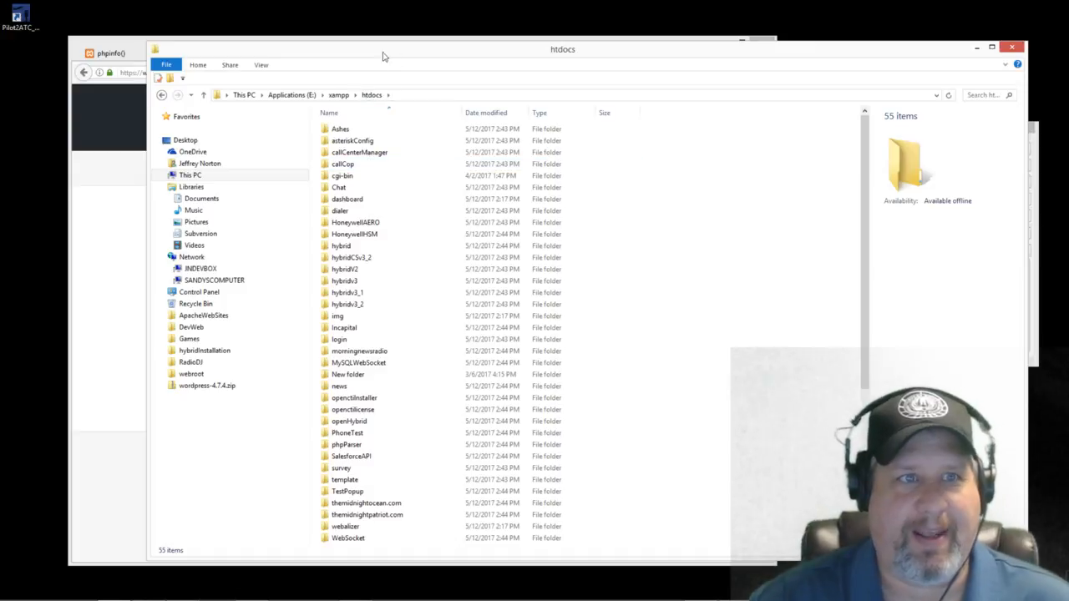
pyautogui.click(161, 95)
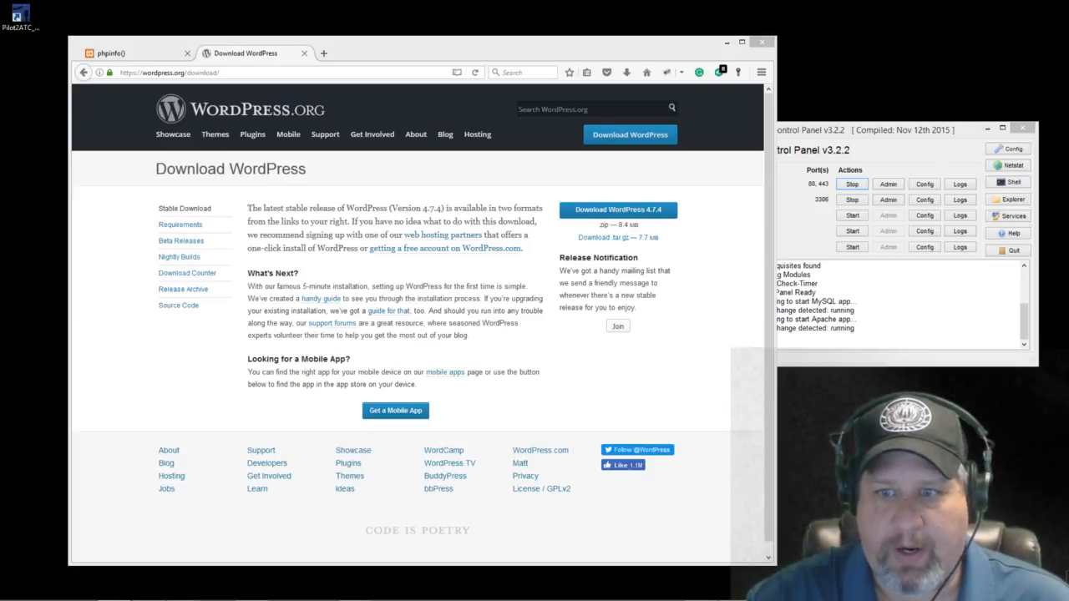
pyautogui.moveTo(1068, 79); pyautogui.dragTo(370, 78)
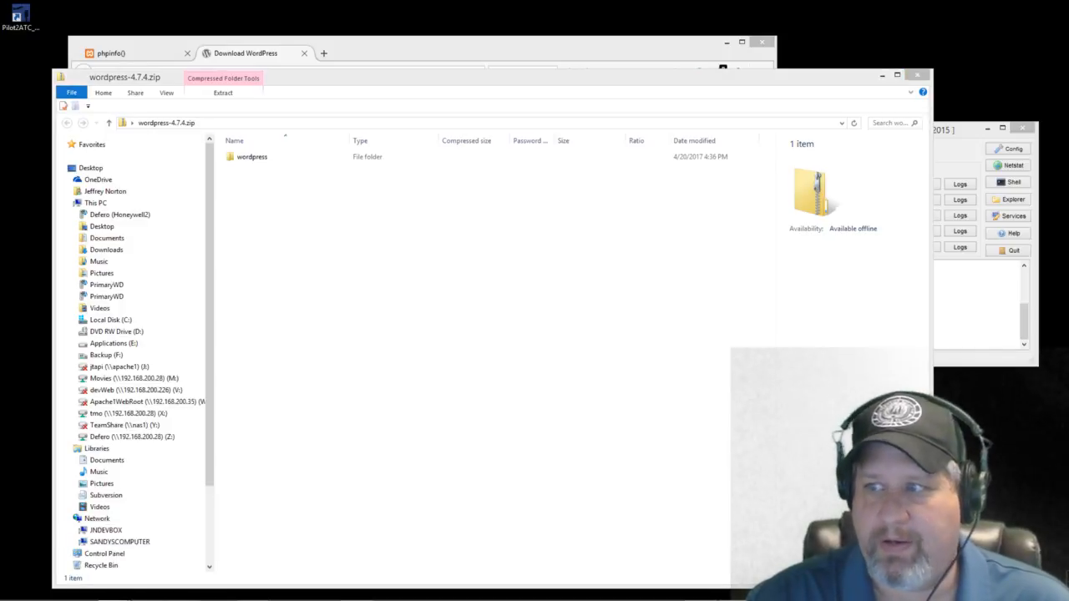
# Step: Make a new folder named writecodelive in htdocs, open it, and place it beside the zip window
pyautogui.moveTo(1068, 47); pyautogui.dragTo(320, 42)
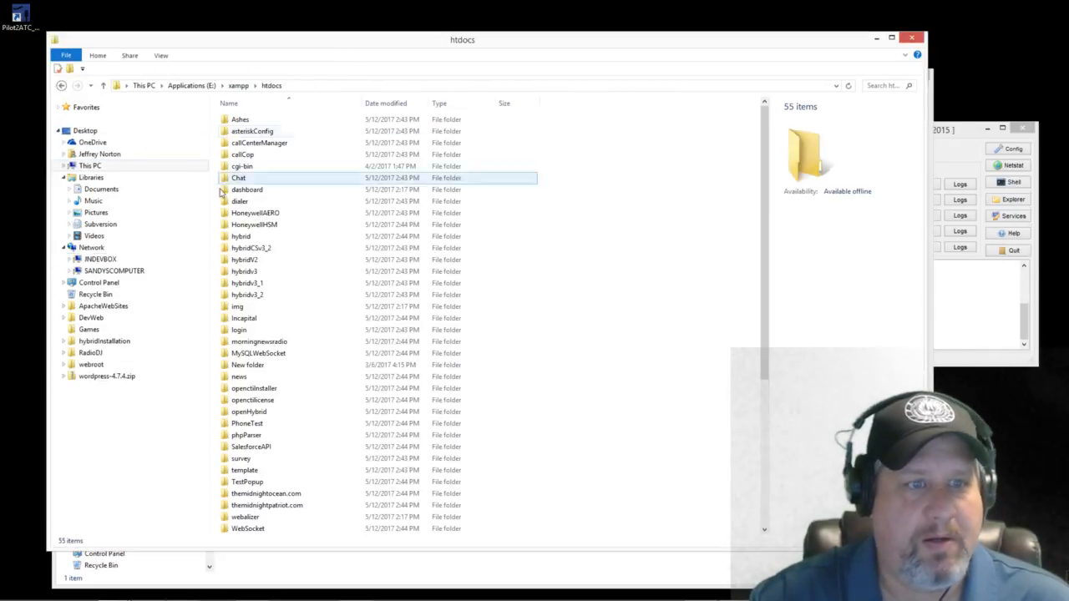
pyautogui.rightClick(620, 394)
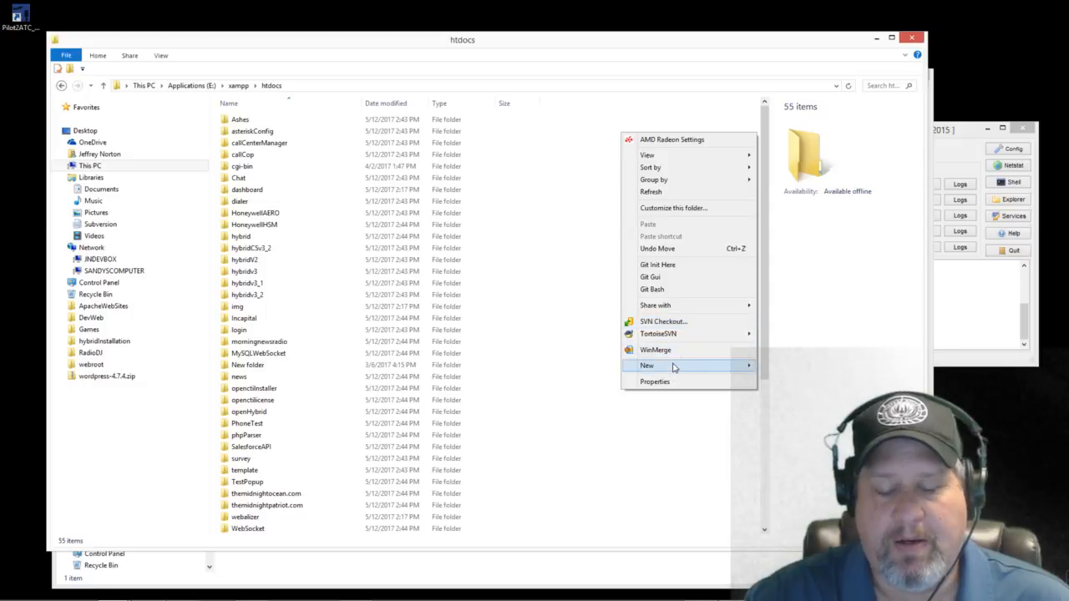
pyautogui.moveTo(710, 366)
pyautogui.click(776, 368)
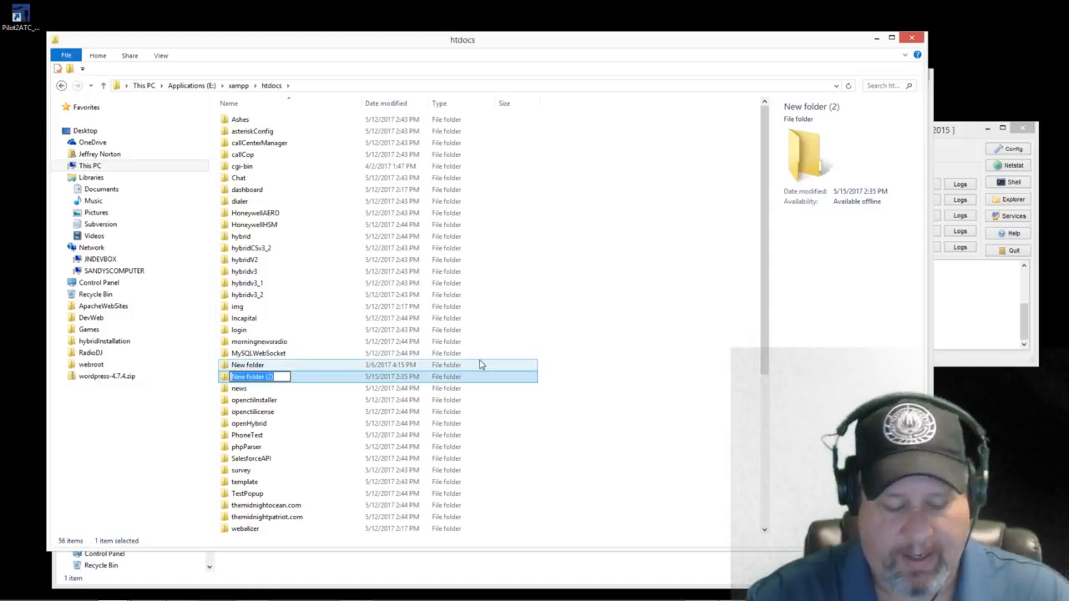
pyautogui.write('writecodelive')
pyautogui.press('Return')
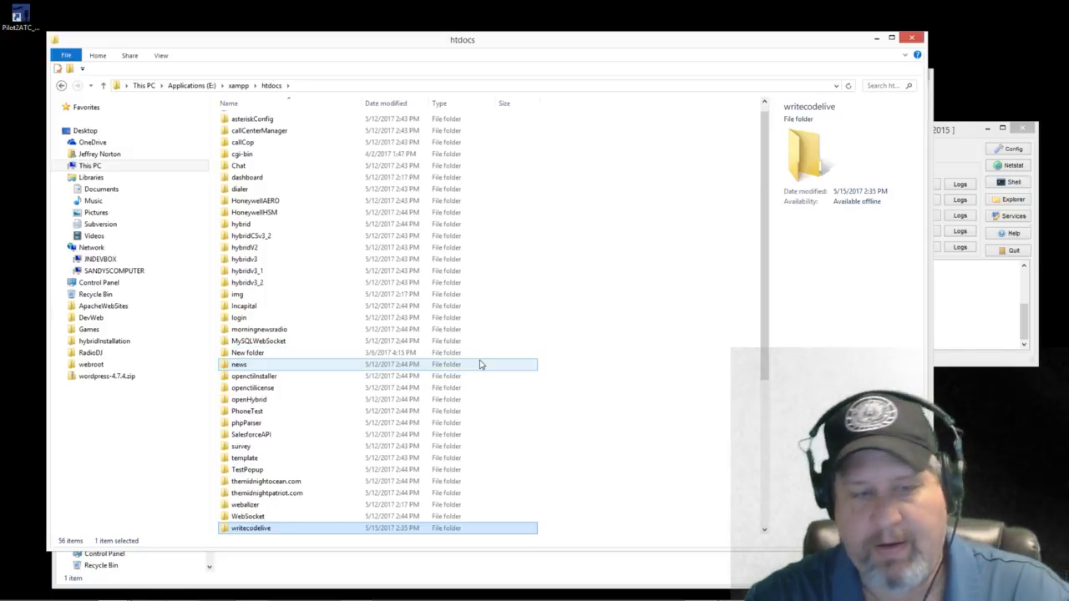
pyautogui.doubleClick(265, 529)
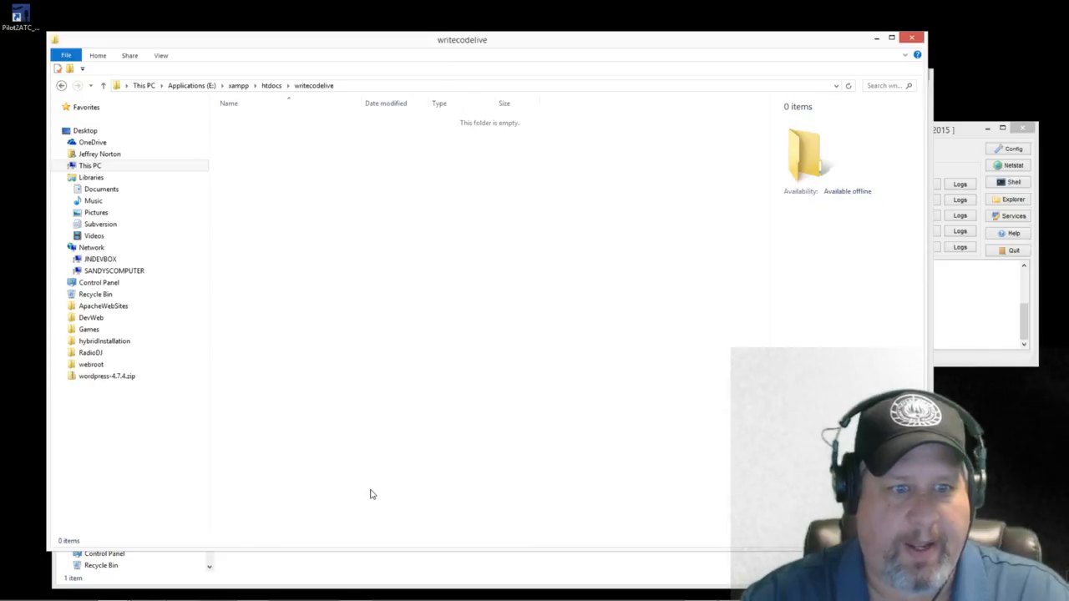
pyautogui.moveTo(357, 50); pyautogui.dragTo(690, 53)
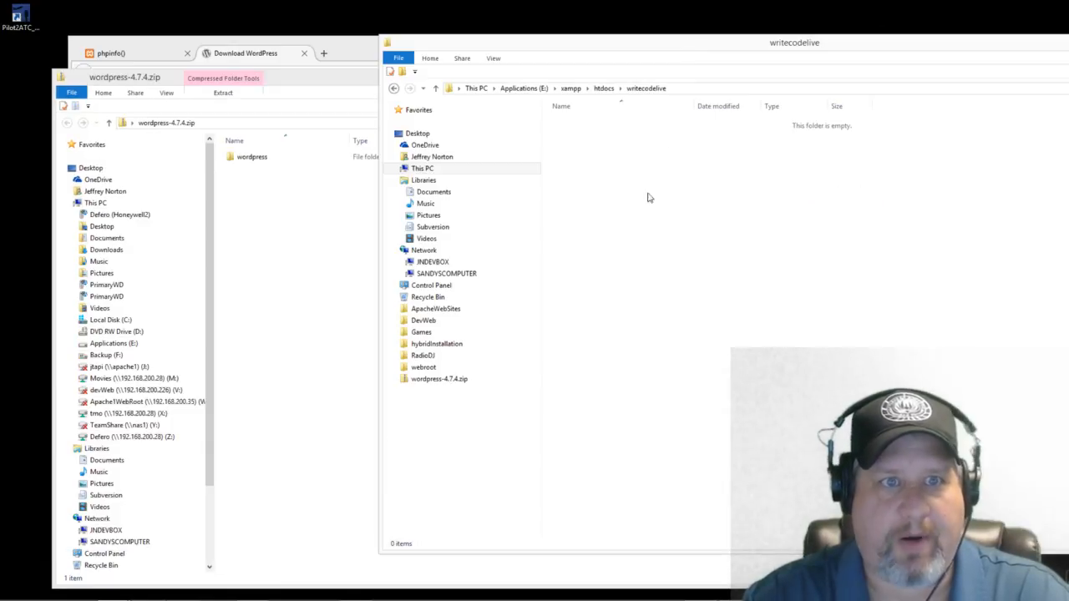
# Step: Select wp-admin through xmlrpc.php (19 items) in the zip's wordpress folder, copy them to writecodelive, close the zip
pyautogui.doubleClick(244, 162)
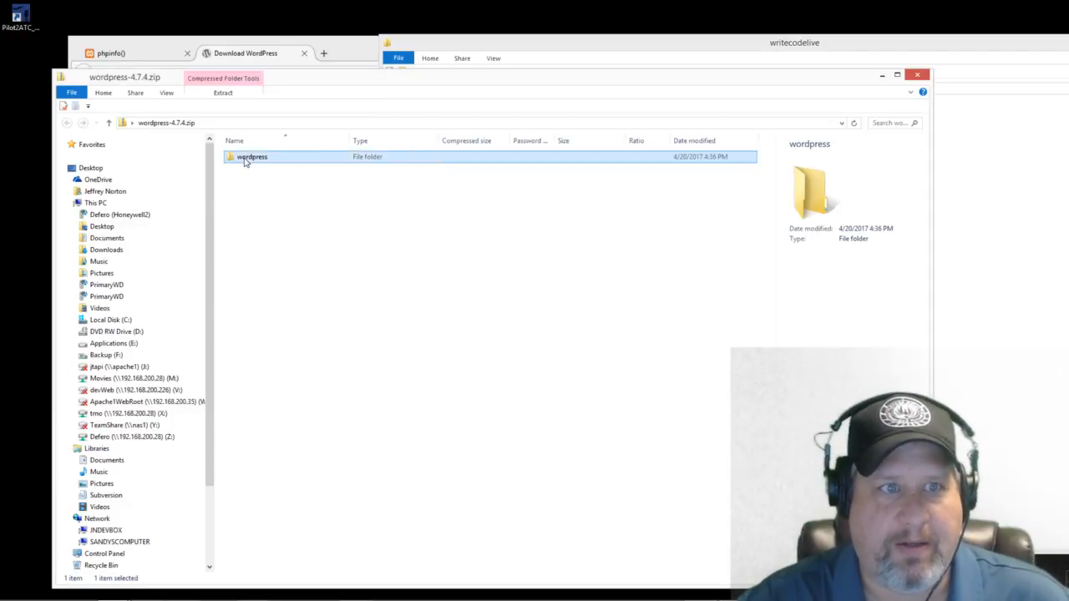
pyautogui.click(250, 159)
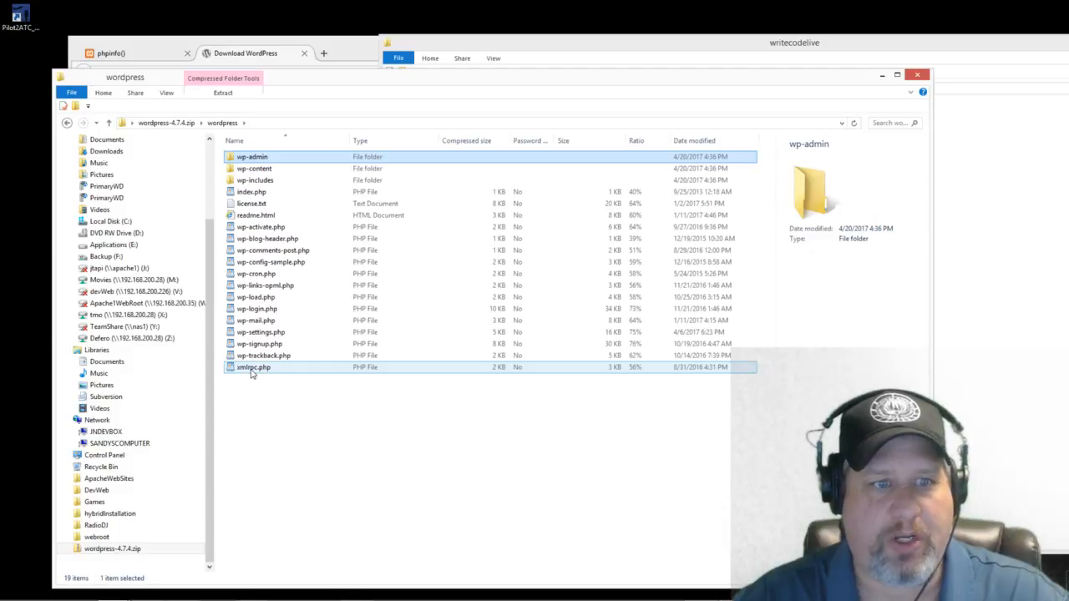
pyautogui.keyDown('shift'); pyautogui.click(251, 368); pyautogui.keyUp('shift')
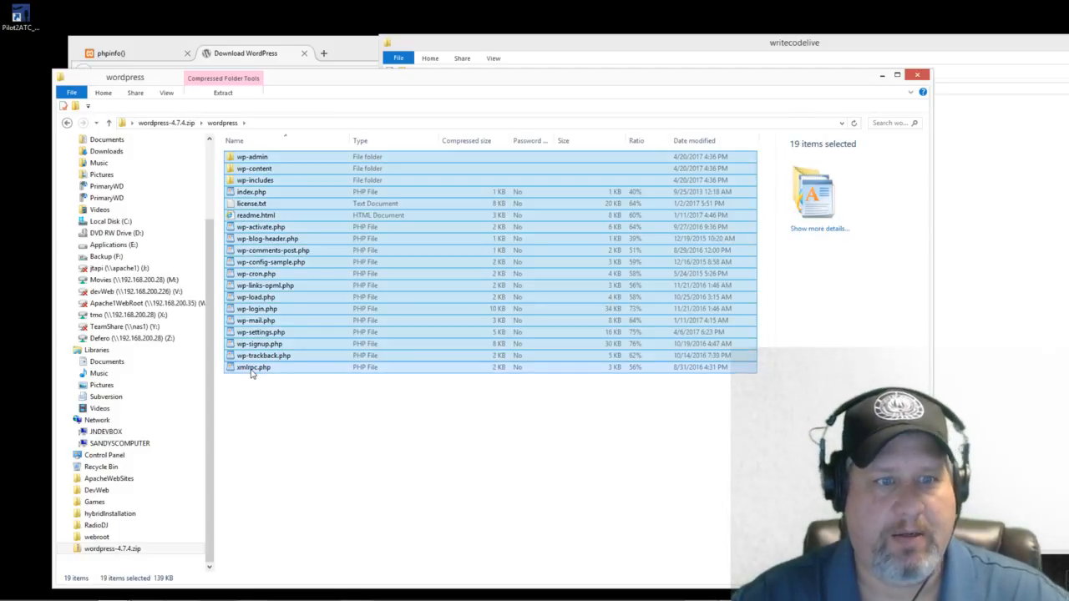
pyautogui.click(956, 211)
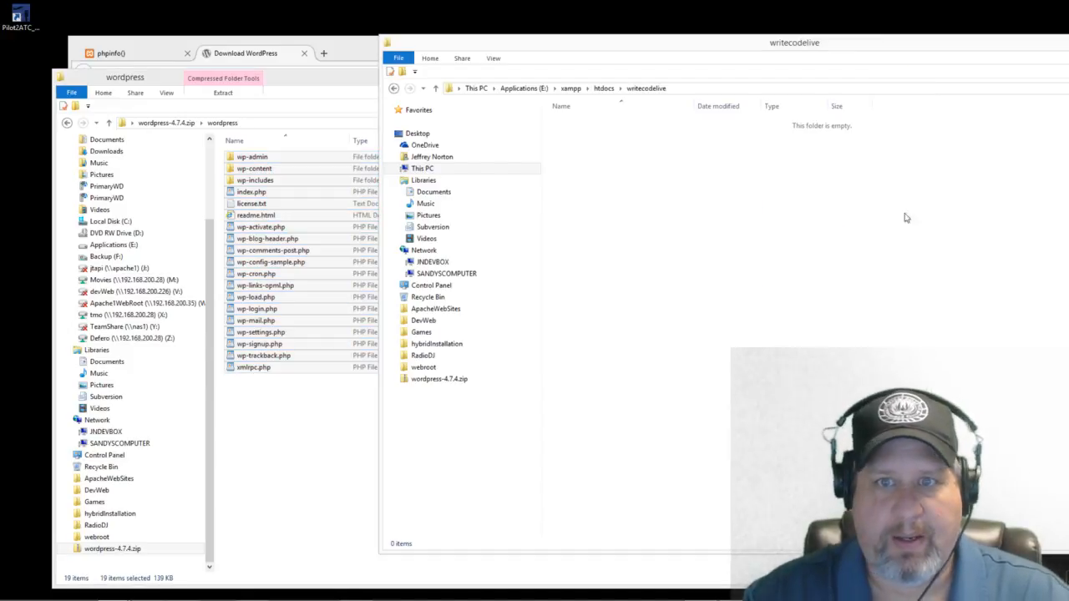
pyautogui.moveTo(731, 57); pyautogui.dragTo(606, 65)
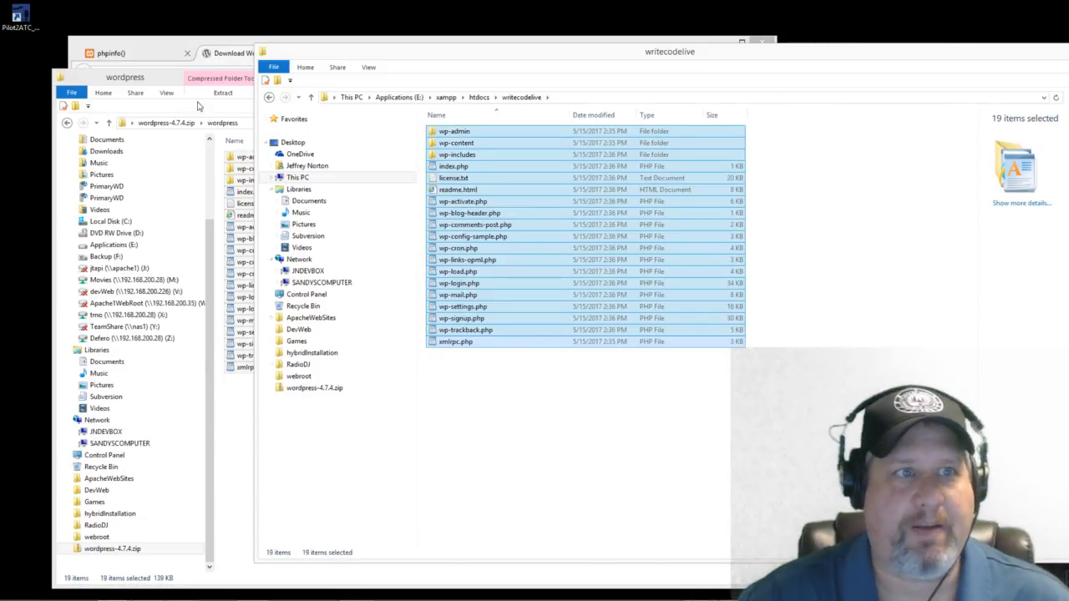
pyautogui.moveTo(680, 59); pyautogui.dragTo(683, 205)
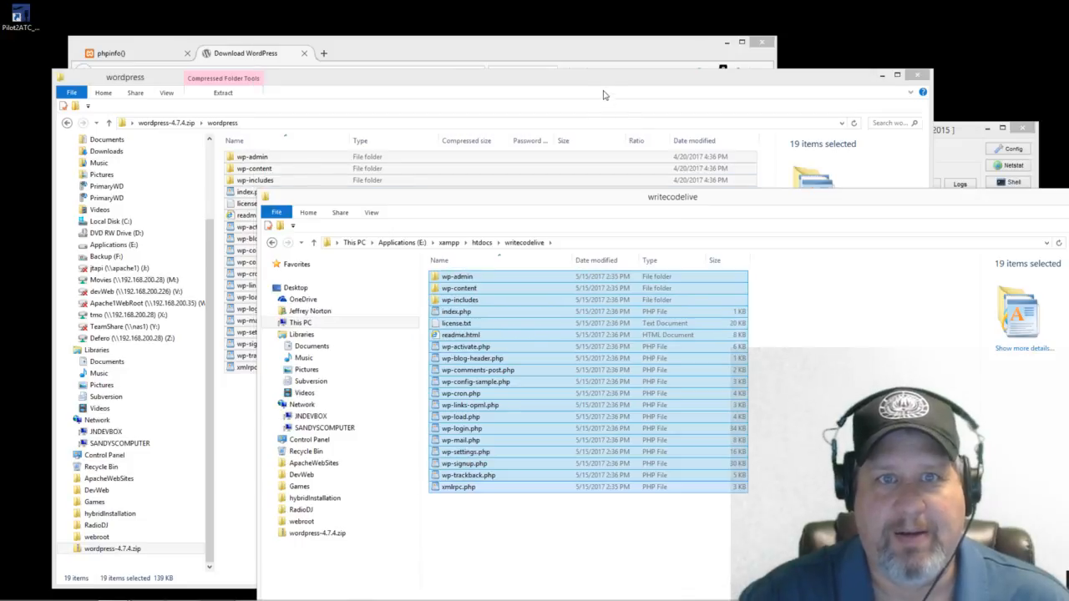
pyautogui.click(602, 81)
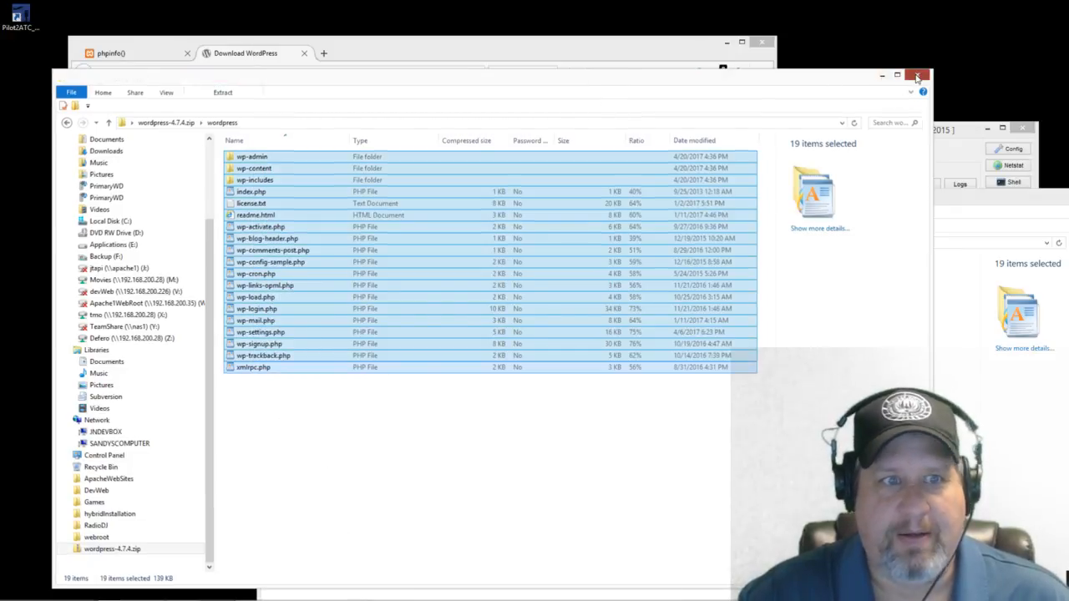
pyautogui.click(915, 77)
# Step: Enter localhost/writecodelive in the address bar of the phpinfo() tab
pyautogui.click(125, 53)
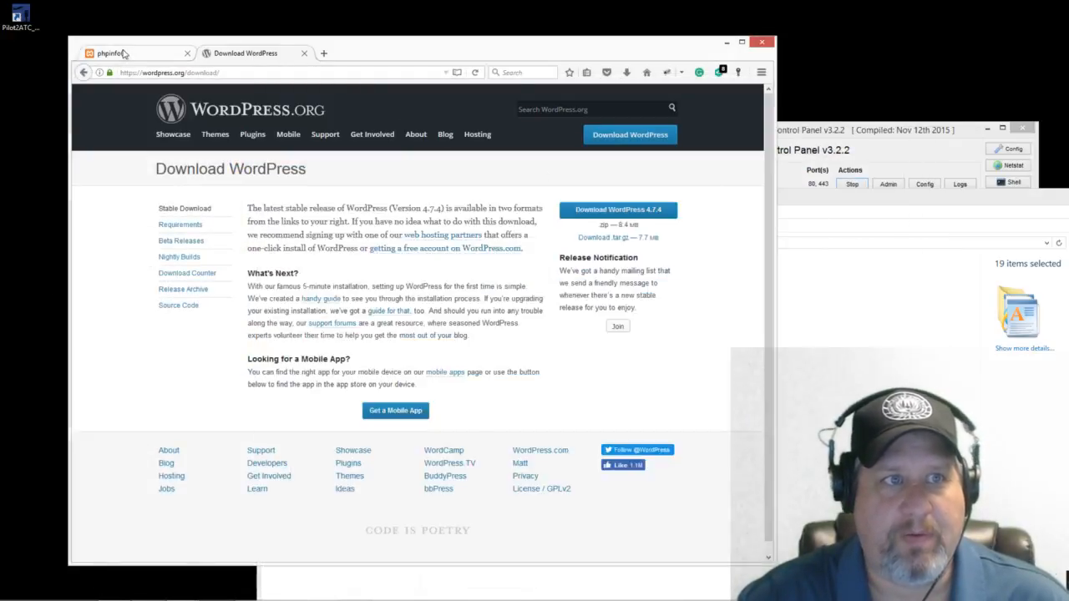
pyautogui.click(216, 73)
pyautogui.click(216, 73)
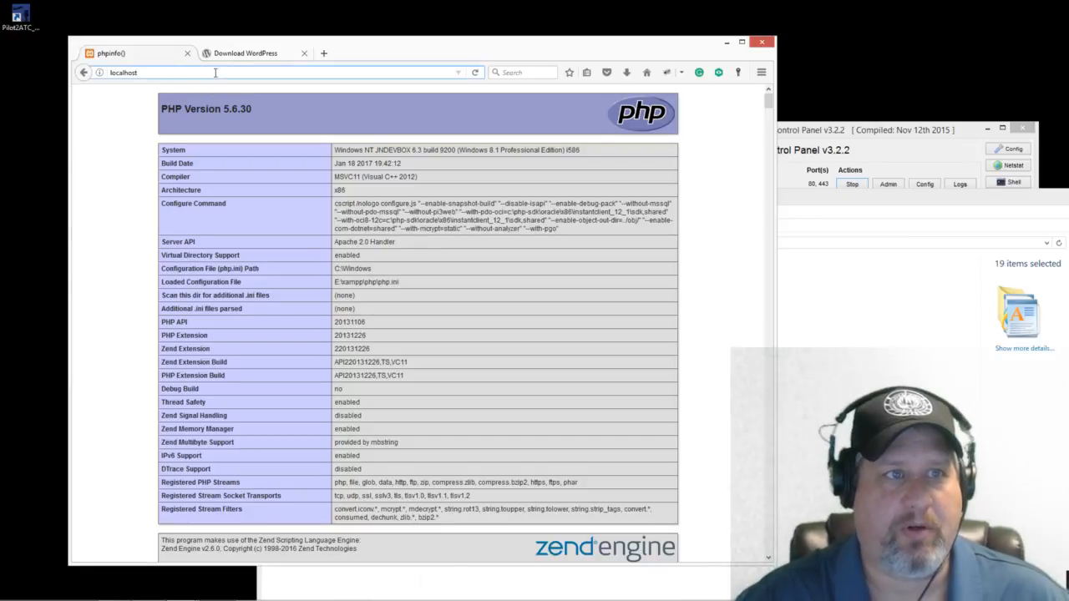
pyautogui.write('/word')
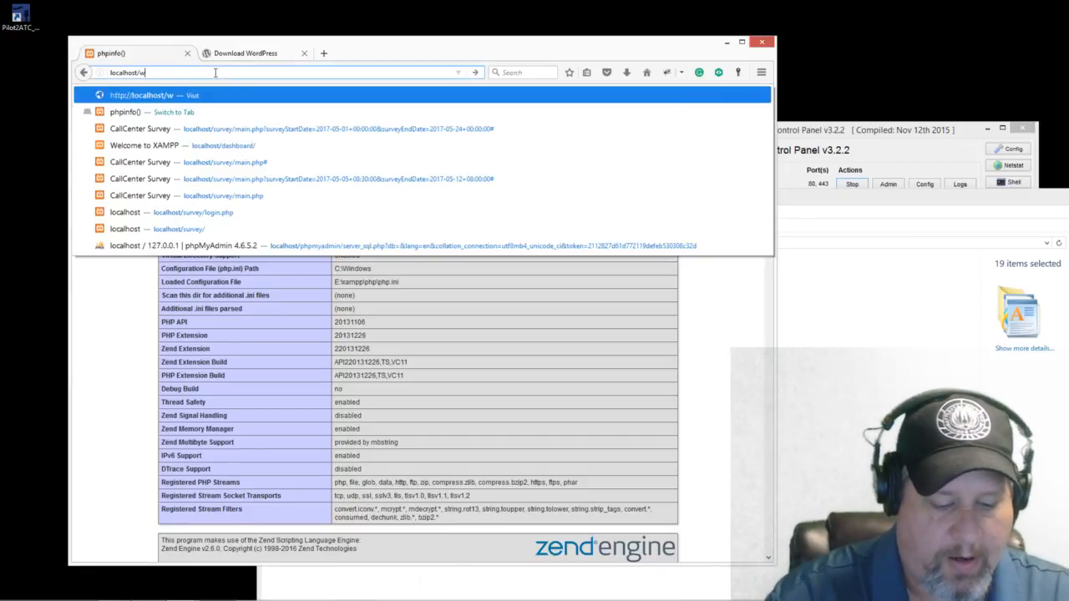
pyautogui.press('BackSpace')
pyautogui.press('BackSpace')
pyautogui.press('BackSpace')
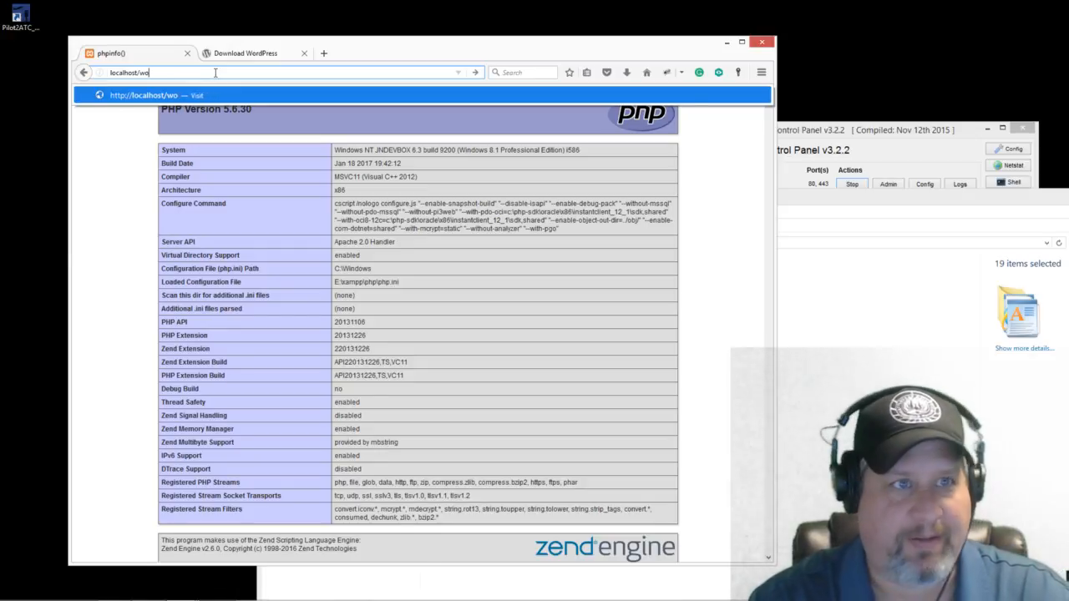
pyautogui.write('rite')
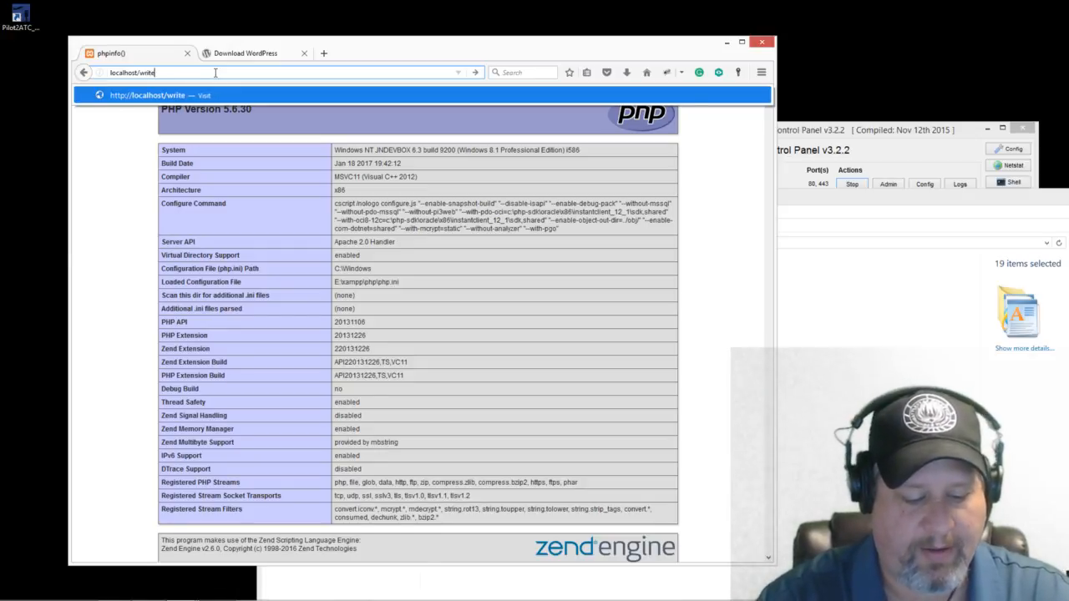
pyautogui.write('codelive')
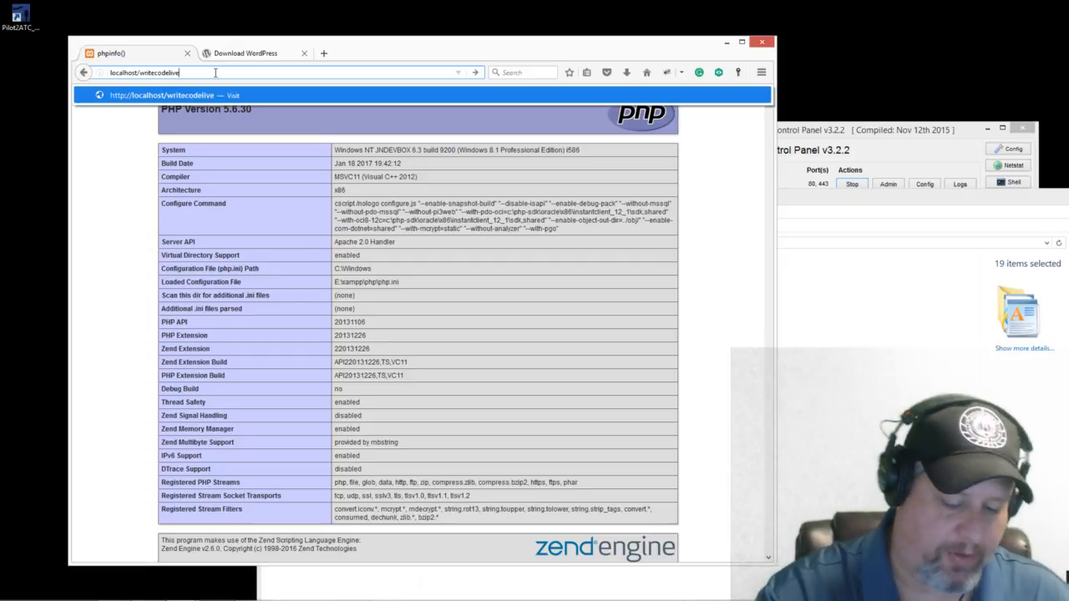
pyautogui.click(139, 72)
pyautogui.moveTo(140, 73); pyautogui.dragTo(104, 74)
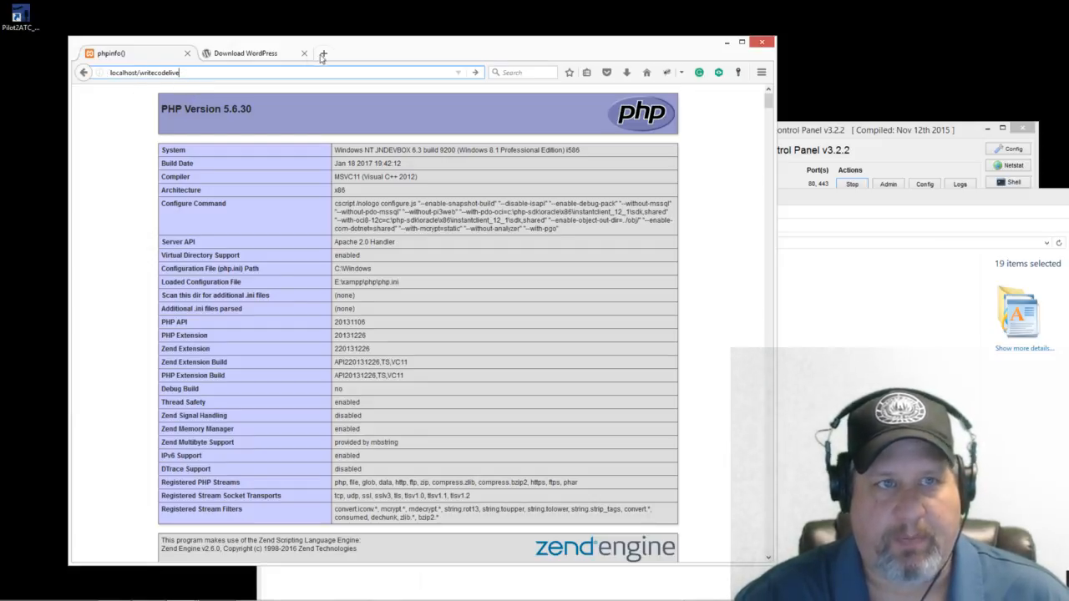
# Step: Close the htdocs File Explorer window and reposition Firefox with the address still ready
pyautogui.moveTo(381, 55); pyautogui.dragTo(500, 54)
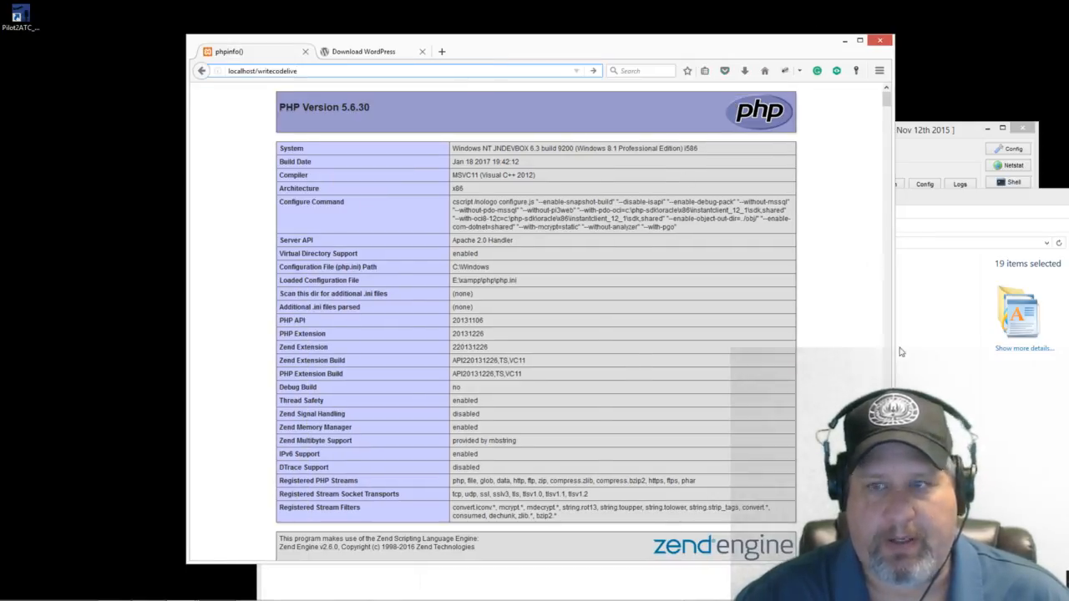
pyautogui.click(918, 200)
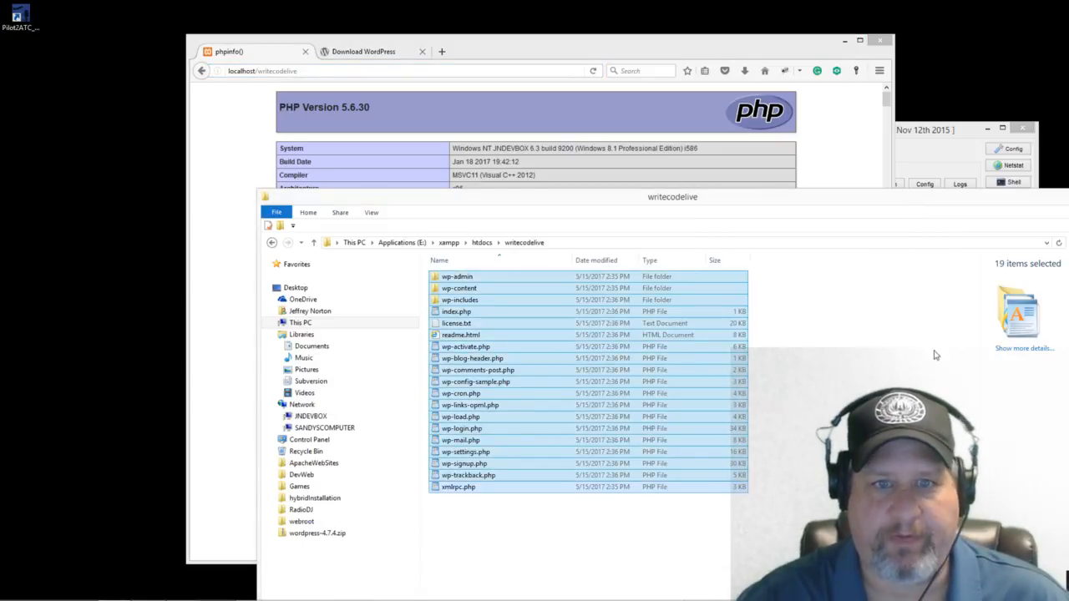
pyautogui.click(482, 242)
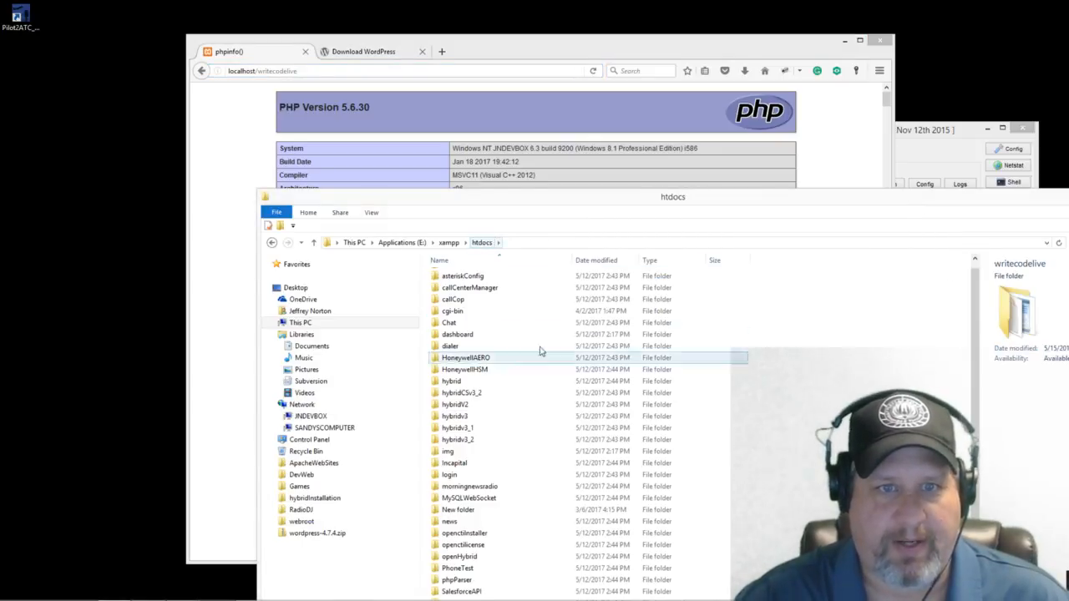
pyautogui.moveTo(959, 205); pyautogui.dragTo(886, 198)
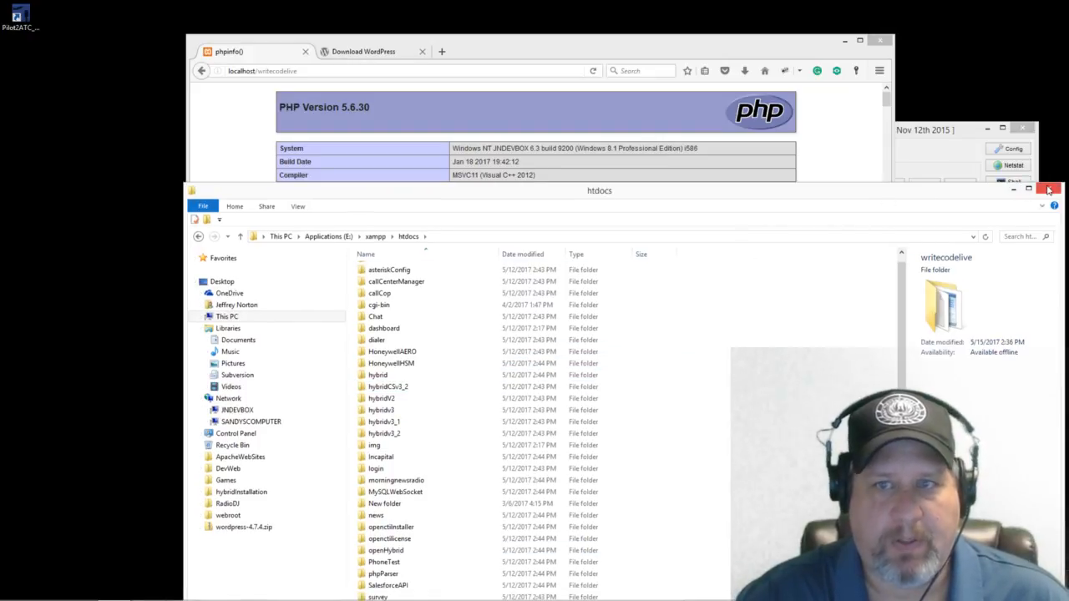
pyautogui.click(1048, 191)
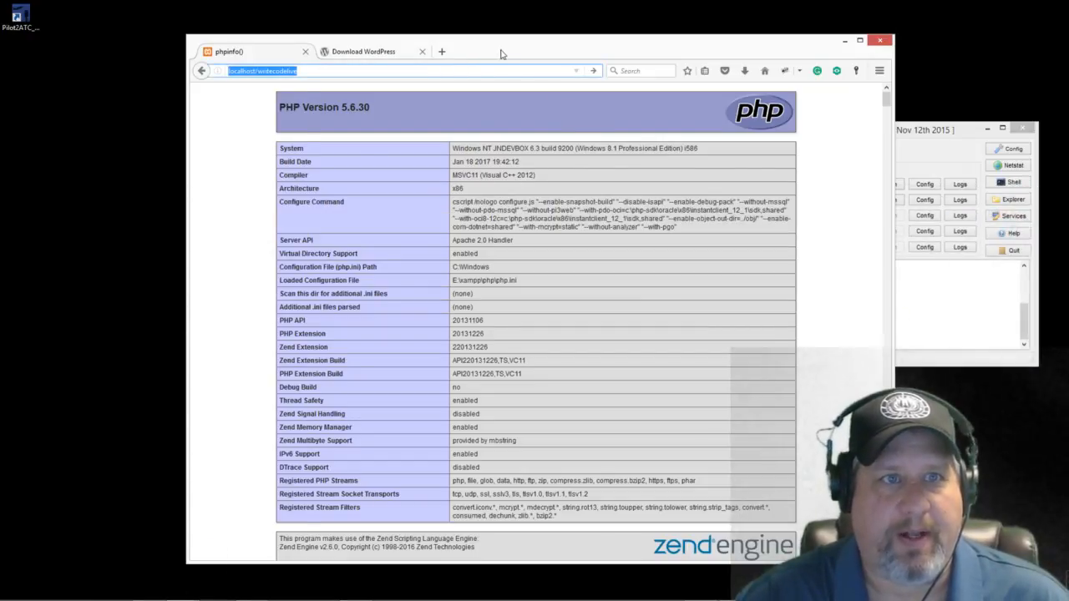
pyautogui.moveTo(506, 51); pyautogui.dragTo(623, 67)
pyautogui.click(486, 88)
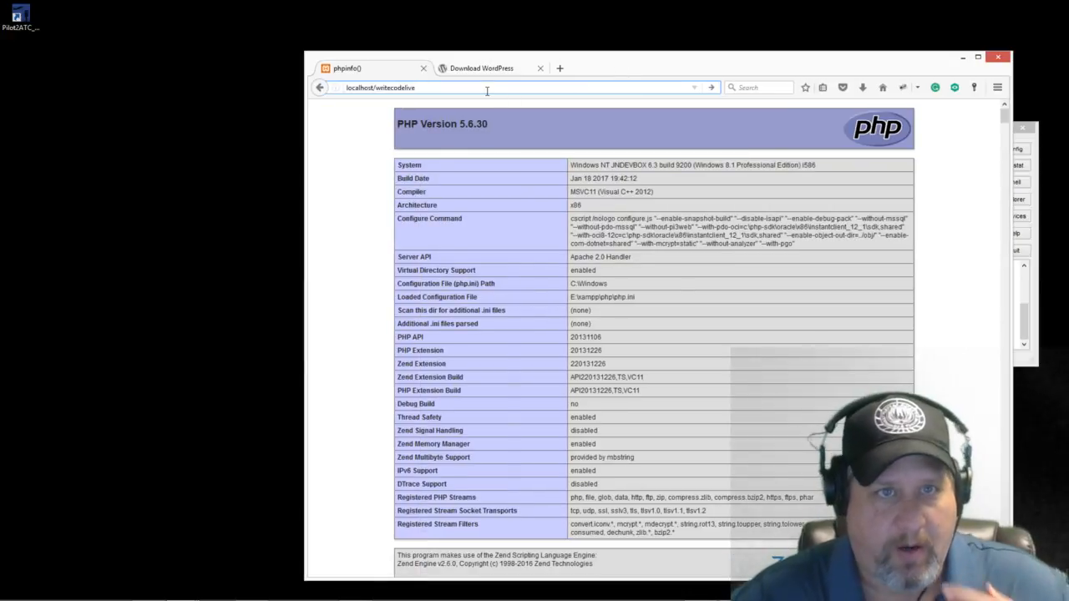
# Step: Load localhost/writecodelive, continue in English (United States), and bring XAMPP Control Panel fully into view
pyautogui.press('Return')
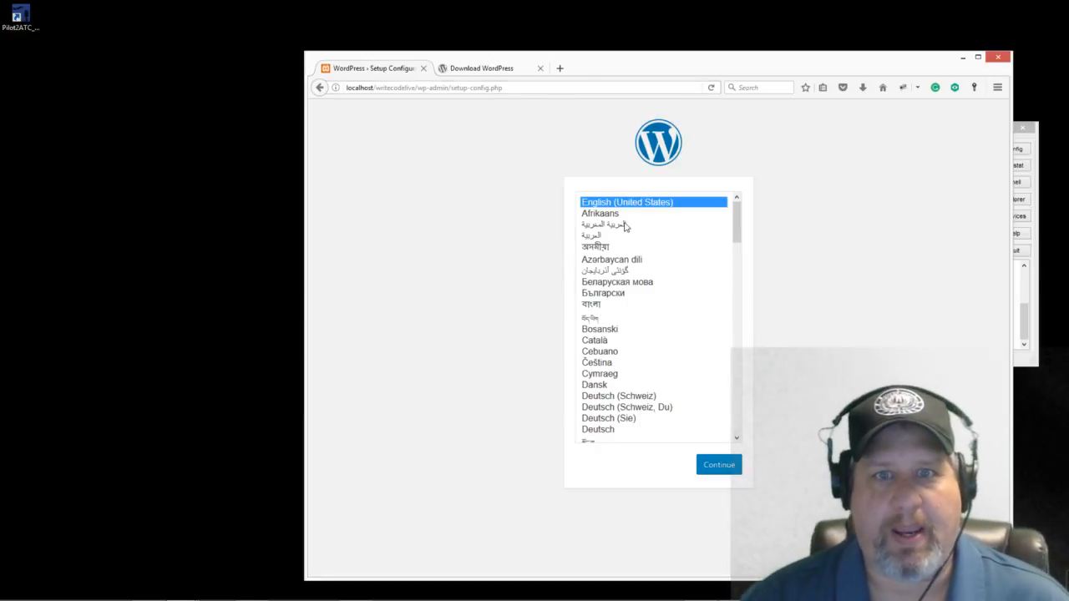
pyautogui.moveTo(644, 54); pyautogui.dragTo(593, 31)
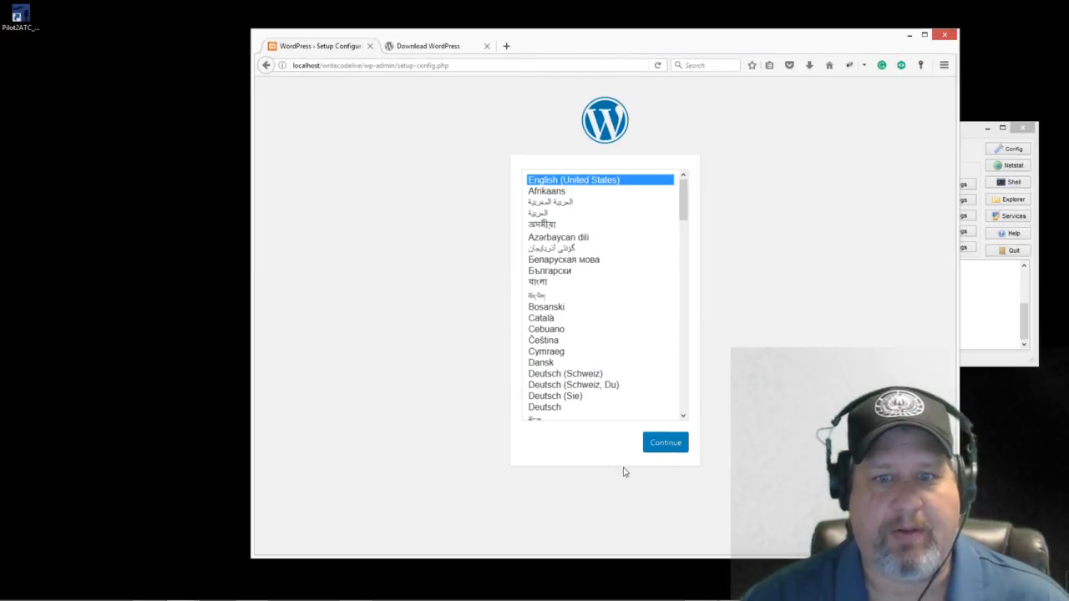
pyautogui.moveTo(681, 210)
pyautogui.mouseDown()
pyautogui.moveTo(681, 388)
pyautogui.moveTo(682, 211)
pyautogui.mouseUp()
pyautogui.click(664, 443)
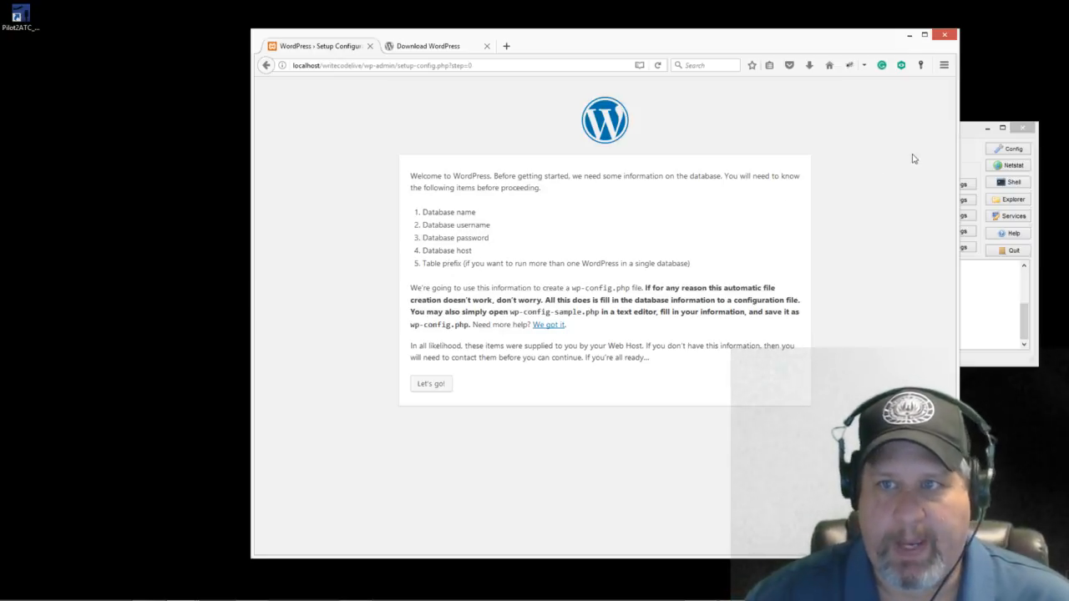
pyautogui.click(968, 134)
pyautogui.moveTo(949, 135); pyautogui.dragTo(890, 125)
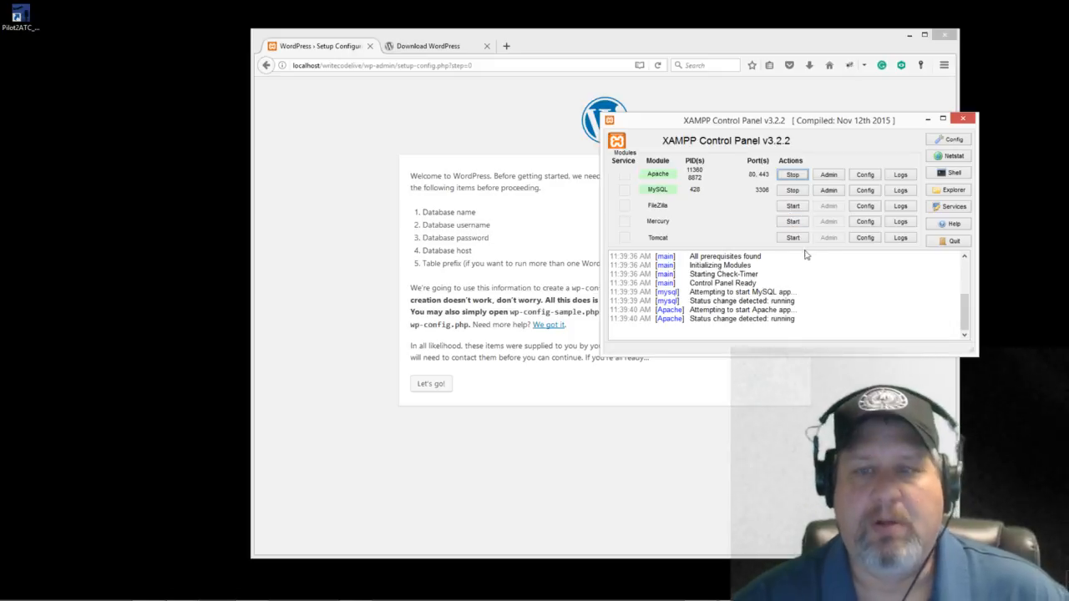
# Step: Launch phpMyAdmin at localhost/phpmyadmin from the MySQL row's Admin button
pyautogui.click(829, 192)
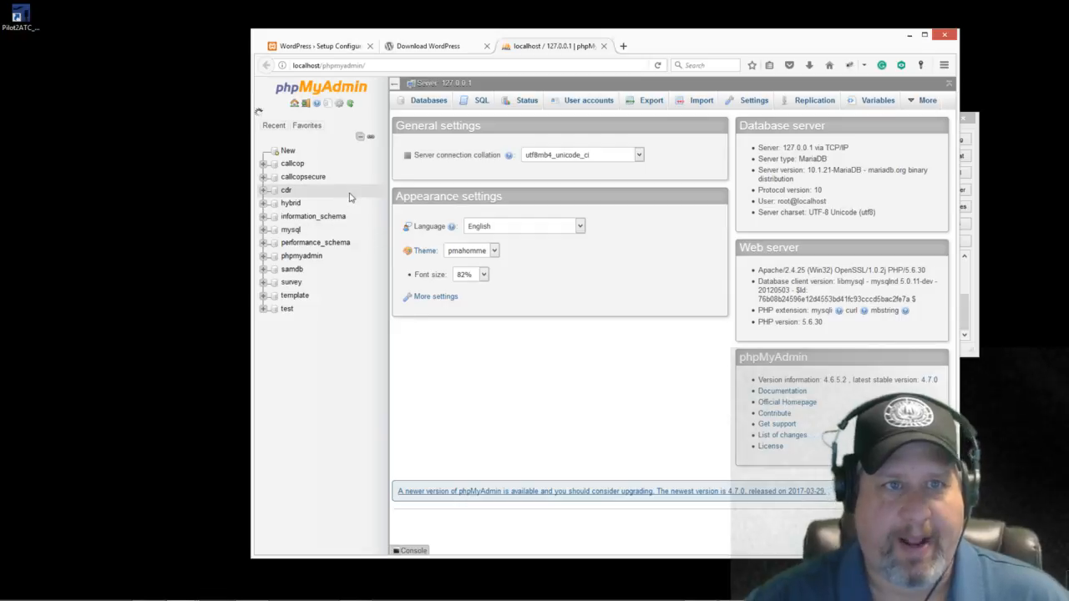
# Step: Enter writeCodeLiveWP as the new database name on phpMyAdmin's Databases page
pyautogui.click(287, 154)
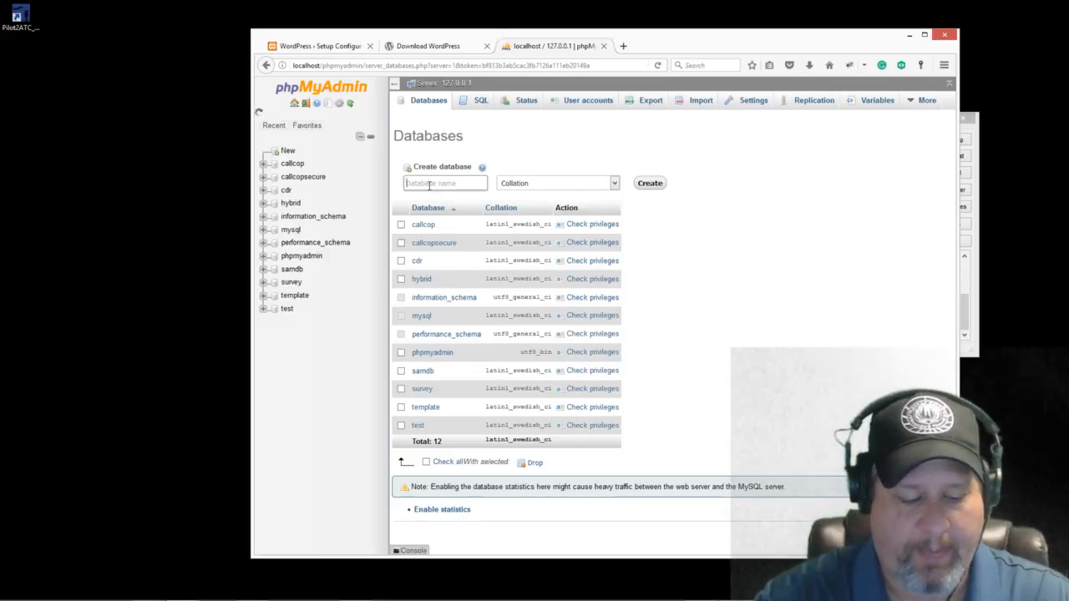
pyautogui.click(429, 185)
pyautogui.write('writecodelivew')
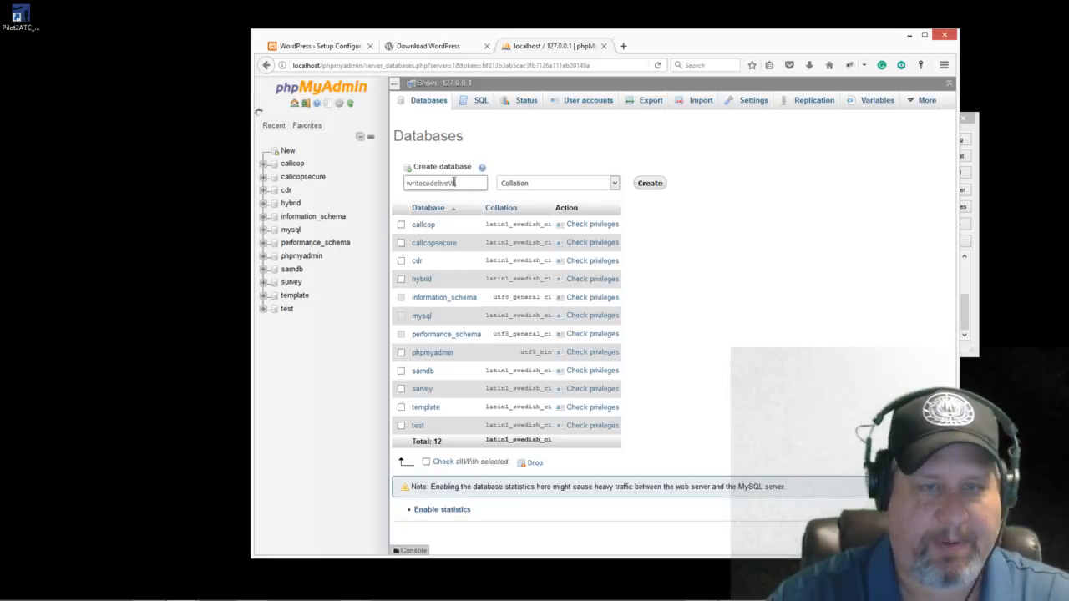
pyautogui.write('WP')
pyautogui.press('BackSpace')
pyautogui.press('BackSpace')
pyautogui.press('BackSpace')
pyautogui.press('BackSpace')
pyautogui.press('BackSpace')
pyautogui.press('BackSpace')
pyautogui.press('BackSpace')
pyautogui.press('BackSpace')
pyautogui.press('BackSpace')
pyautogui.press('BackSpace')
pyautogui.press('BackSpace')
pyautogui.press('BackSpace')
pyautogui.press('BackSpace')
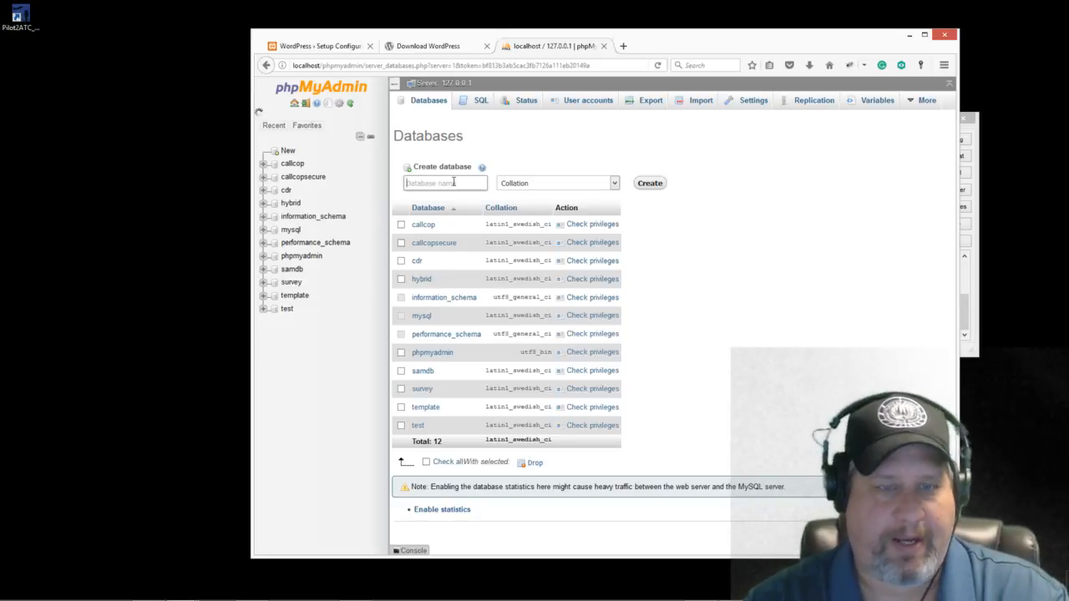
pyautogui.write('write')
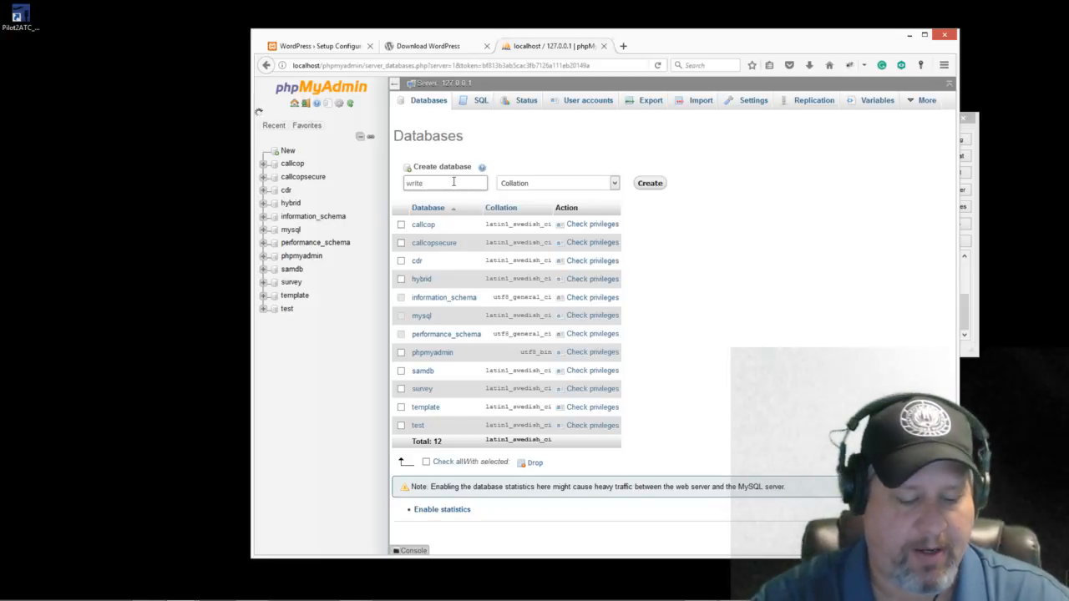
pyautogui.write('odeLiveWP')
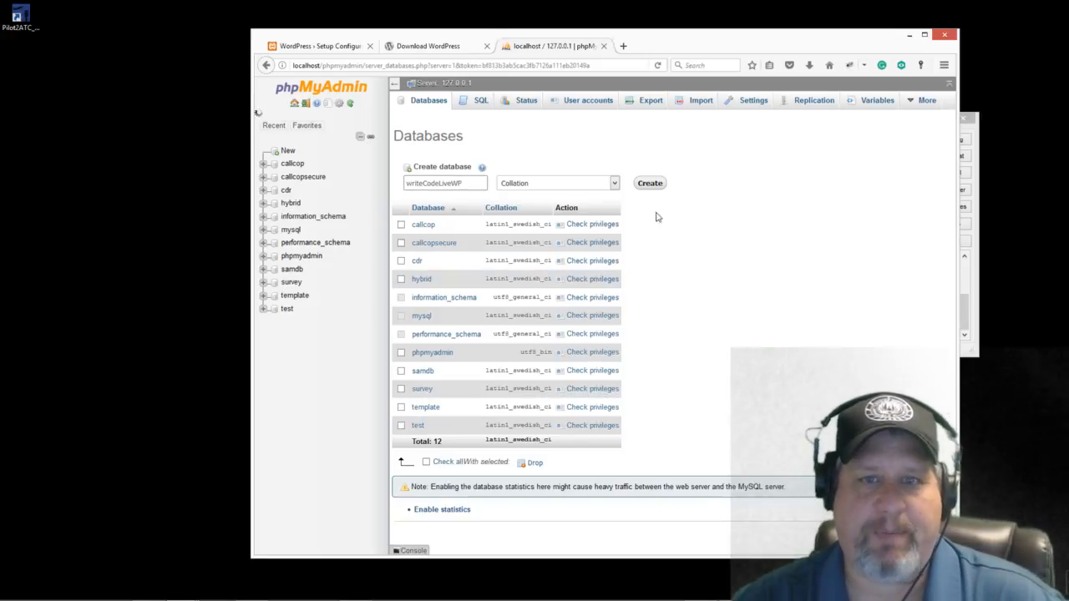
# Step: Create the writeCodeLiveWP database and view its Privileges tab listing three root accounts
pyautogui.click(648, 182)
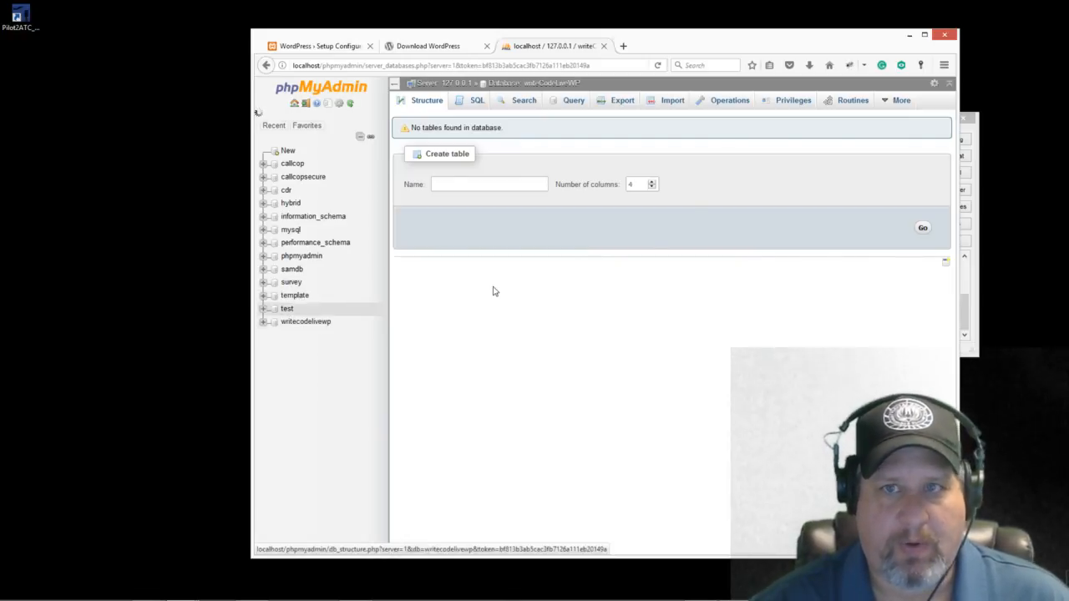
pyautogui.click(786, 107)
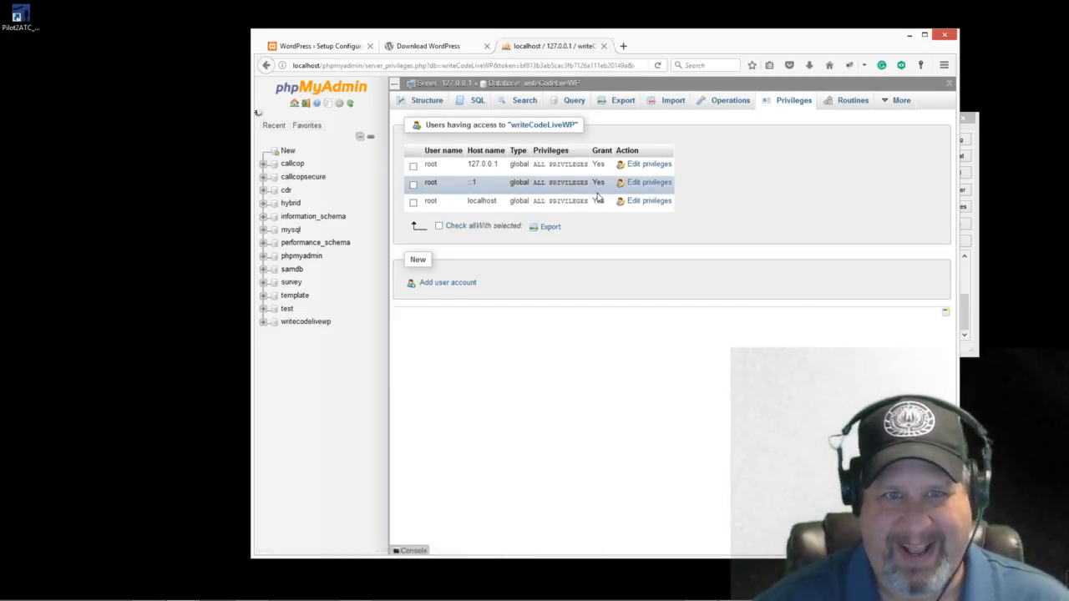
# Step: Start a new user account for writeCodeLiveWP with user name writeCodeLive
pyautogui.click(433, 284)
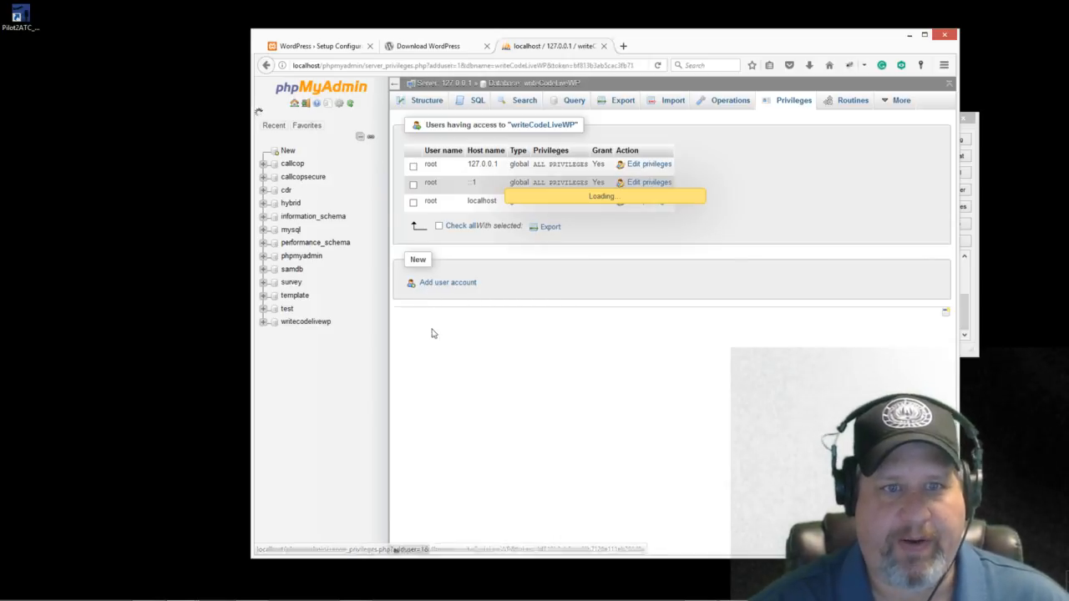
pyautogui.click(586, 201)
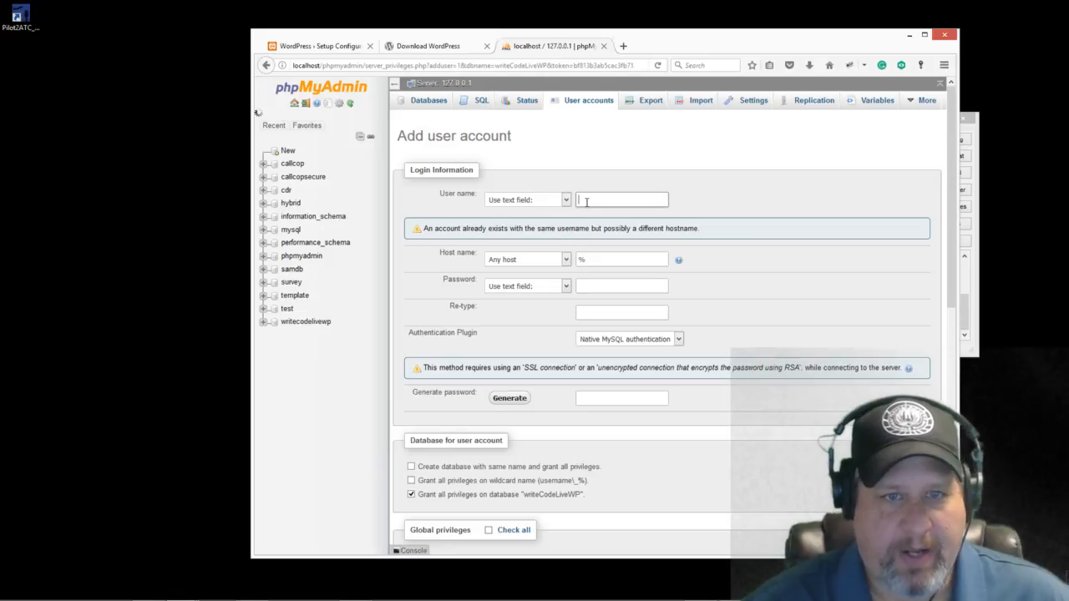
pyautogui.write('writeCodeLive')
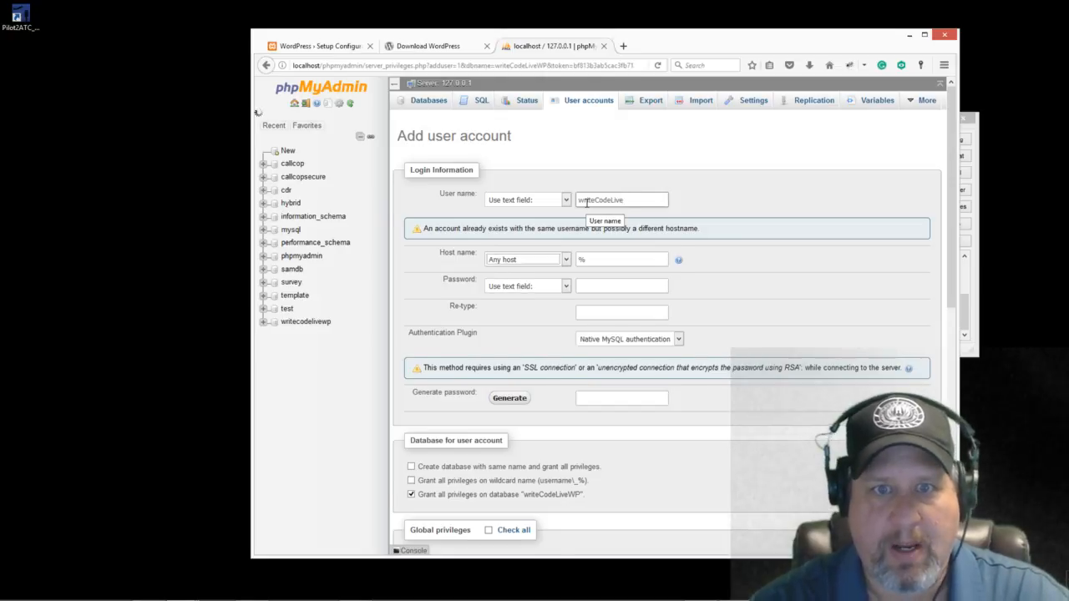
# Step: Set the account's host name to Local so it is limited to localhost
pyautogui.click(606, 226)
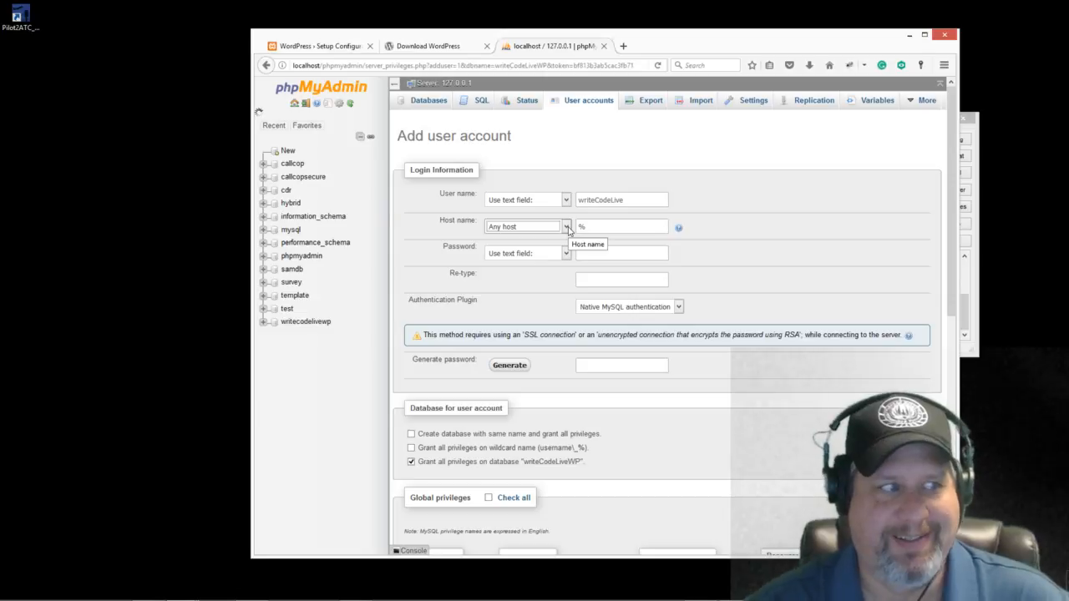
pyautogui.click(567, 227)
pyautogui.press('Down')
pyautogui.press('Return')
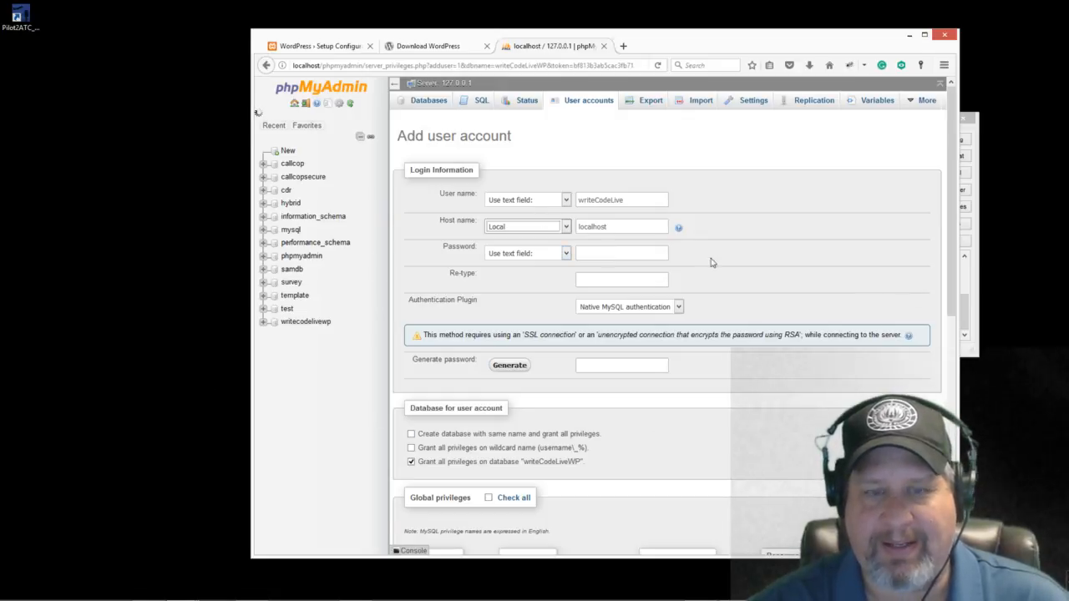
pyautogui.click(566, 230)
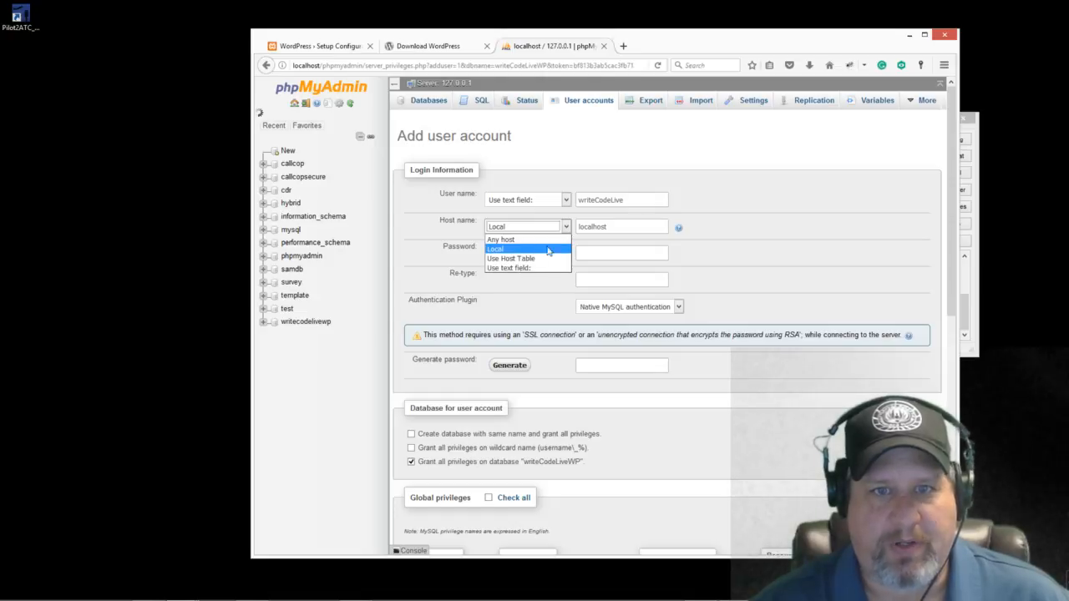
pyautogui.click(531, 240)
pyautogui.click(607, 225)
pyautogui.moveTo(600, 226); pyautogui.dragTo(576, 227)
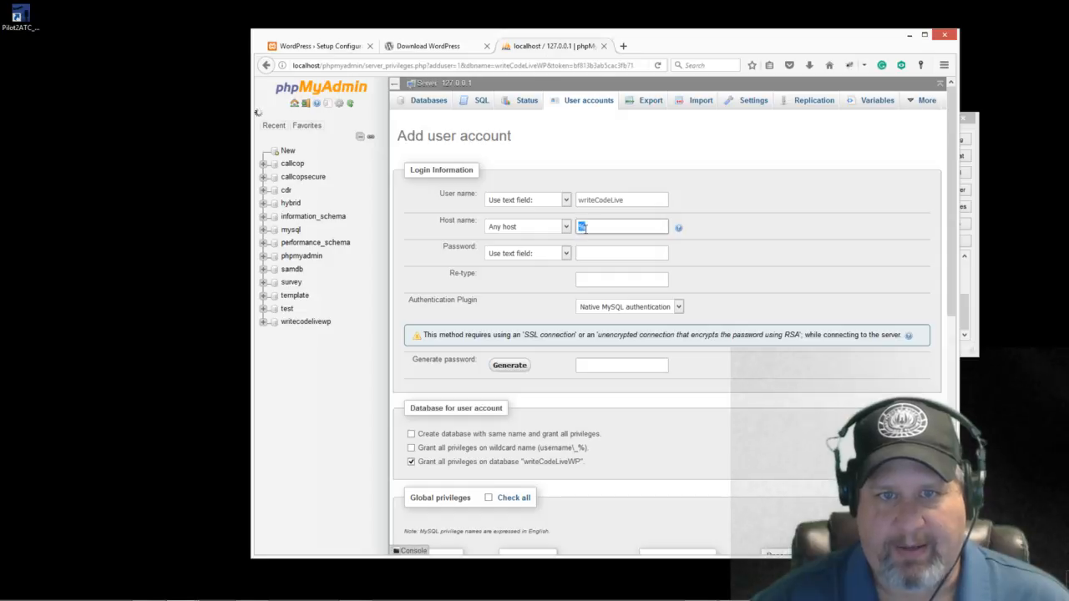
pyautogui.click(567, 227)
pyautogui.click(555, 250)
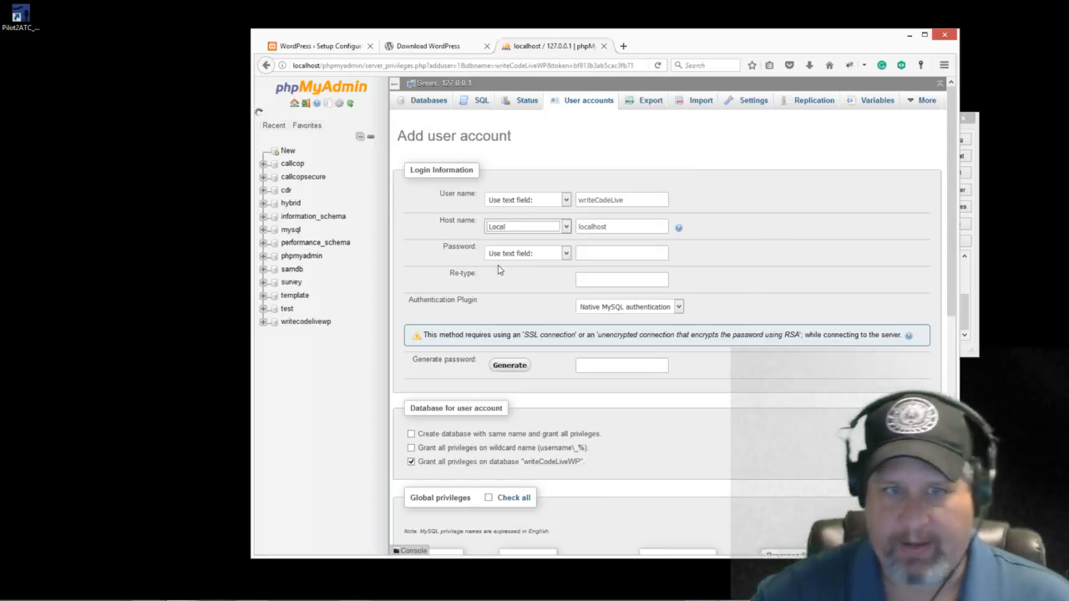
pyautogui.click(614, 252)
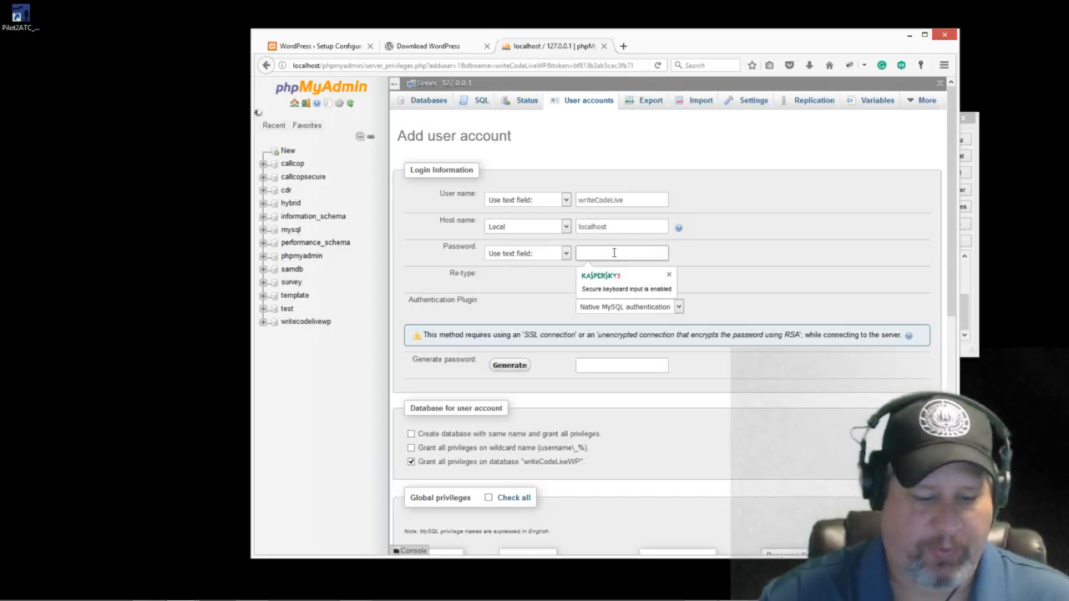
# Step: Generate a random password for writeCodeLive and enter it in both password fields
pyautogui.write('****************')
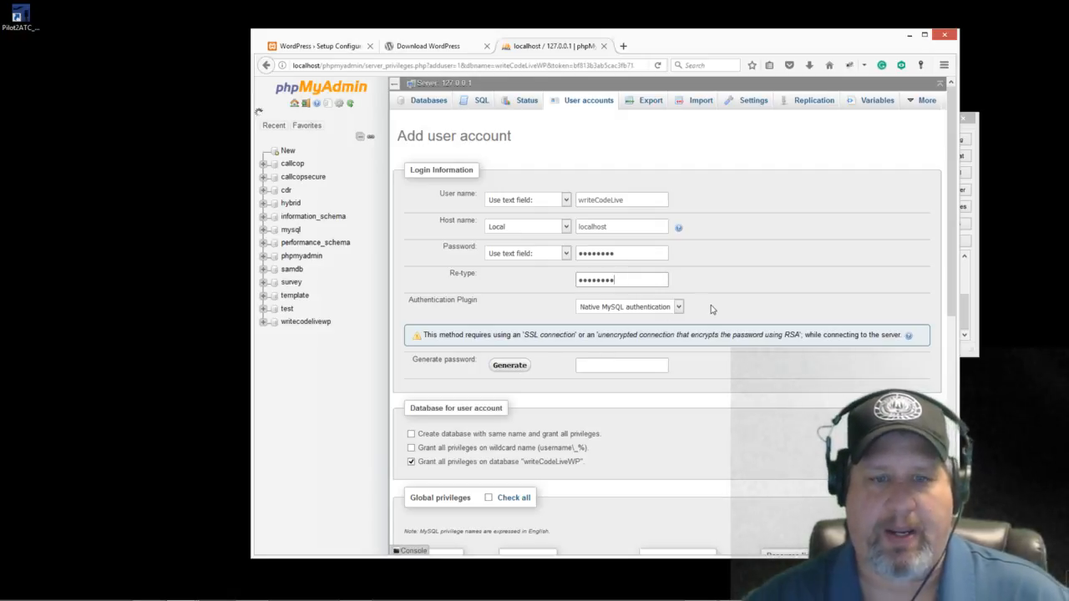
pyautogui.click(524, 366)
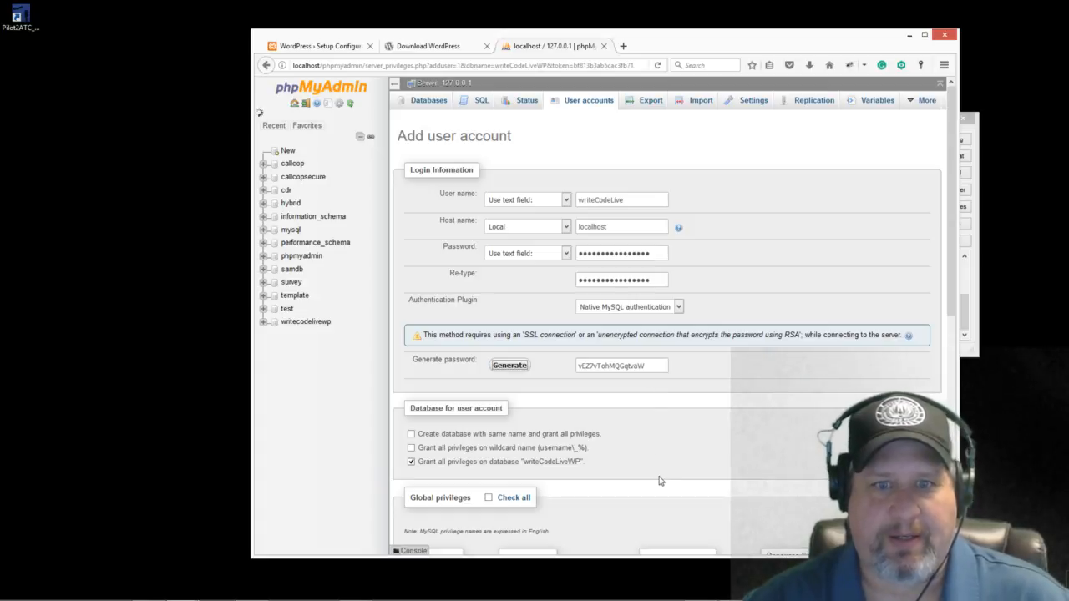
pyautogui.moveTo(648, 365); pyautogui.dragTo(573, 367)
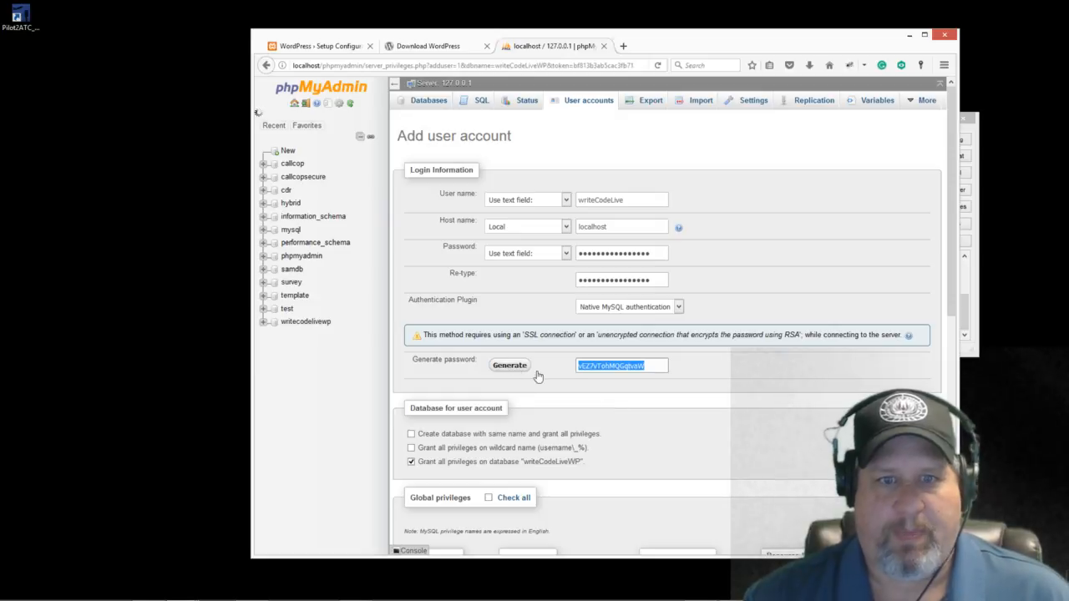
pyautogui.click(649, 364)
pyautogui.moveTo(649, 364); pyautogui.dragTo(571, 359)
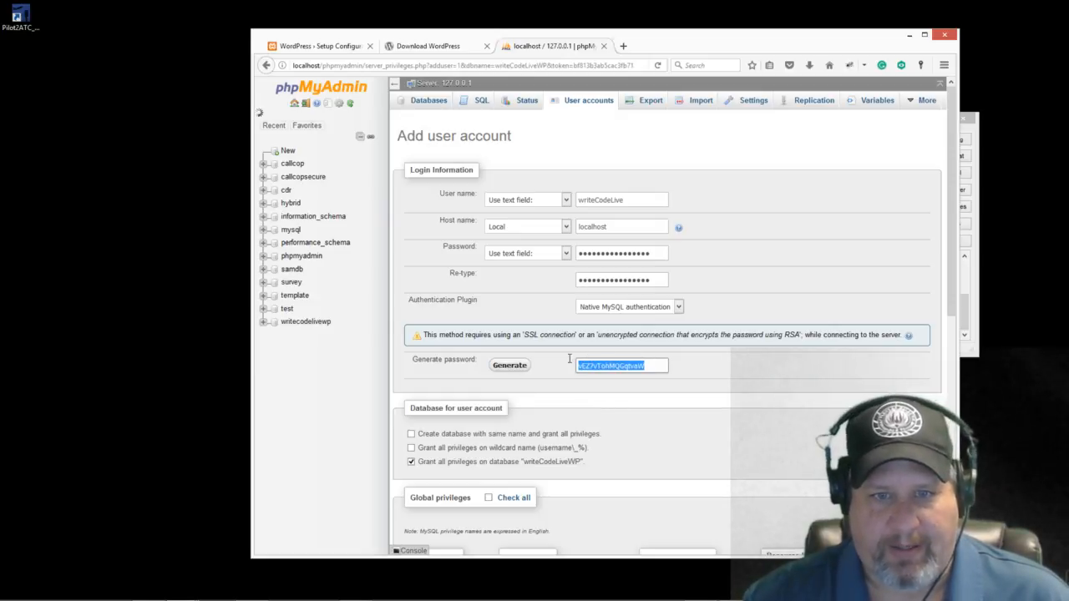
pyautogui.moveTo(643, 250); pyautogui.dragTo(516, 267)
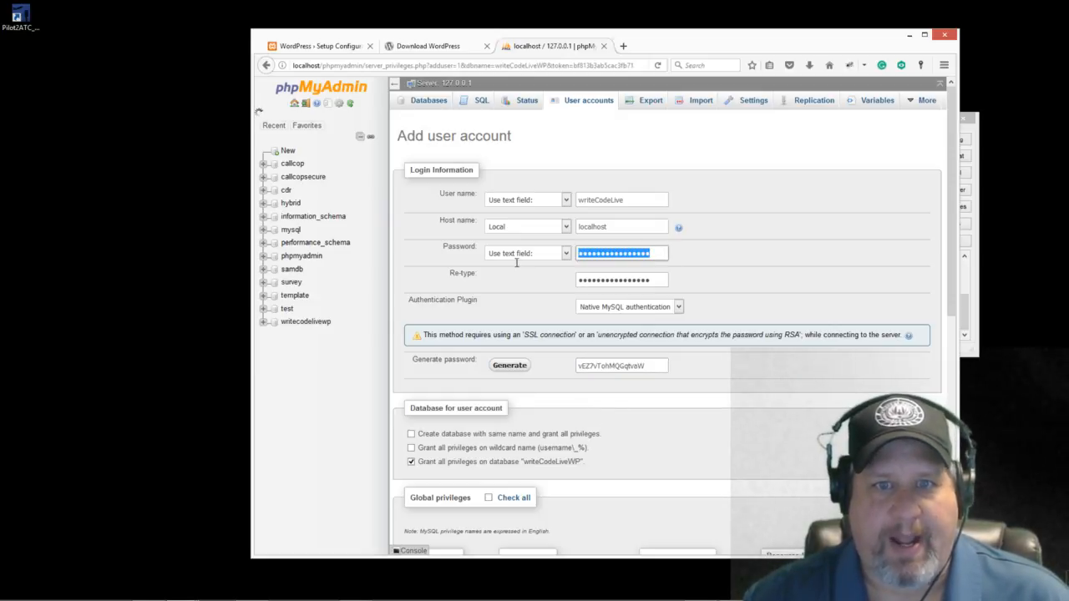
pyautogui.write('•')
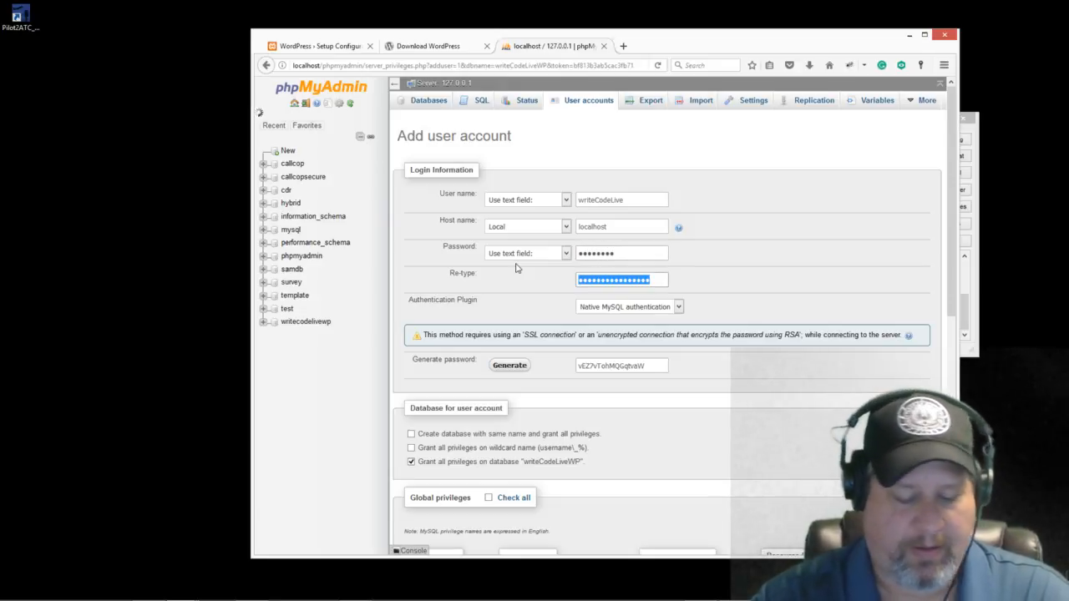
pyautogui.write('•')
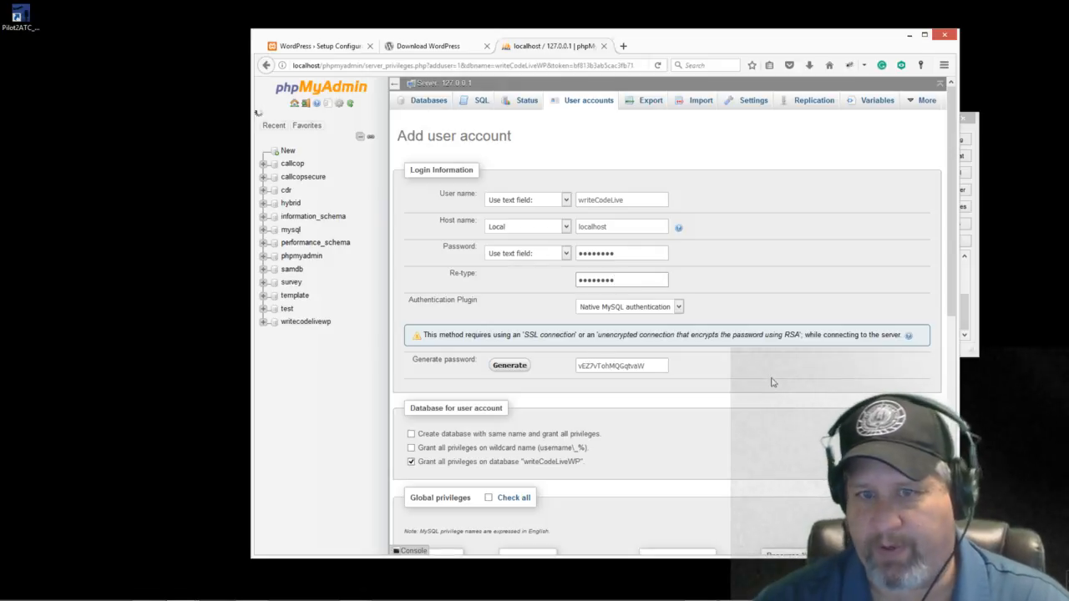
# Step: Scroll down through the Add user account form's privilege options
pyautogui.scroll(-3, 935, 342)
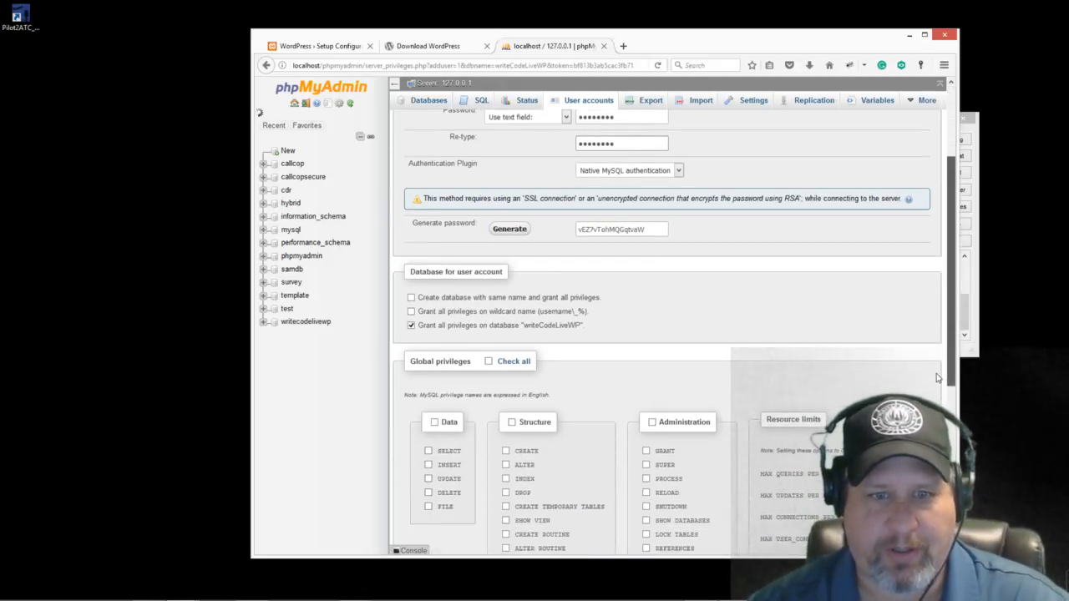
pyautogui.scroll(-4, 936, 382)
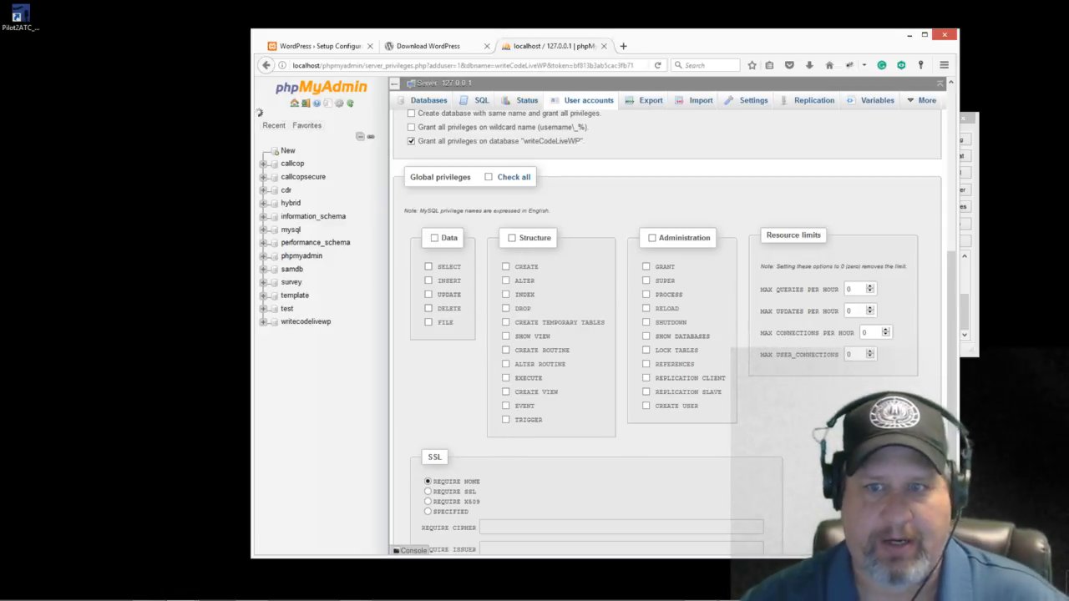
pyautogui.scroll(-3, 951, 301)
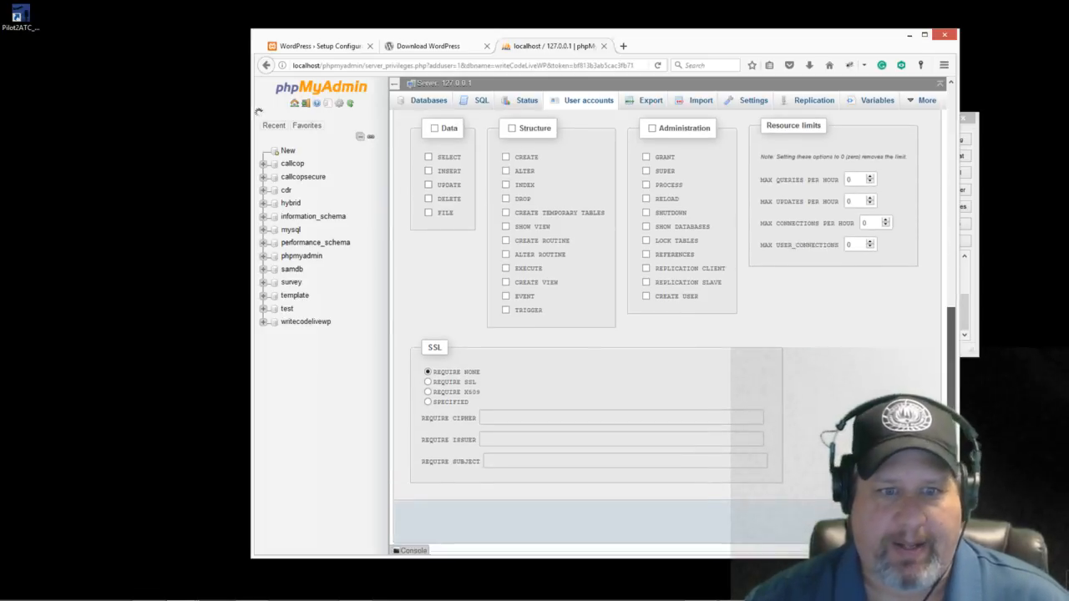
pyautogui.scroll(10, 919, 317)
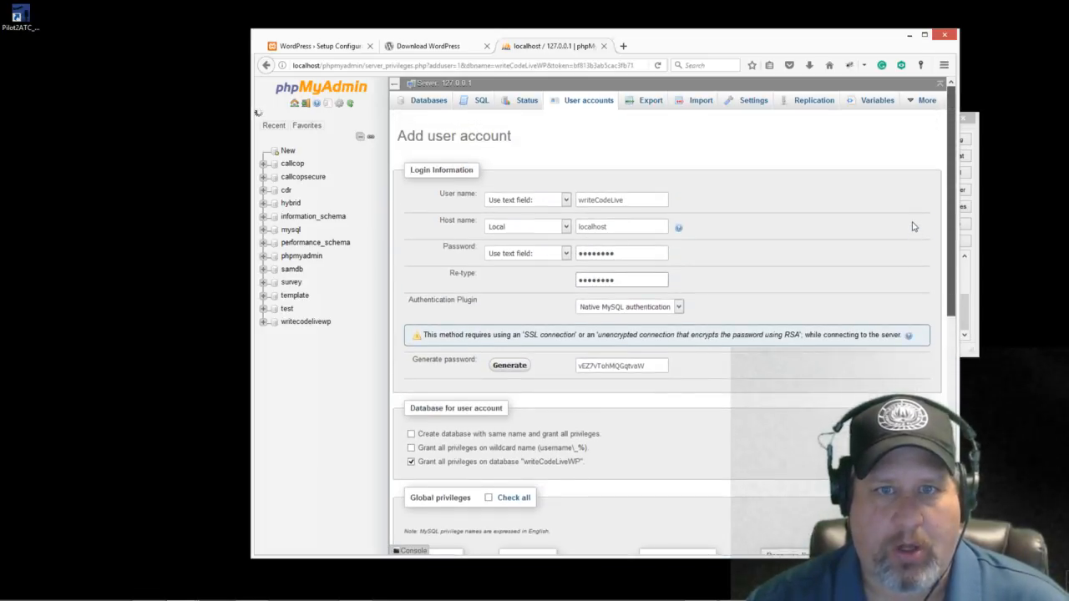
pyautogui.scroll(-8, 923, 243)
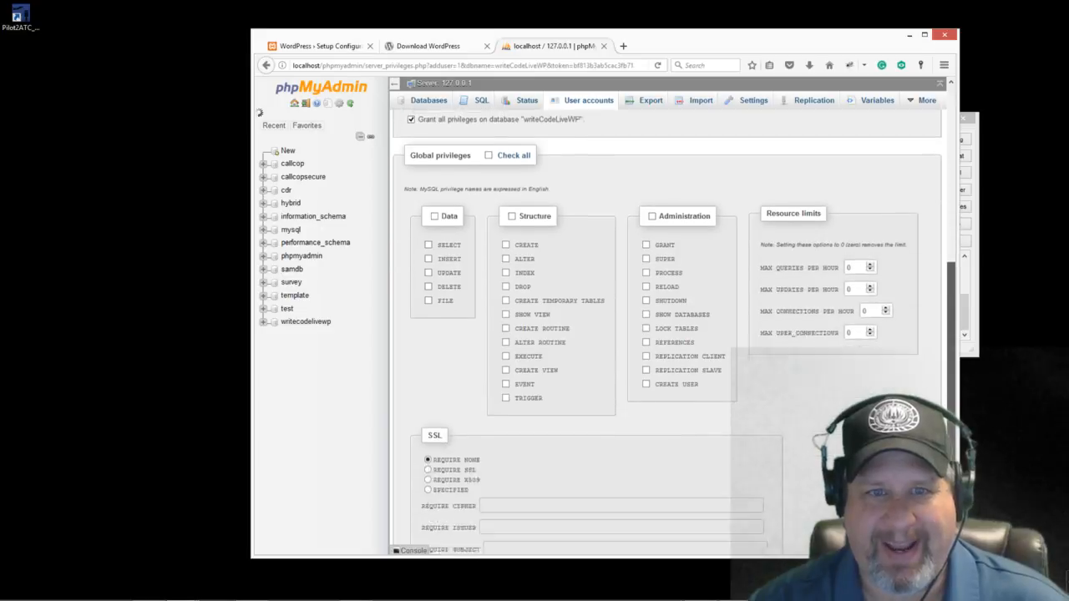
pyautogui.scroll(-3, 668, 334)
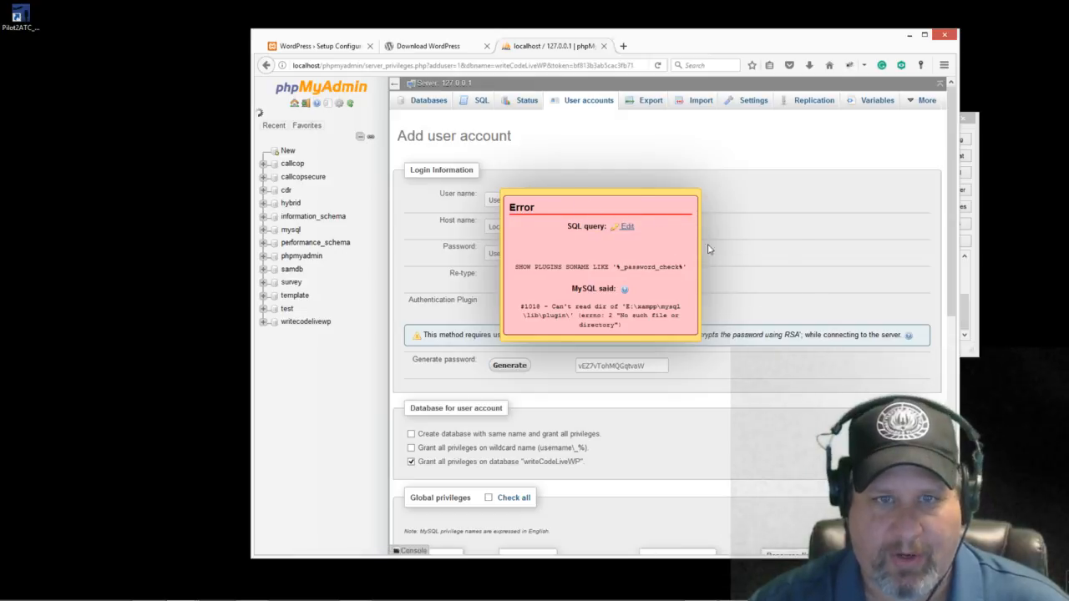
# Step: Reopen writecodelivewp's Privileges tab and start a blank Add user account form
pyautogui.scroll(-7, 948, 228)
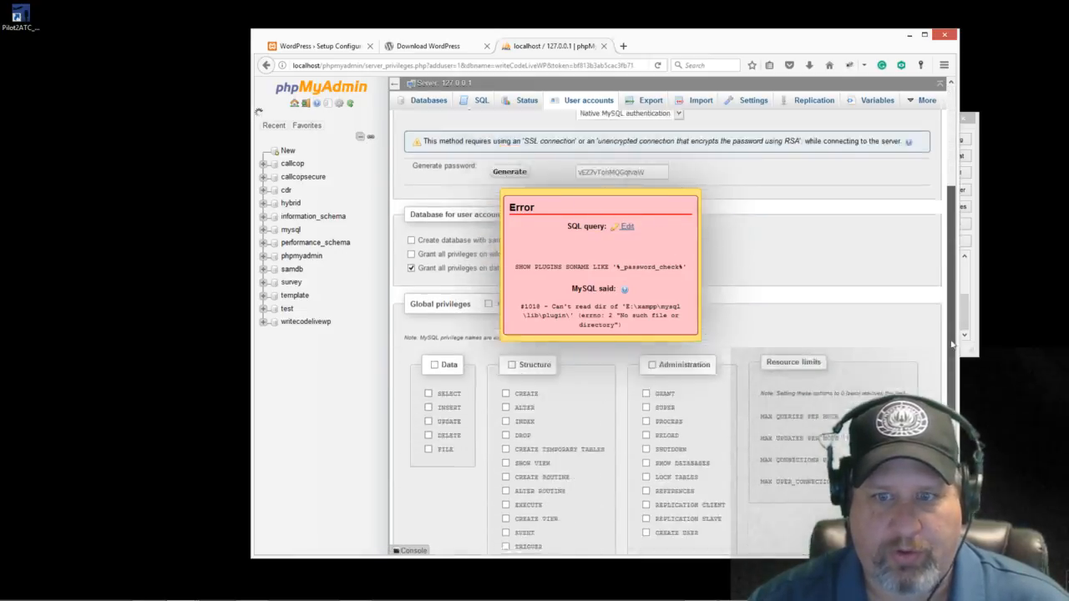
pyautogui.scroll(-2, 666, 334)
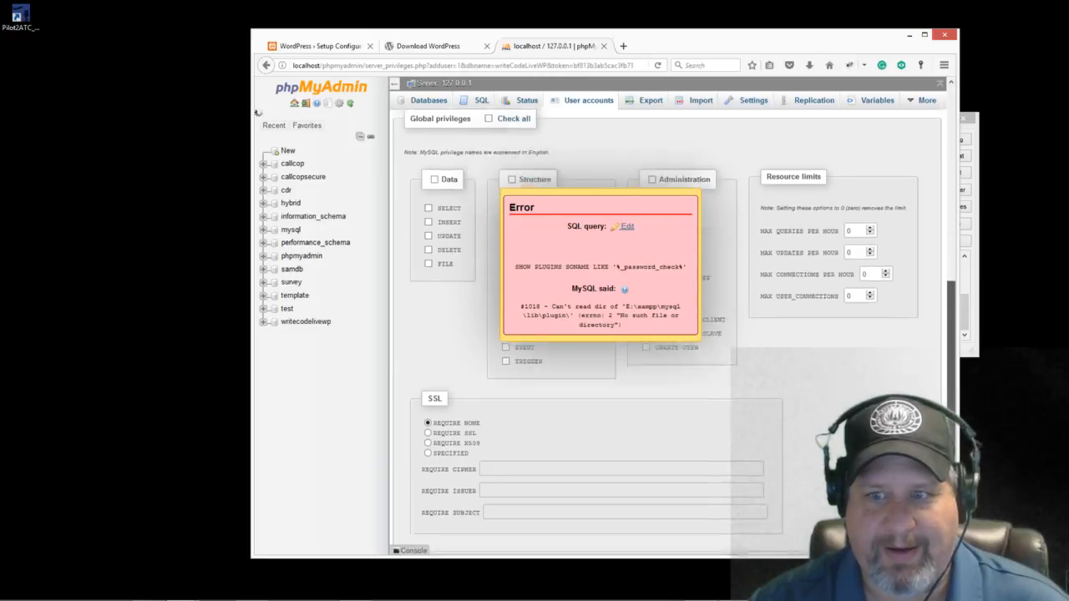
pyautogui.scroll(9, 668, 334)
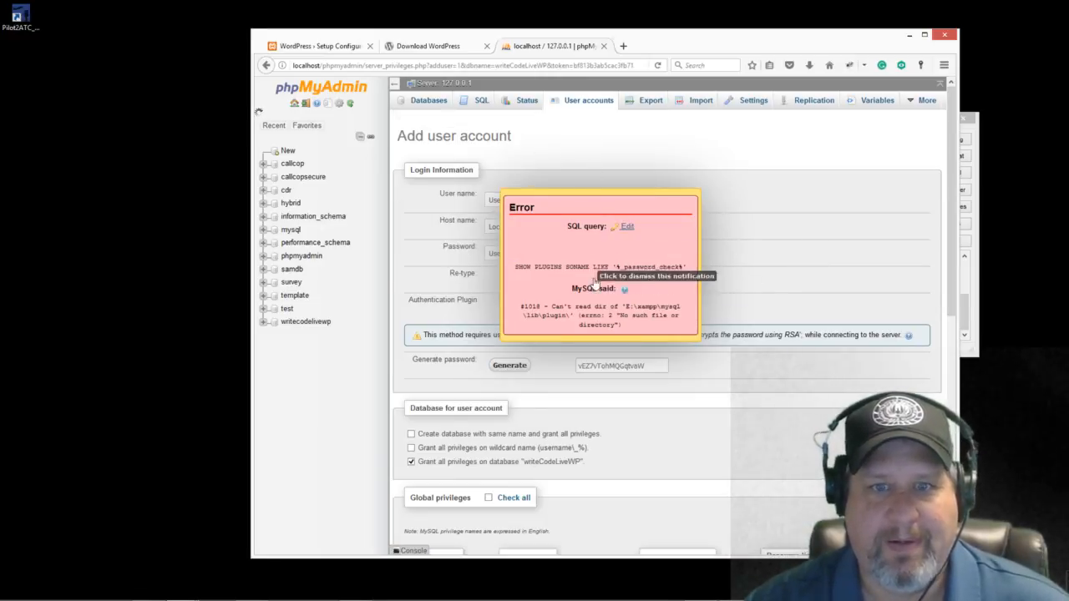
pyautogui.click(287, 151)
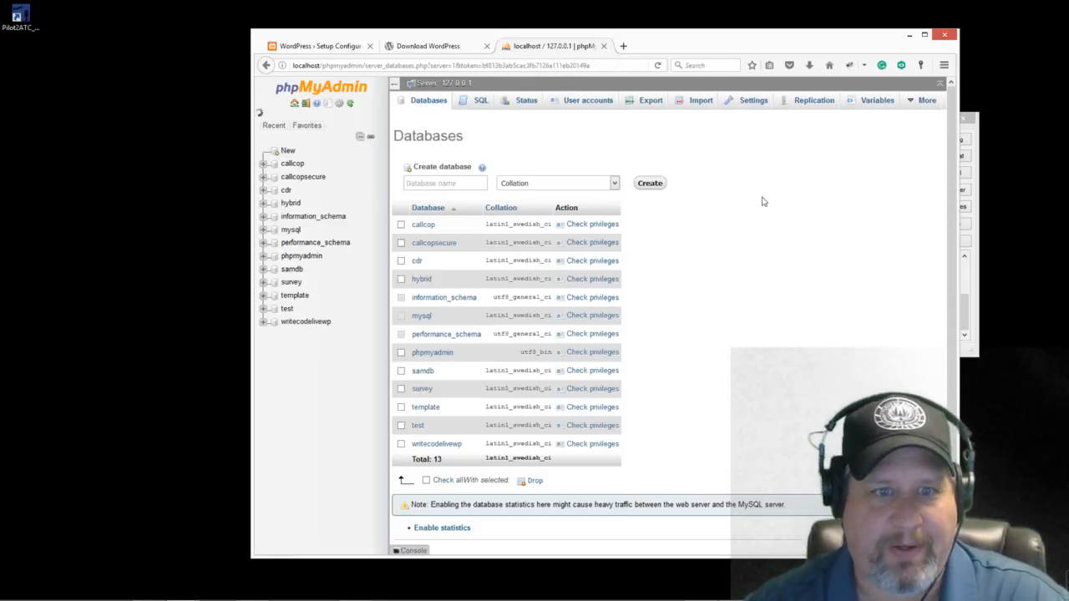
pyautogui.click(445, 447)
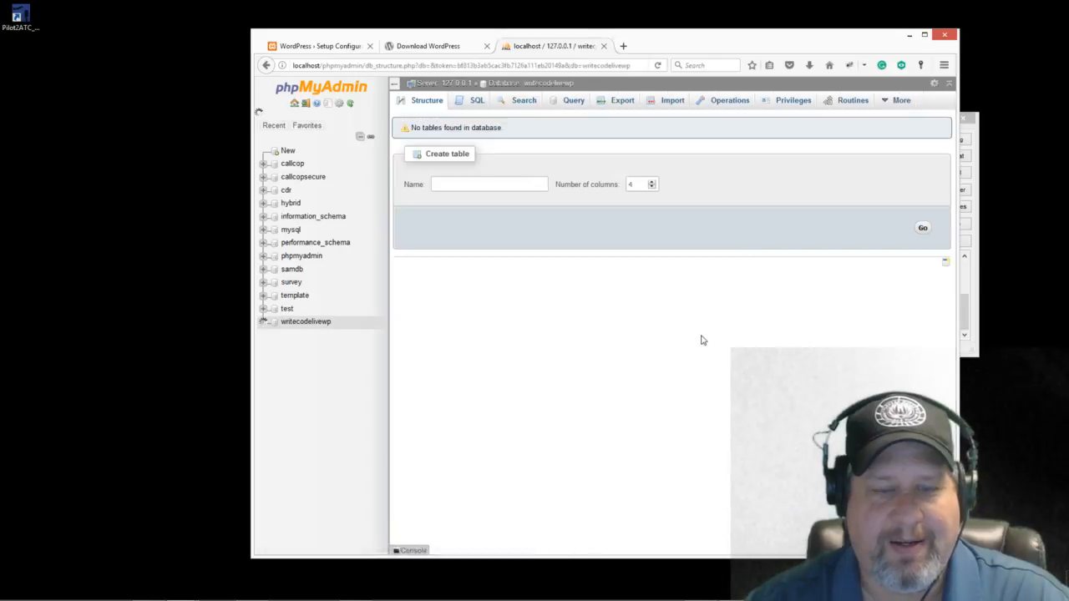
pyautogui.click(792, 100)
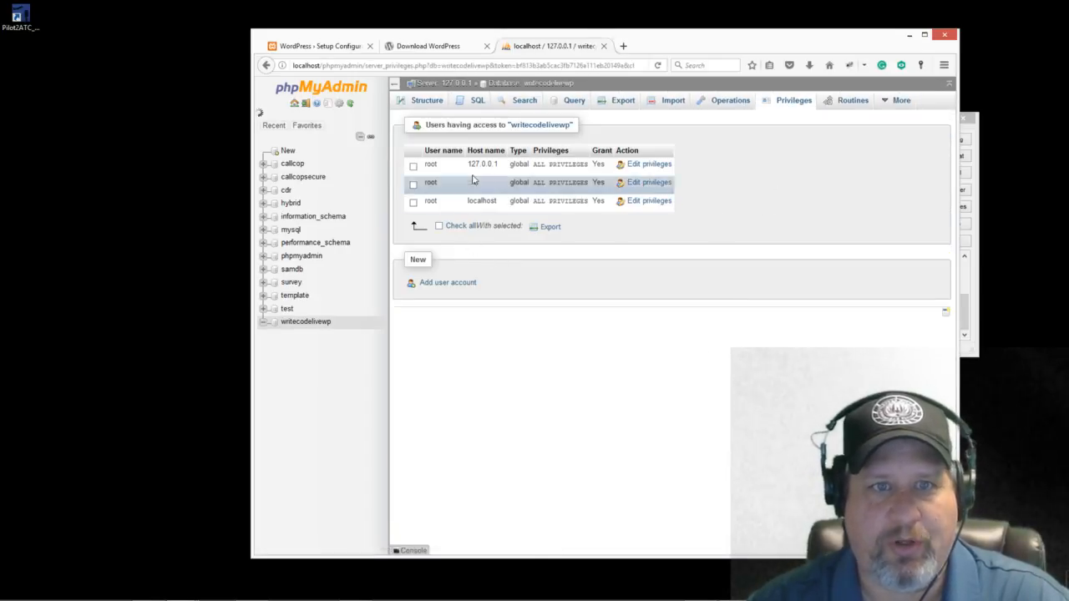
pyautogui.click(445, 284)
pyautogui.click(599, 199)
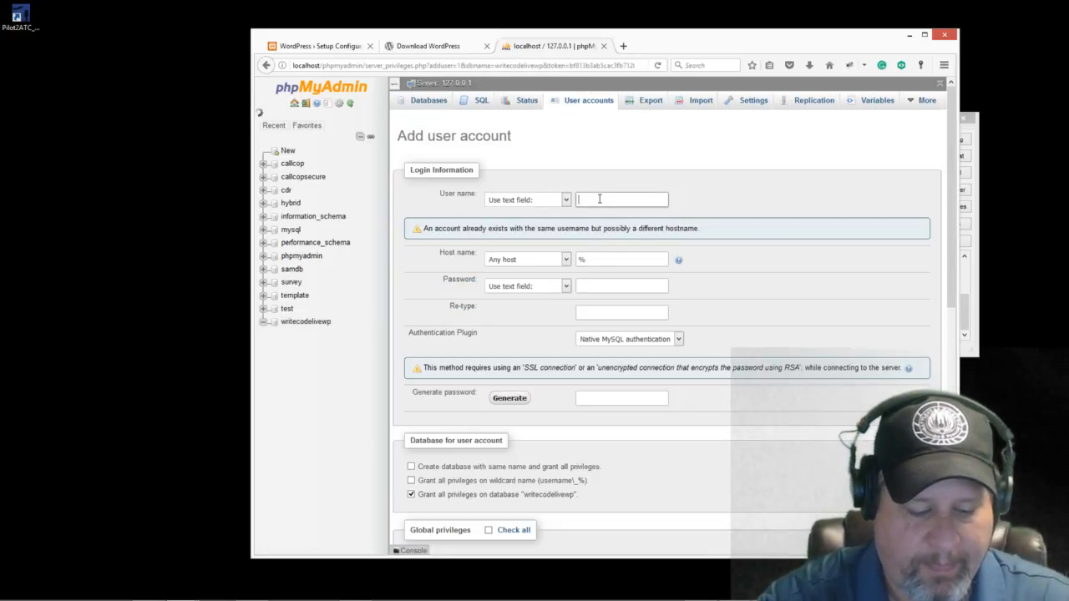
# Step: Enter user name testAccount with the host restricted to Local (localhost)
pyautogui.write('testAccount')
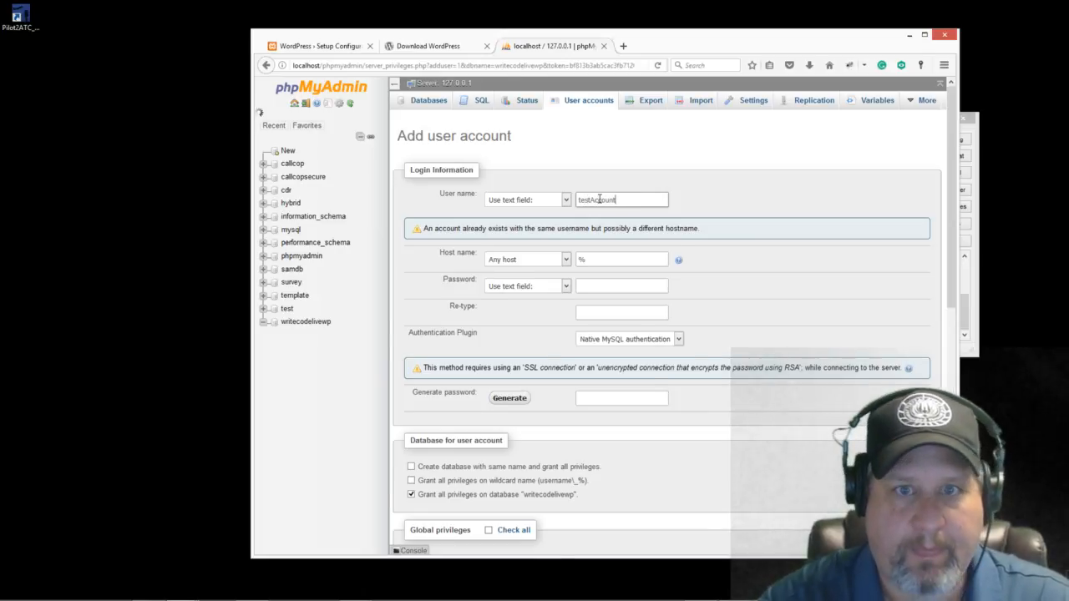
pyautogui.press('Tab')
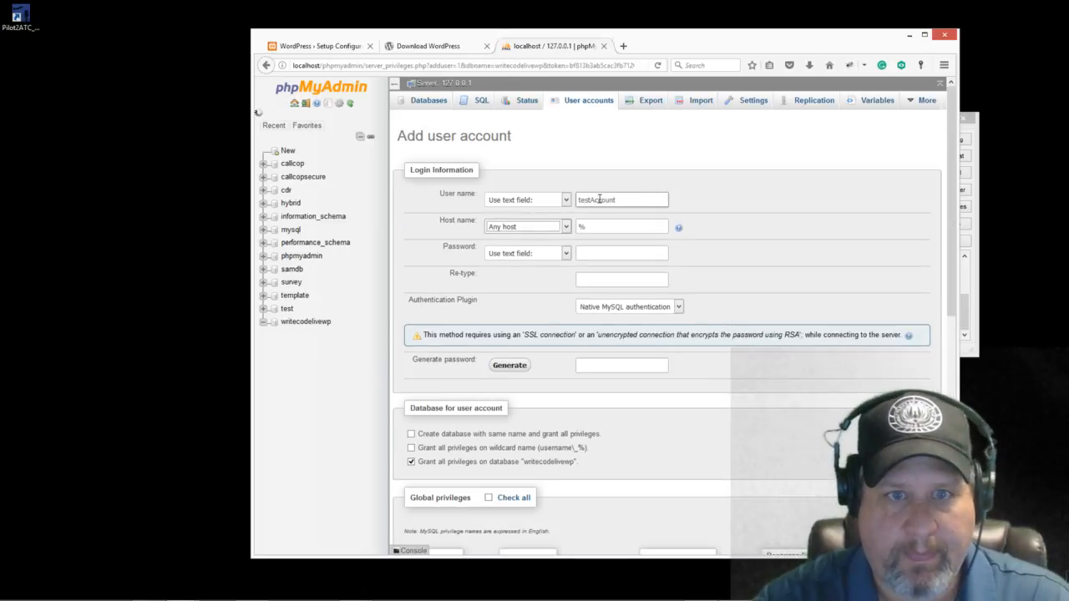
pyautogui.press('Tab')
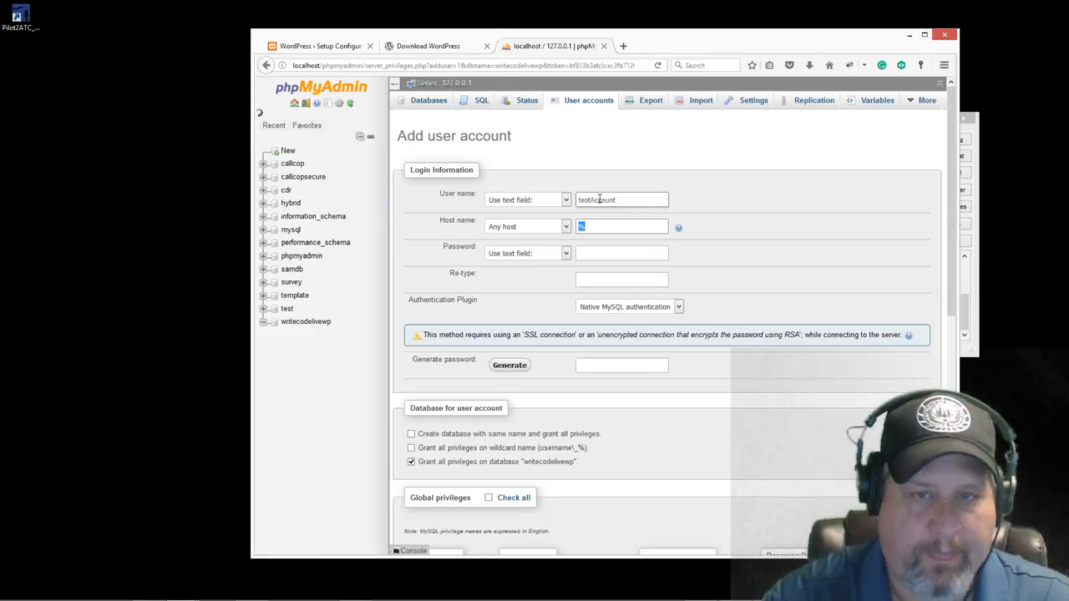
pyautogui.click(567, 226)
pyautogui.click(543, 248)
# Step: Enter a password and submit the account, which returns the #1018 error
pyautogui.click(601, 252)
pyautogui.write('•••••')
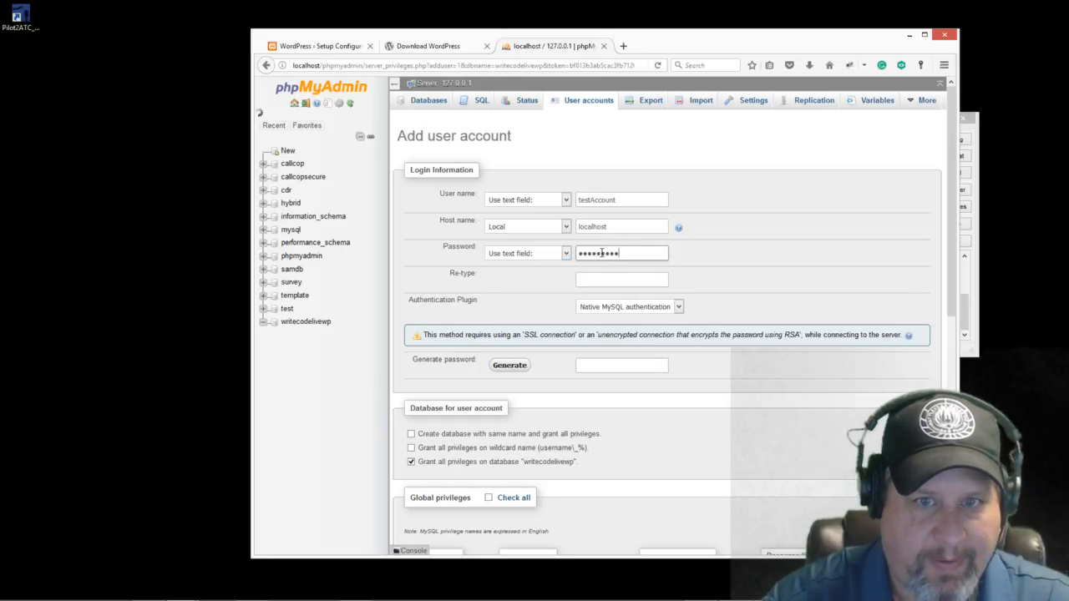
pyautogui.write('•••••••••')
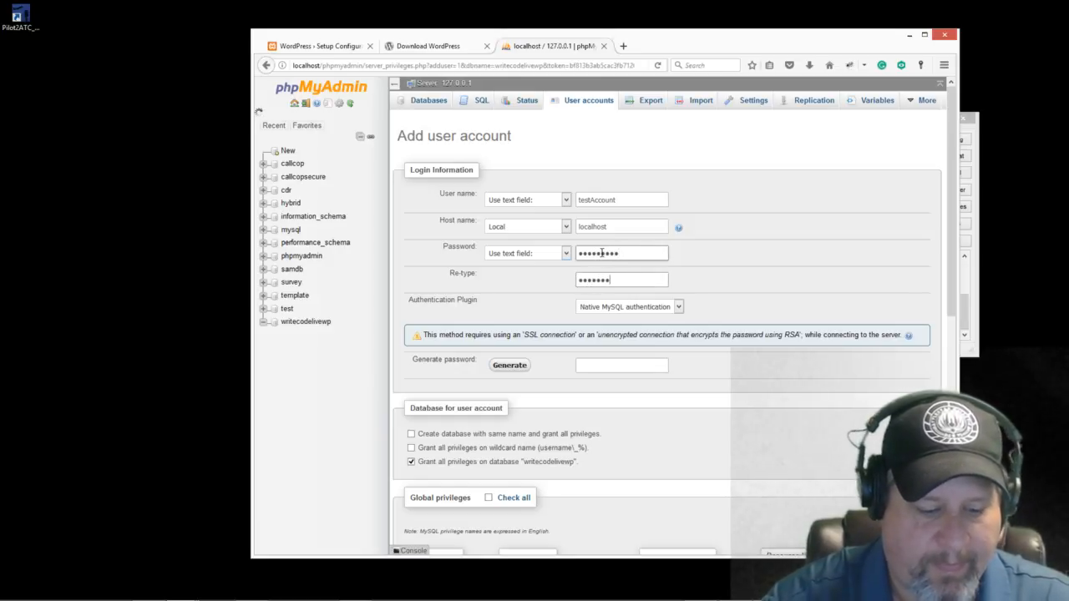
pyautogui.scroll(-10, 699, 434)
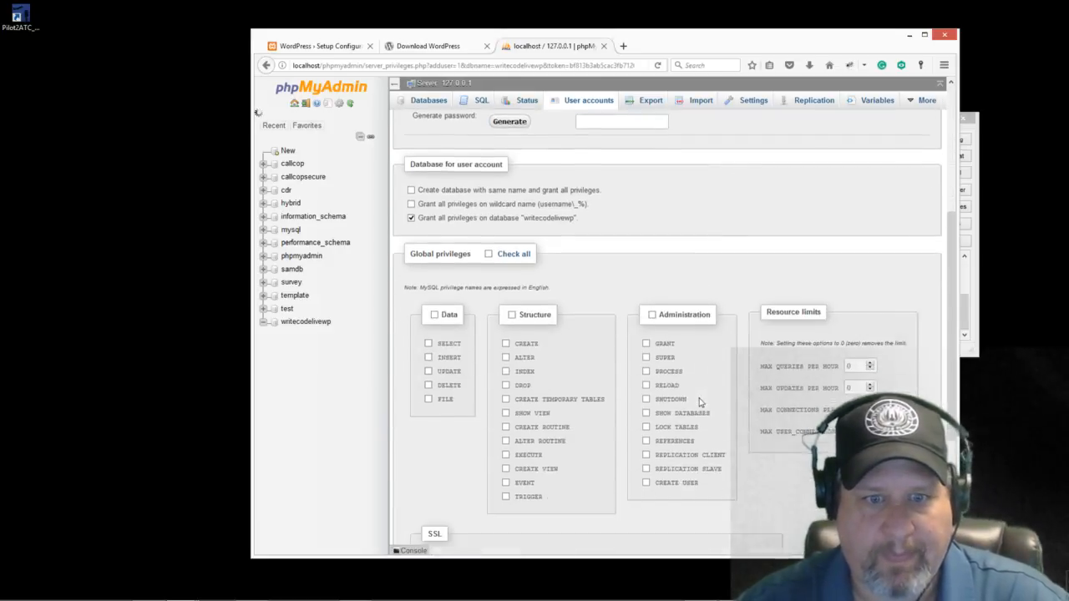
pyautogui.scroll(3, 699, 435)
pyautogui.scroll(-3, 699, 434)
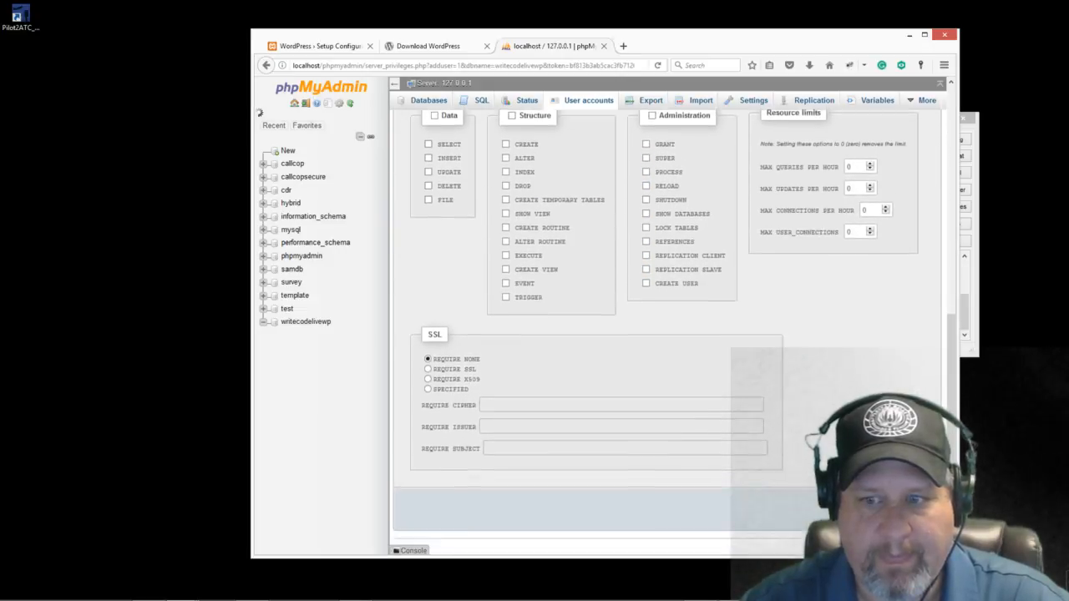
pyautogui.click(918, 506)
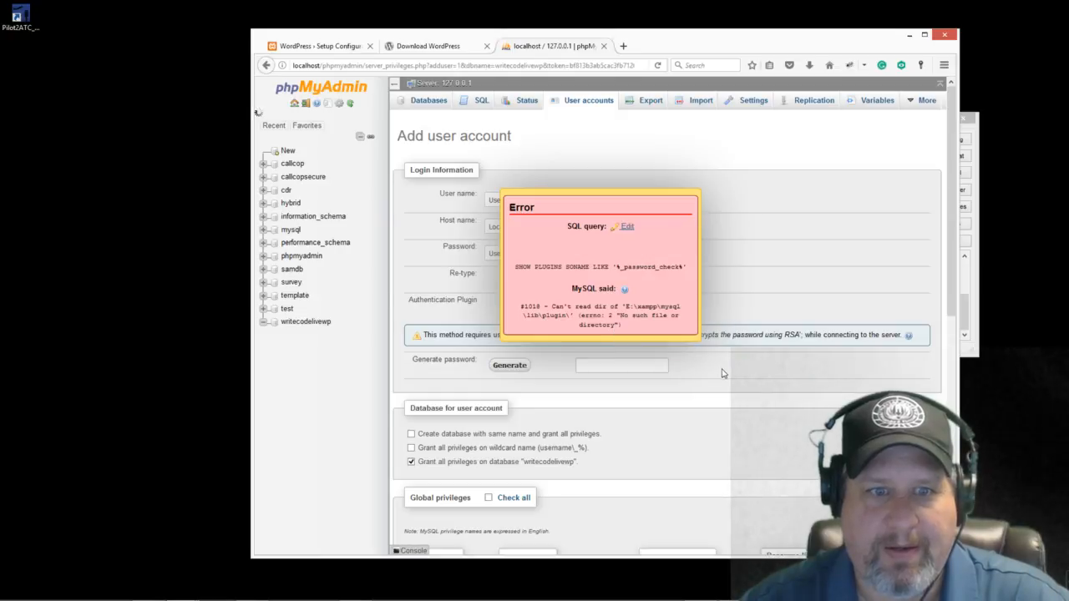
# Step: Load the failing query from the #1018 error into the SQL editor
pyautogui.scroll(-4, 947, 313)
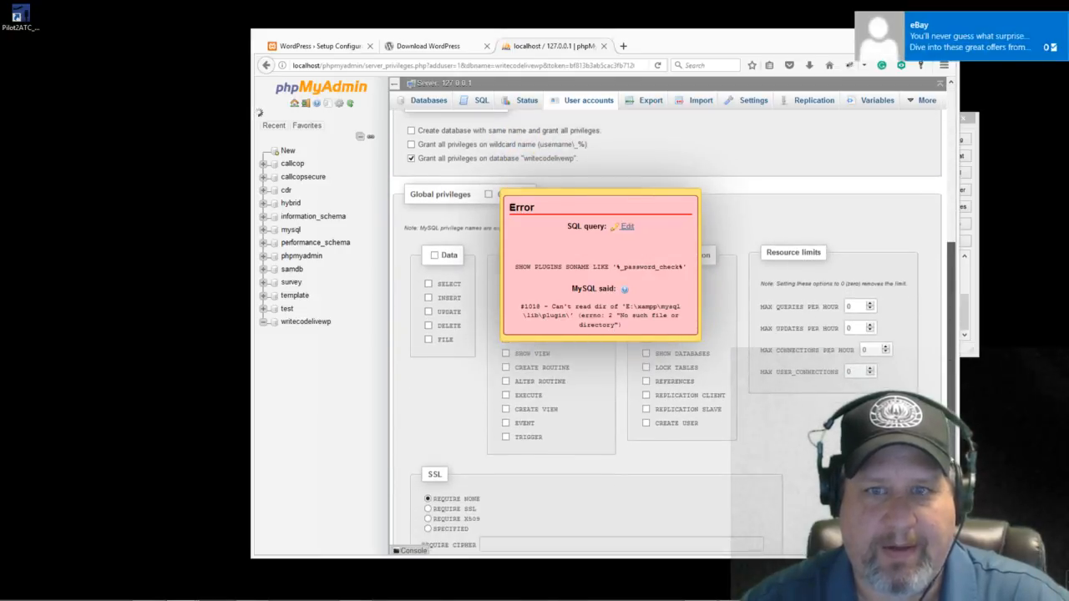
pyautogui.scroll(-2, 946, 313)
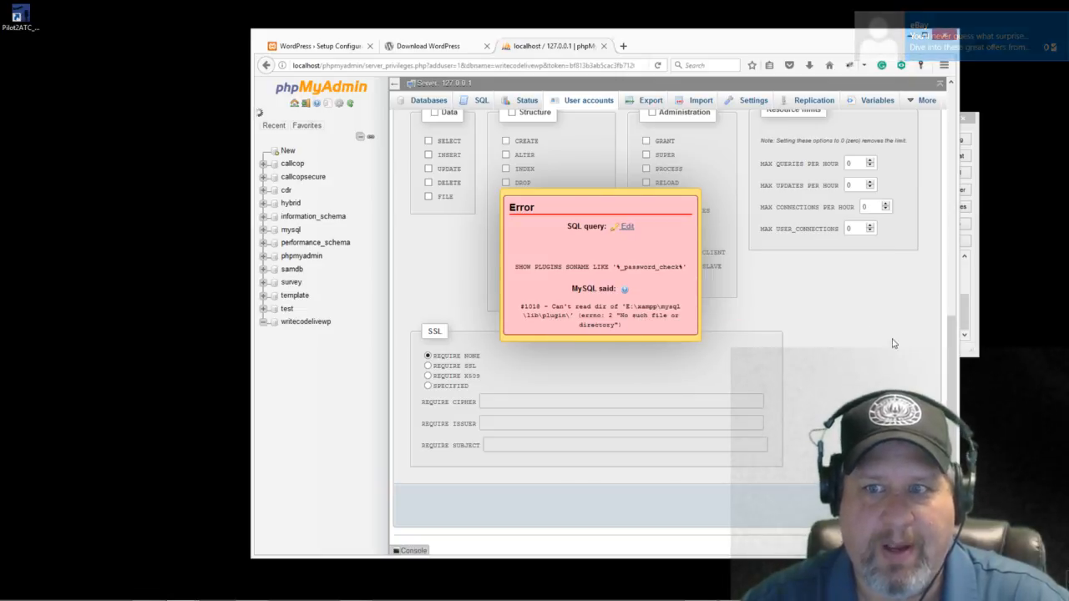
pyautogui.scroll(6, 835, 309)
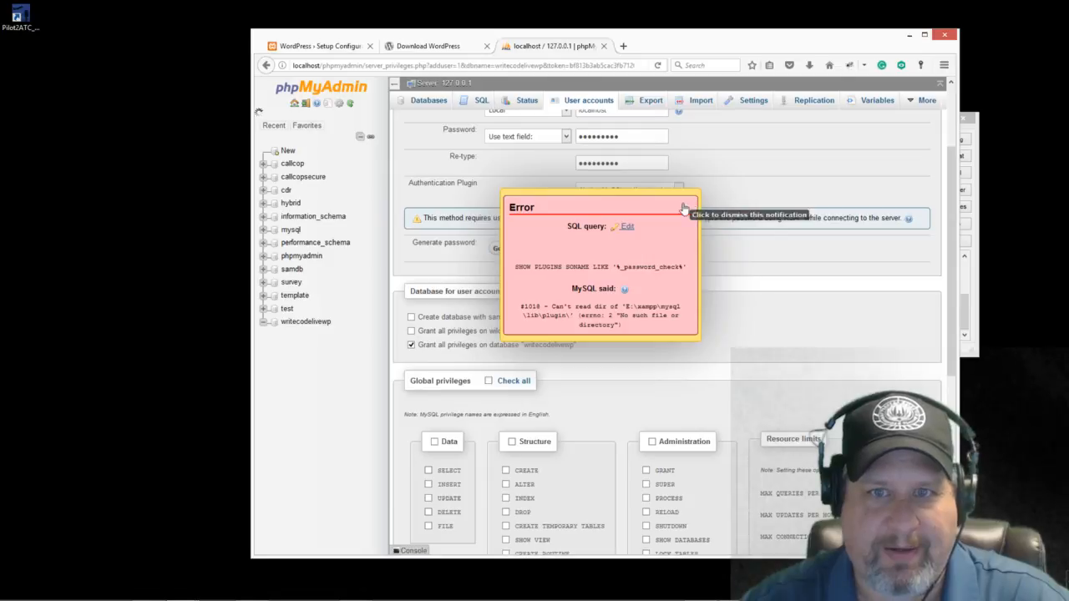
pyautogui.click(625, 226)
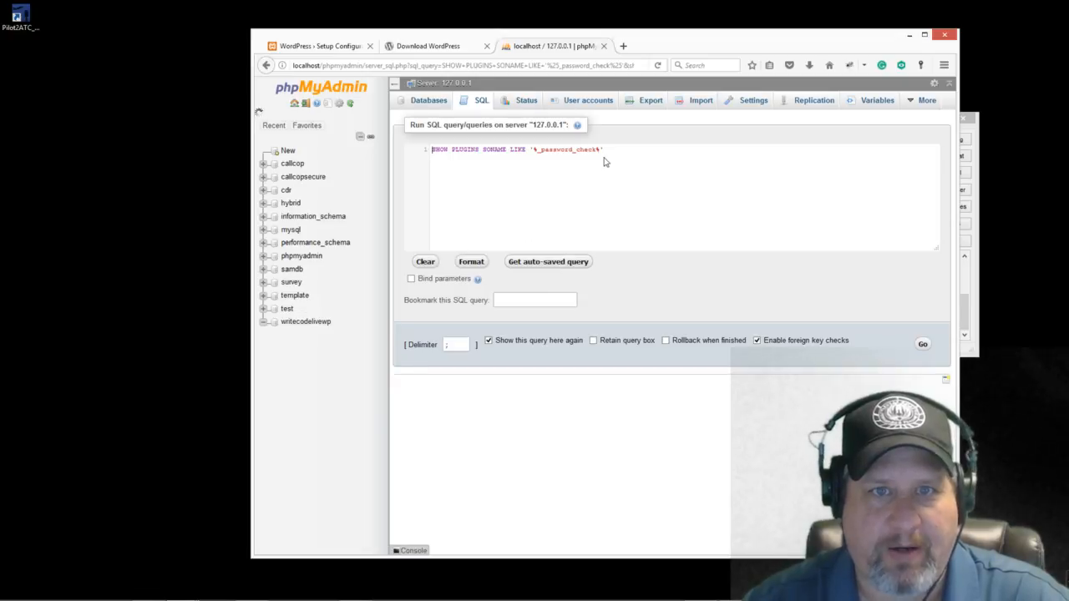
# Step: Select the SHOW PLUGINS SONAME LIKE '%_password_check%' query text for copying
pyautogui.moveTo(606, 151); pyautogui.dragTo(421, 157)
pyautogui.rightClick(472, 149)
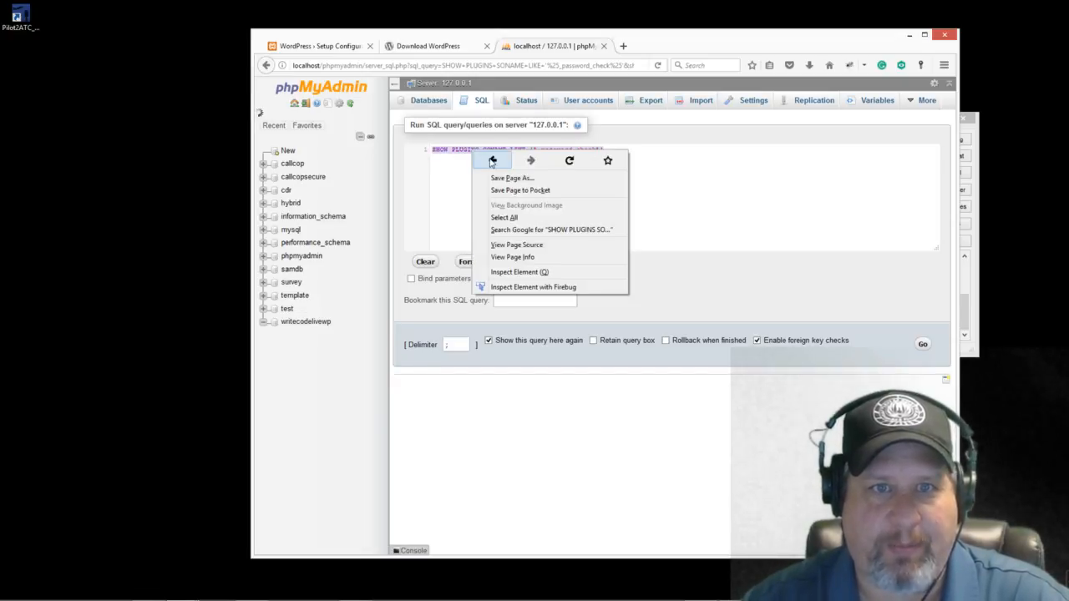
pyautogui.click(718, 186)
pyautogui.click(623, 147)
pyautogui.moveTo(621, 147)
pyautogui.mouseDown()
pyautogui.moveTo(446, 151)
pyautogui.moveTo(613, 150)
pyautogui.mouseUp()
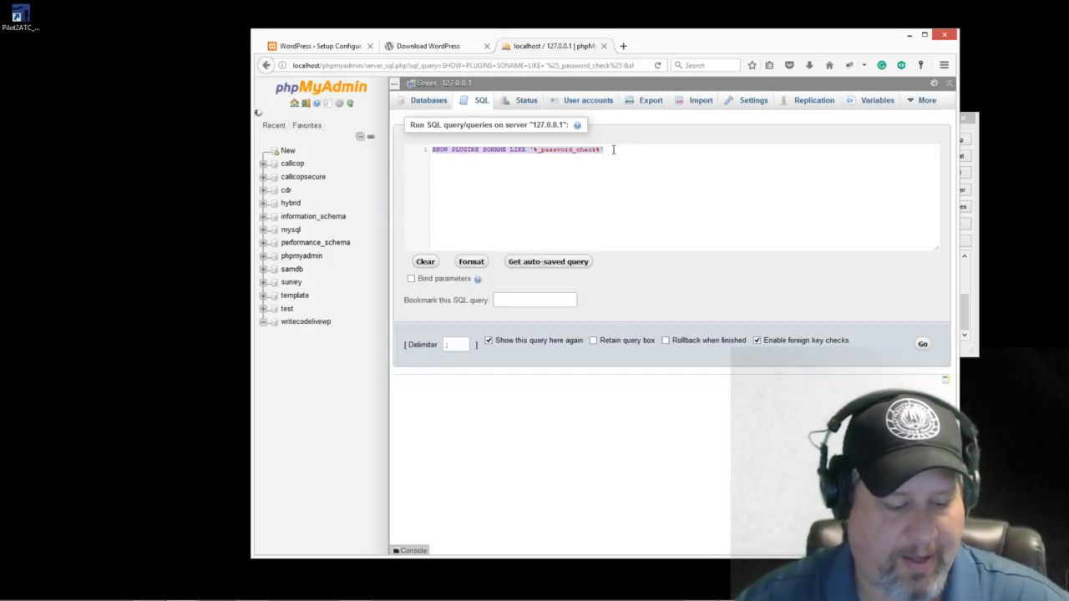
# Step: Load Google in the Download WordPress browser tab
pyautogui.click(342, 48)
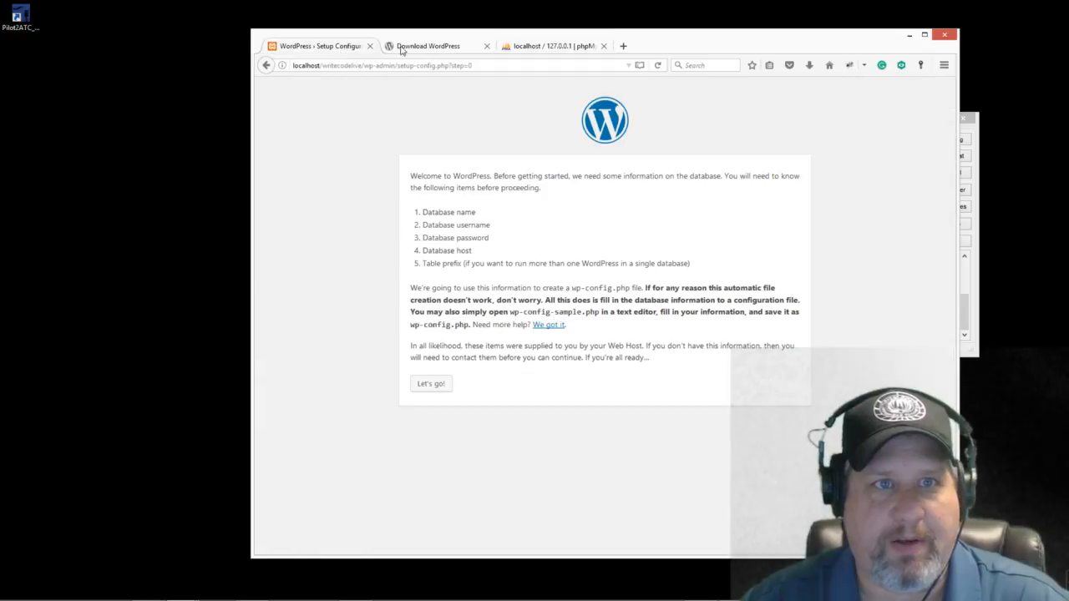
pyautogui.click(445, 52)
pyautogui.click(470, 66)
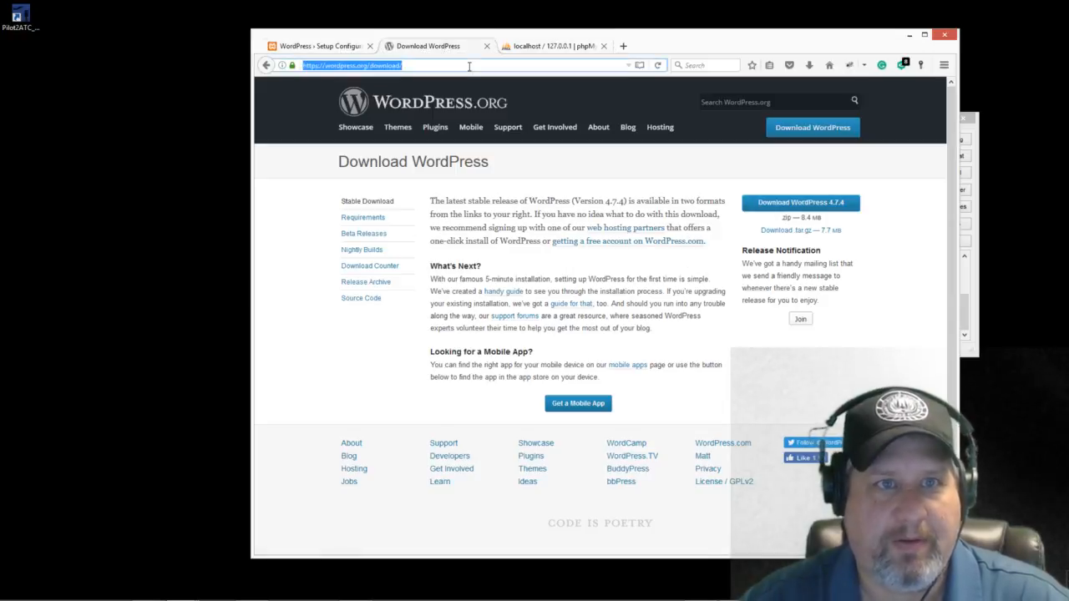
pyautogui.write('google')
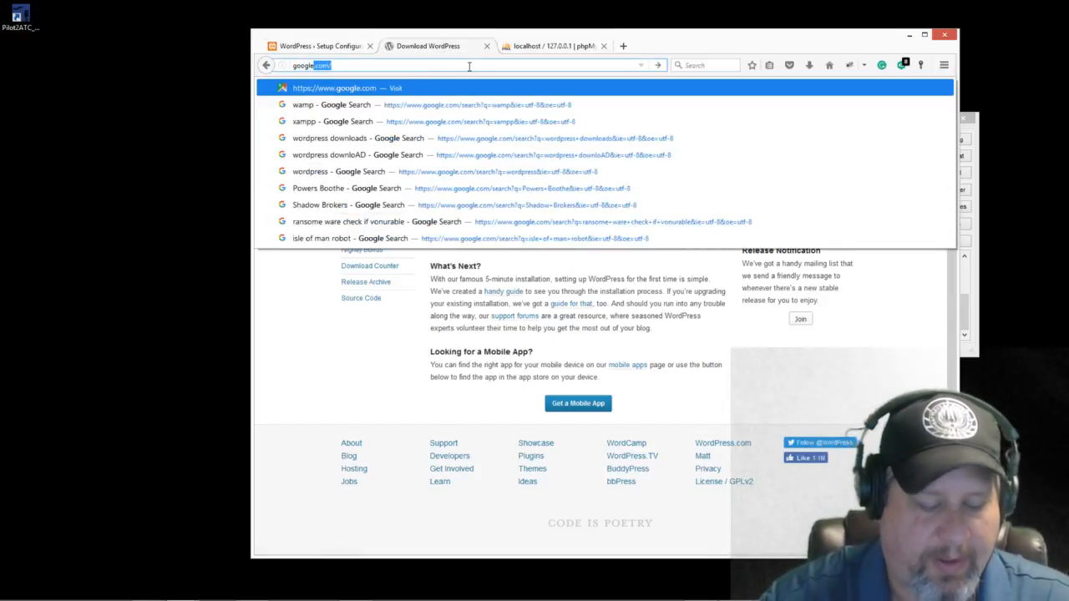
pyautogui.press('Return')
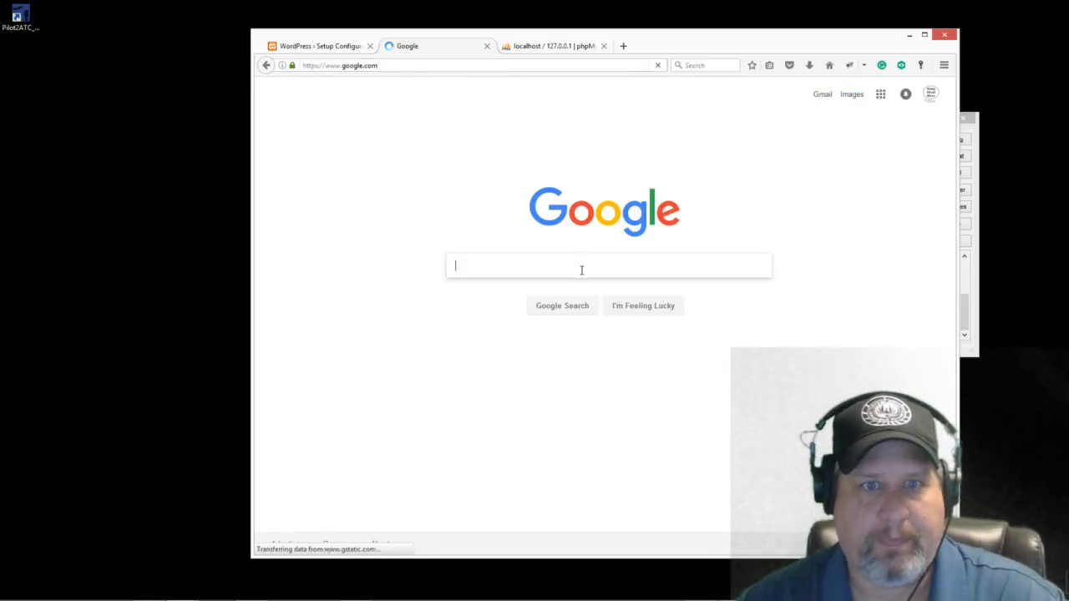
# Step: Search Google for the copied SHOW PLUGINS query and open the Stack Overflow #1018 question
pyautogui.click(581, 273)
pyautogui.hotkey('ctrl', 'v')
pyautogui.press('Return')
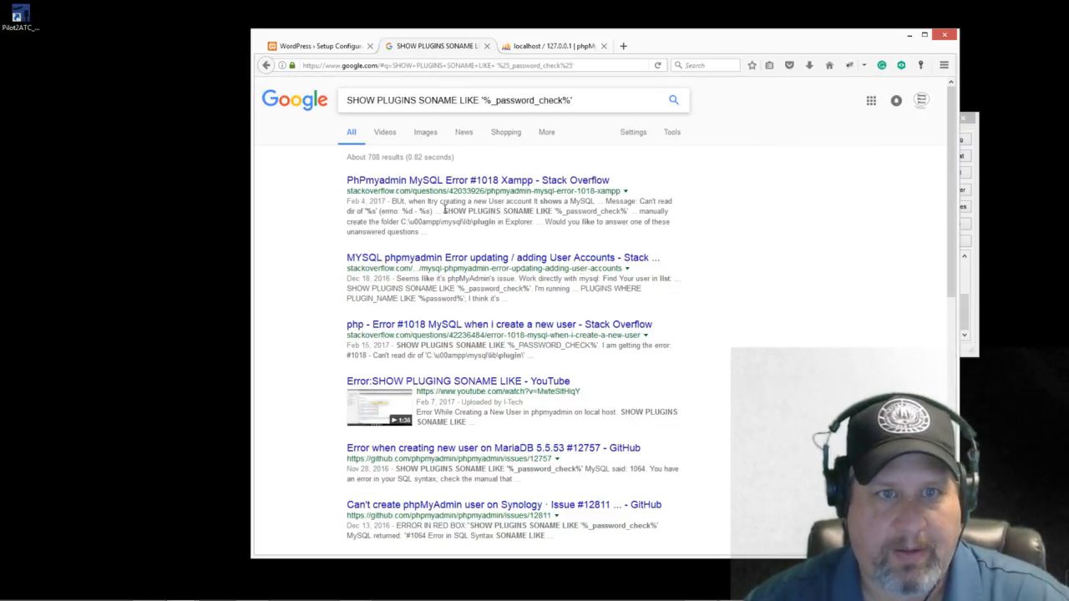
pyautogui.click(458, 185)
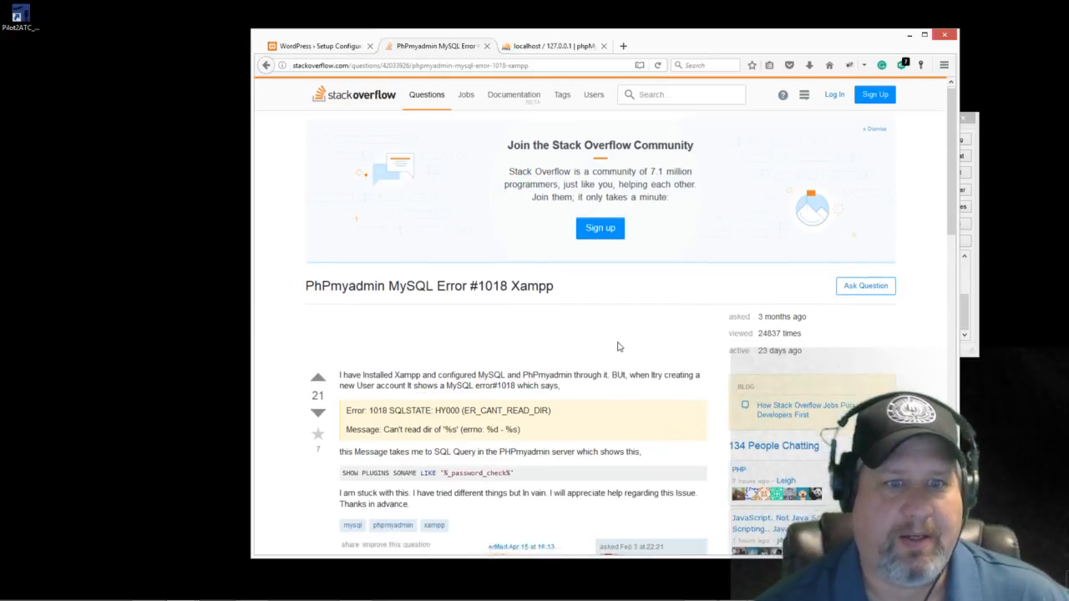
# Step: Scroll to the top answer and select the path C:\xampp\mysql\lib\plugin
pyautogui.scroll(-4, 618, 346)
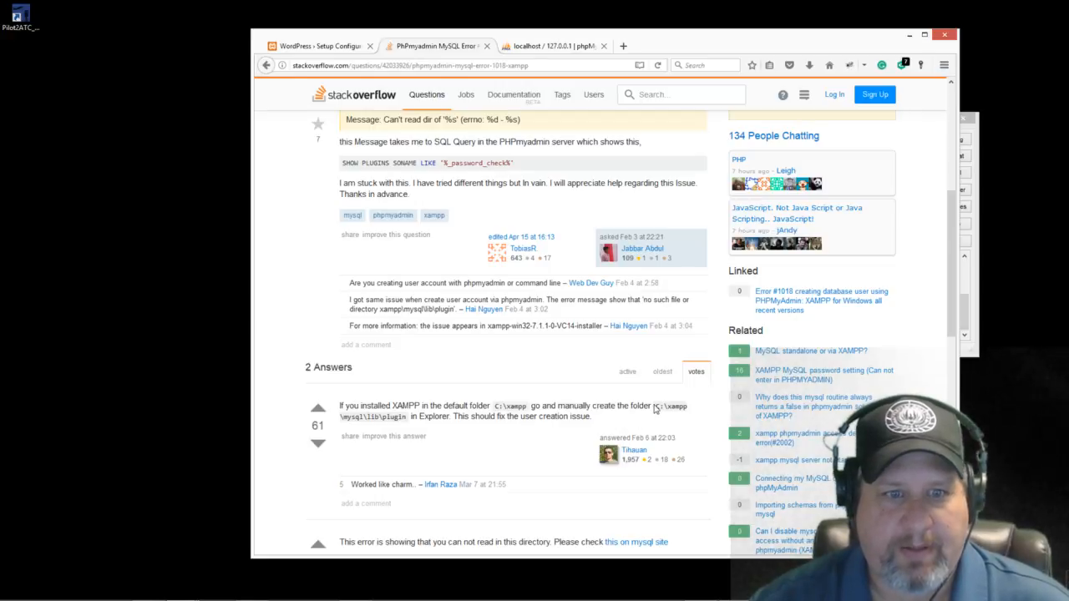
pyautogui.moveTo(655, 407); pyautogui.dragTo(395, 416)
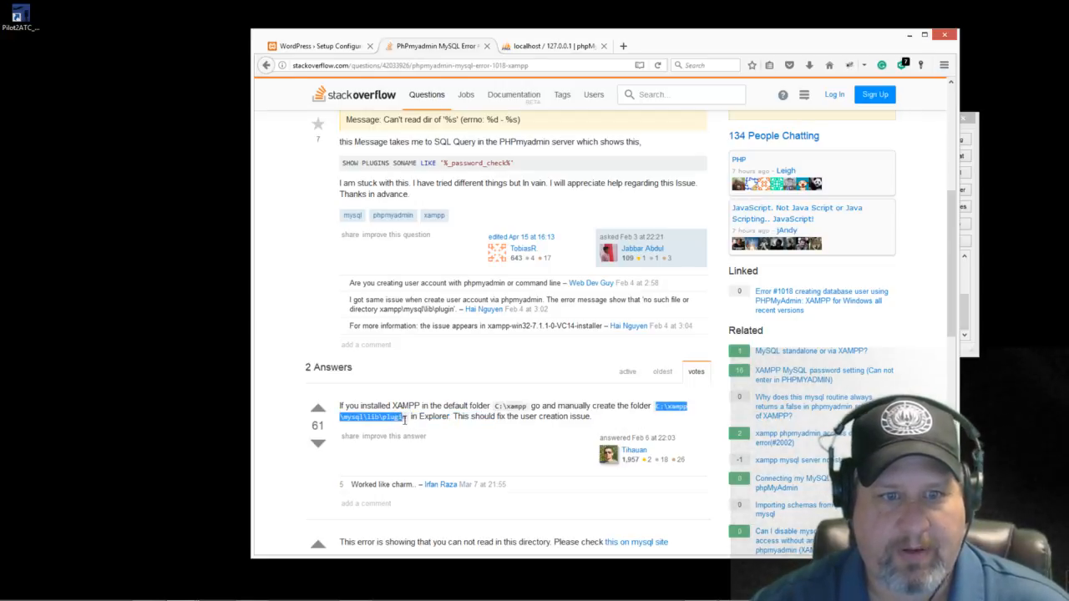
pyautogui.scroll(-4, 406, 422)
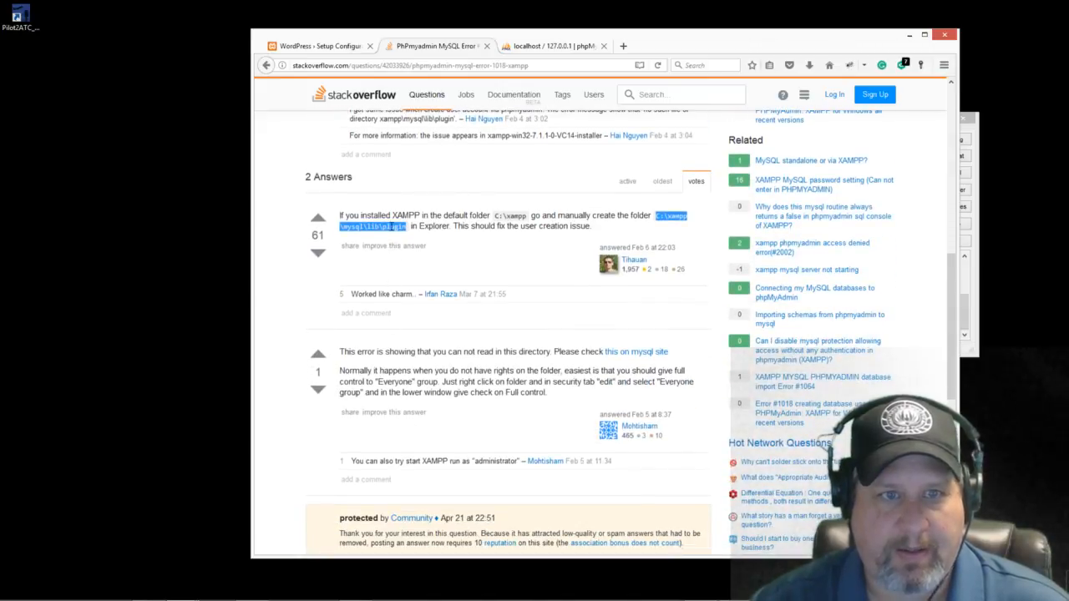
# Step: Open File Explorer and copy the path C:\xampp\mysql\lib\plugin from the answer
pyautogui.moveTo(147, 591)
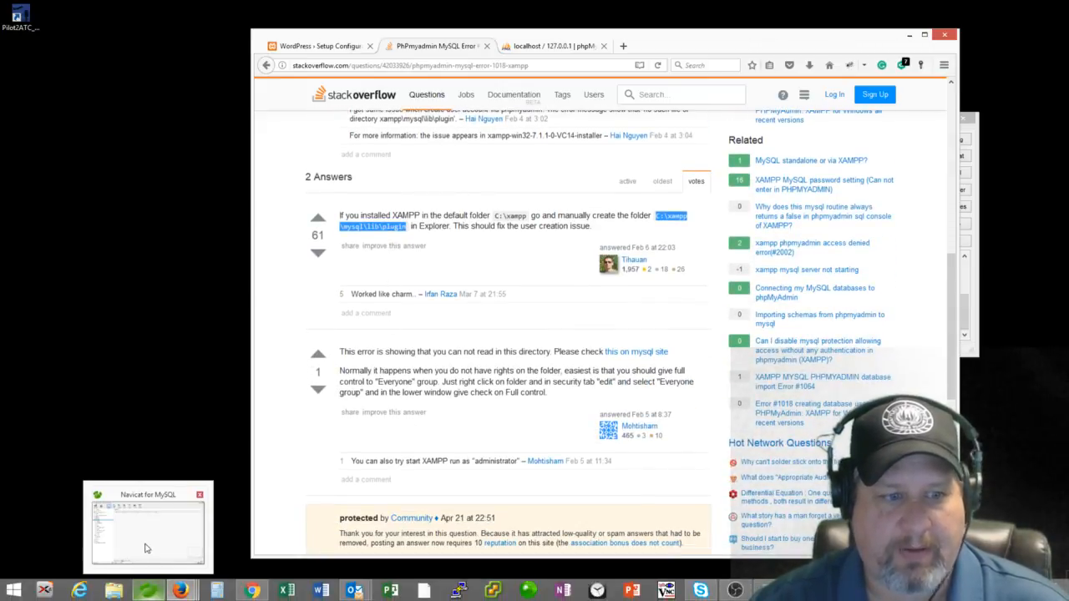
pyautogui.click(114, 591)
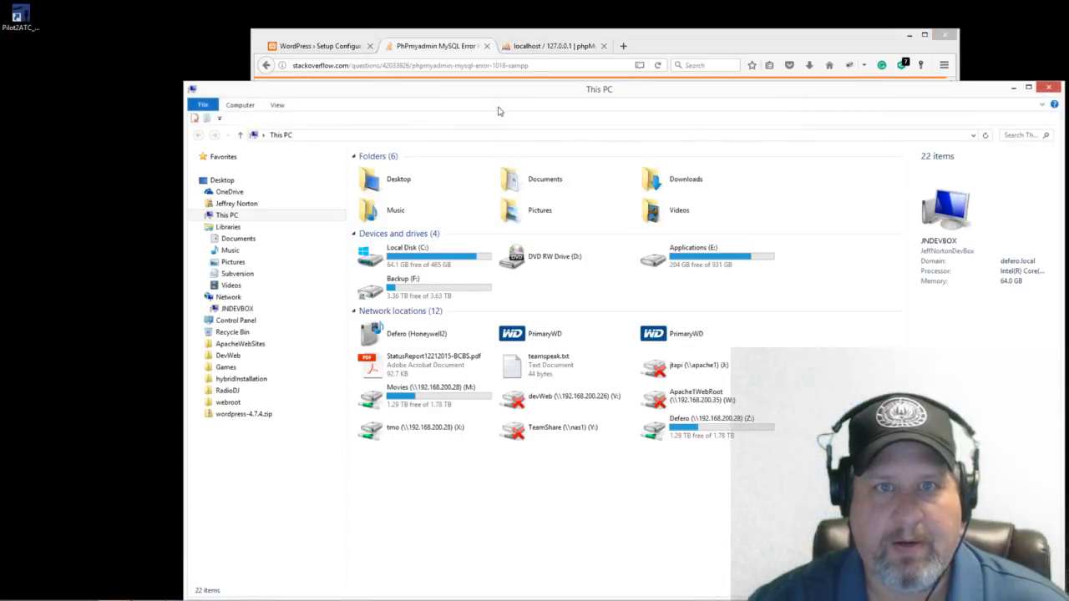
pyautogui.moveTo(509, 99); pyautogui.dragTo(934, 151)
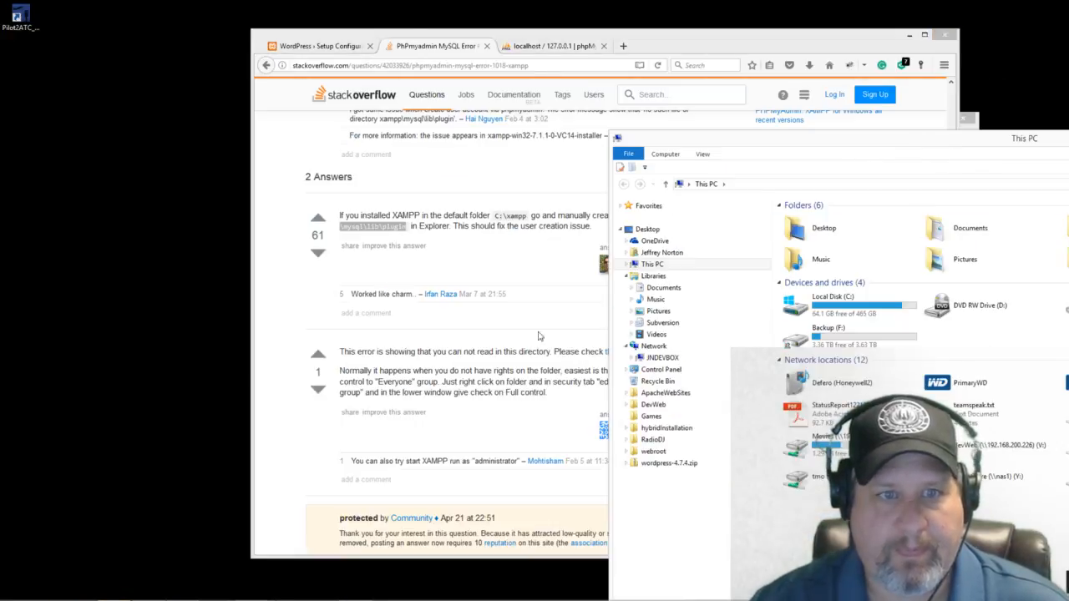
pyautogui.click(556, 168)
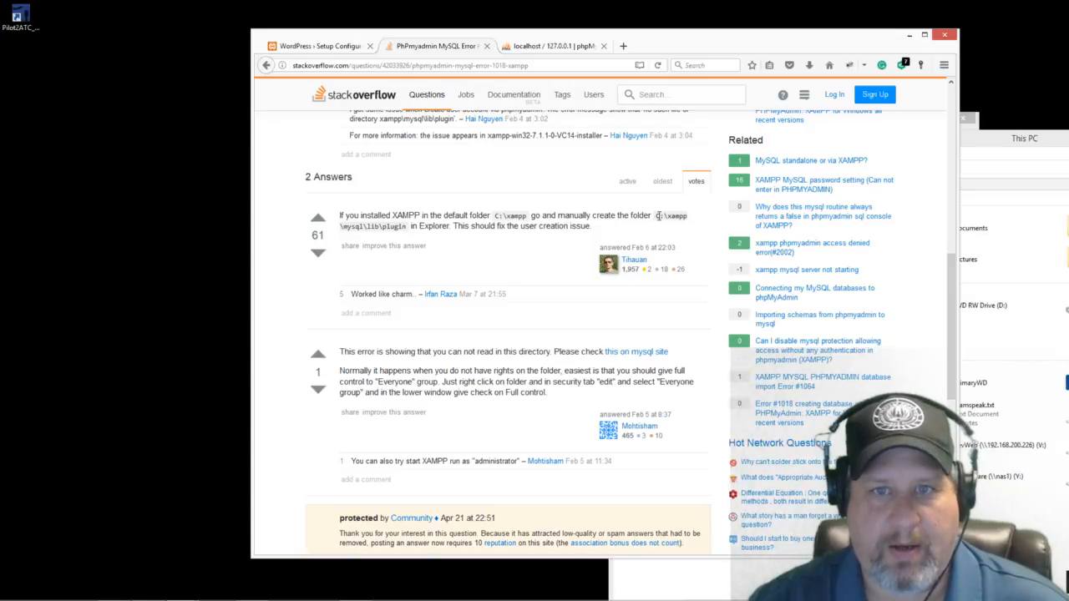
pyautogui.moveTo(656, 216); pyautogui.dragTo(405, 227)
pyautogui.rightClick(396, 223)
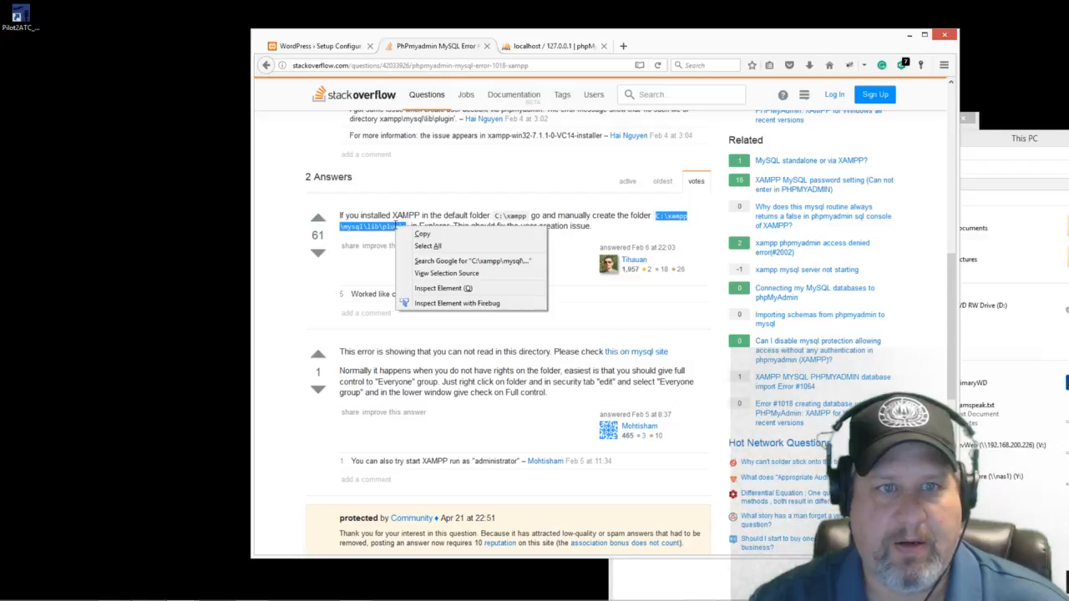
pyautogui.click(424, 236)
# Step: Position the Explorer window showing the empty C:\xampp folder beside the browser
pyautogui.click(1025, 139)
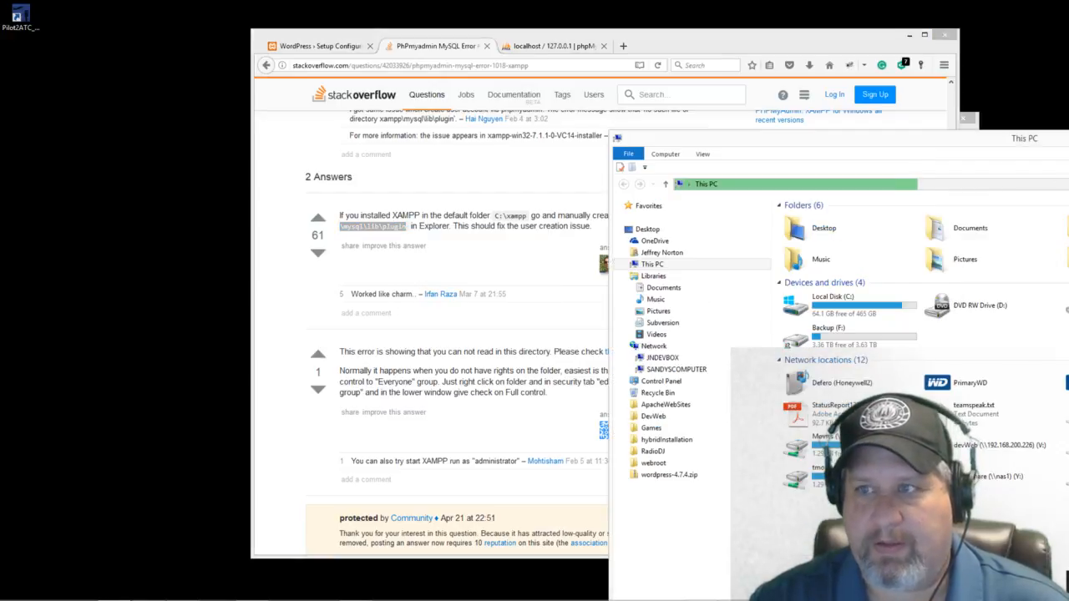
pyautogui.moveTo(1024, 138); pyautogui.dragTo(1068, 138)
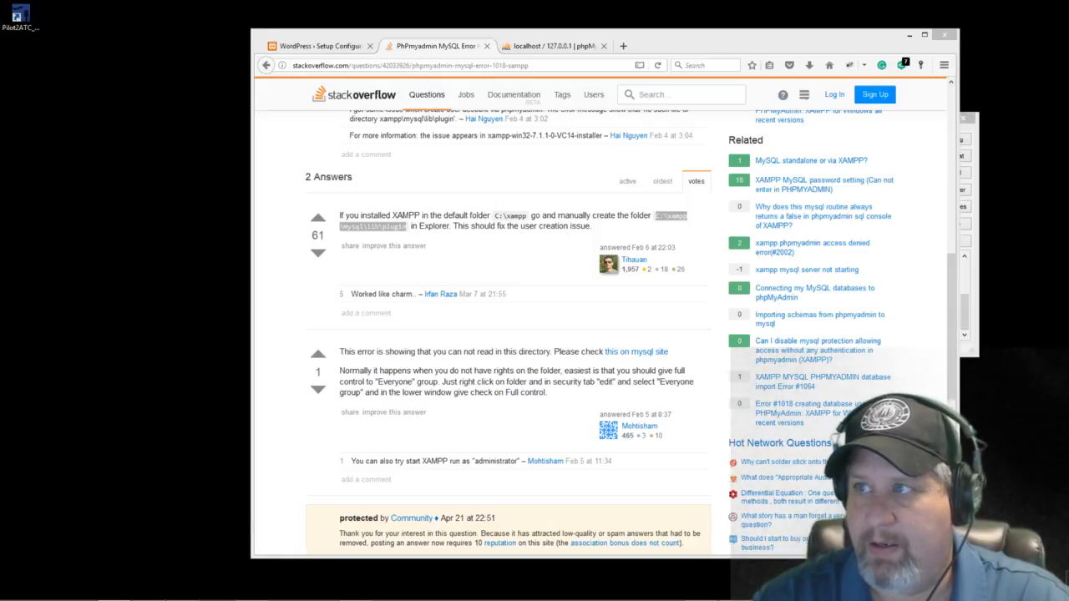
pyautogui.moveTo(1068, 76); pyautogui.dragTo(683, 326)
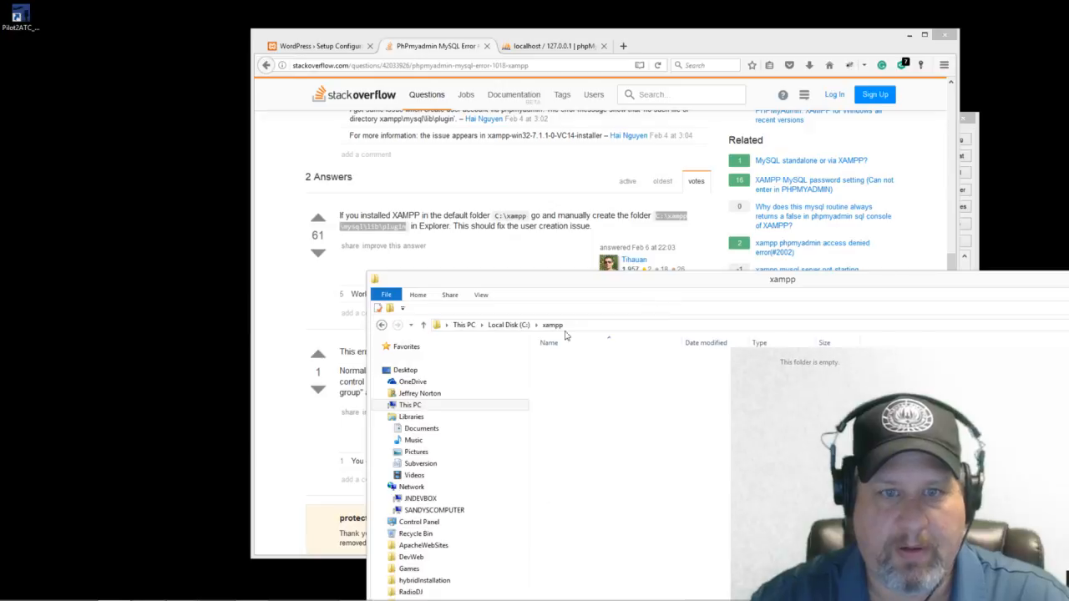
pyautogui.moveTo(606, 287); pyautogui.dragTo(742, 74)
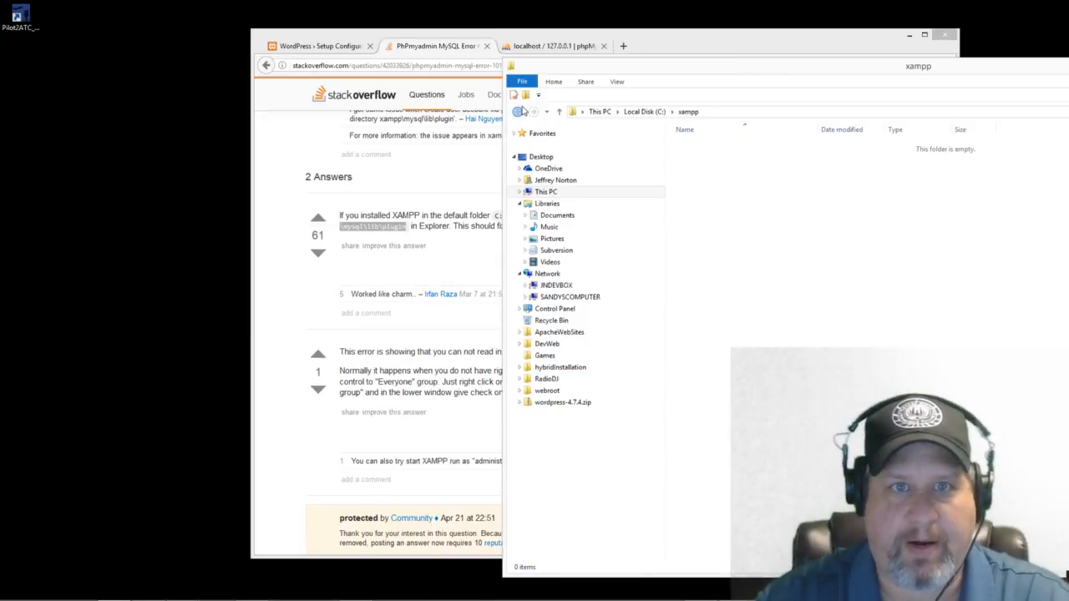
pyautogui.click(517, 112)
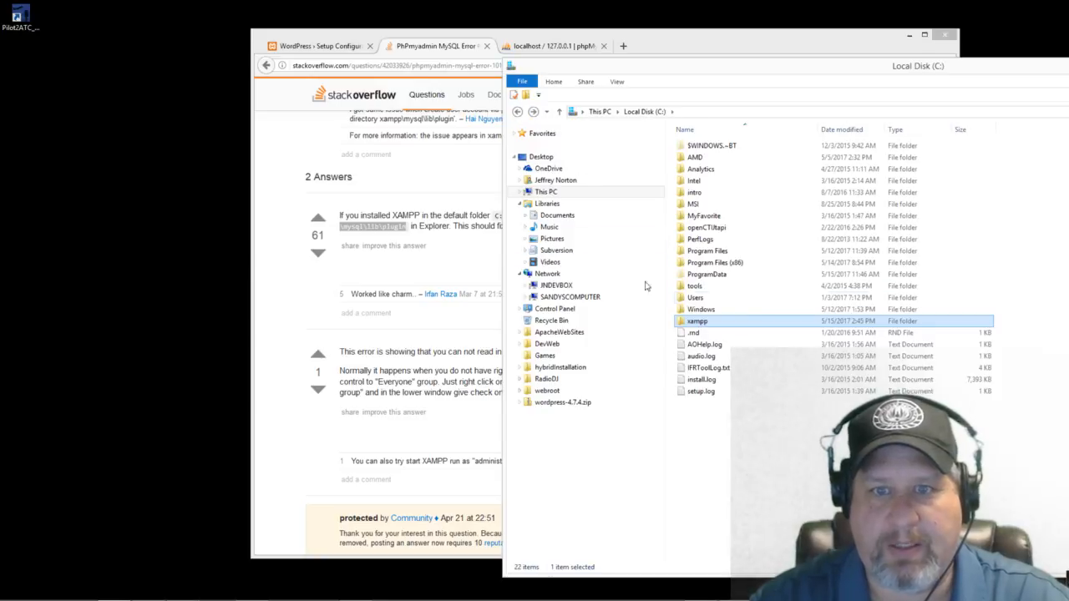
pyautogui.click(516, 113)
pyautogui.moveTo(619, 72); pyautogui.dragTo(1068, 71)
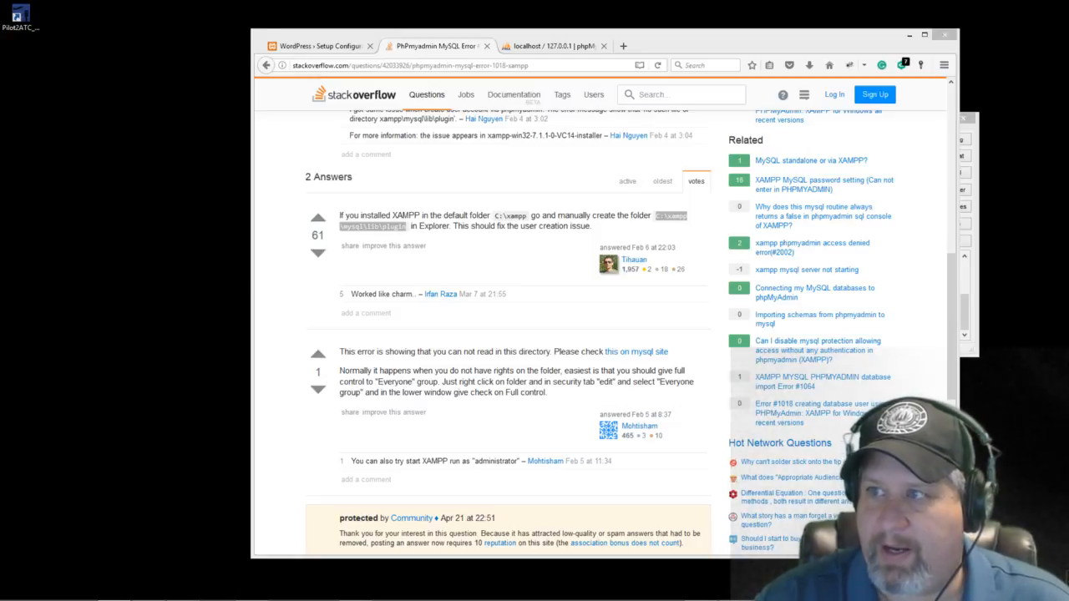
pyautogui.moveTo(1068, 88); pyautogui.dragTo(797, 70)
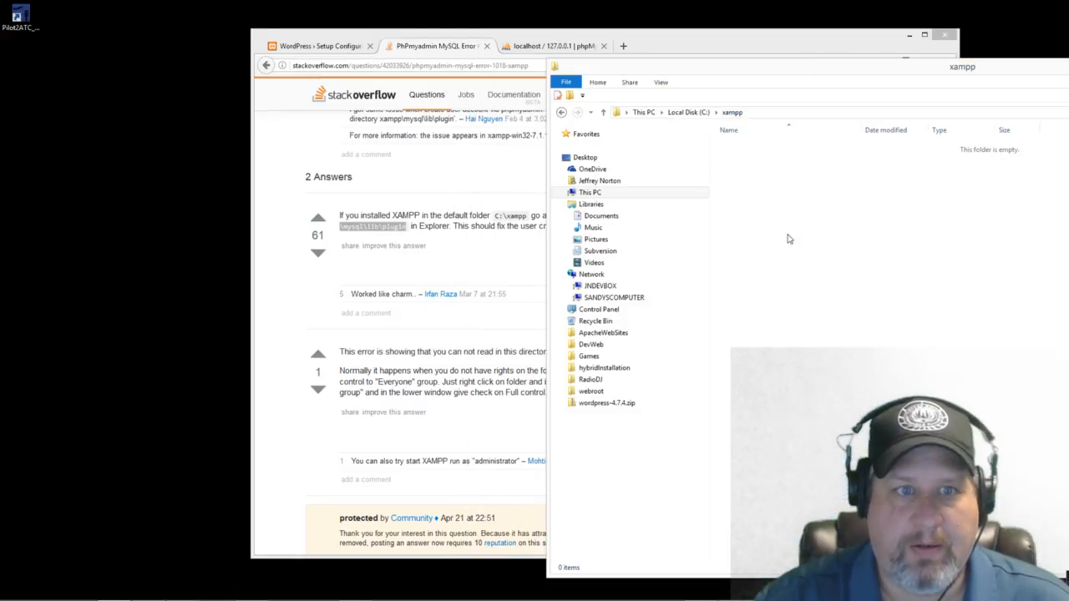
# Step: Create a folder named mysql inside C:\xampp and open it
pyautogui.rightClick(763, 282)
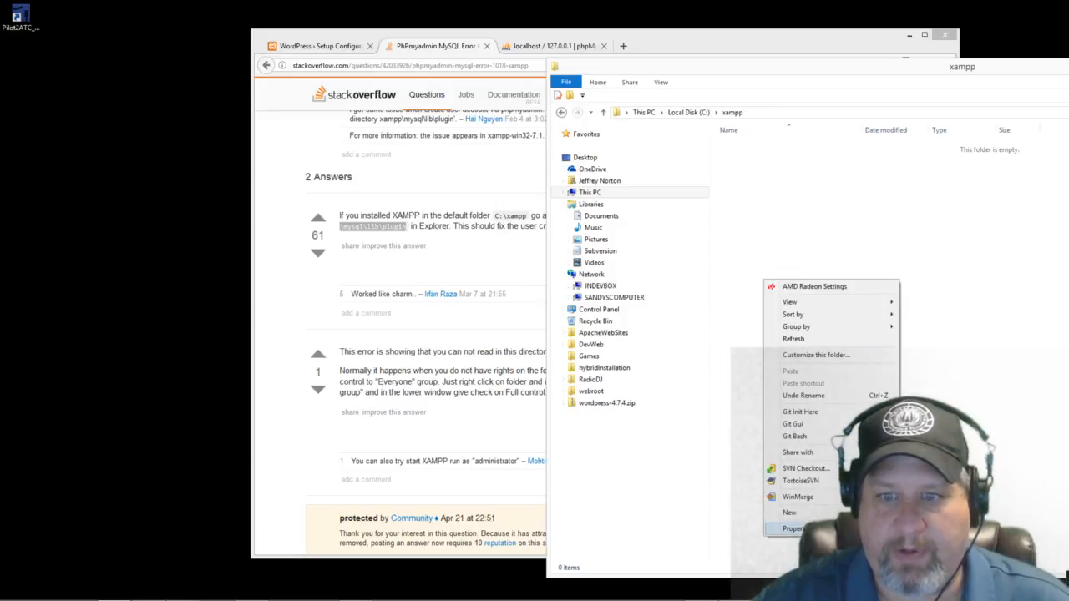
pyautogui.moveTo(822, 515)
pyautogui.click(935, 362)
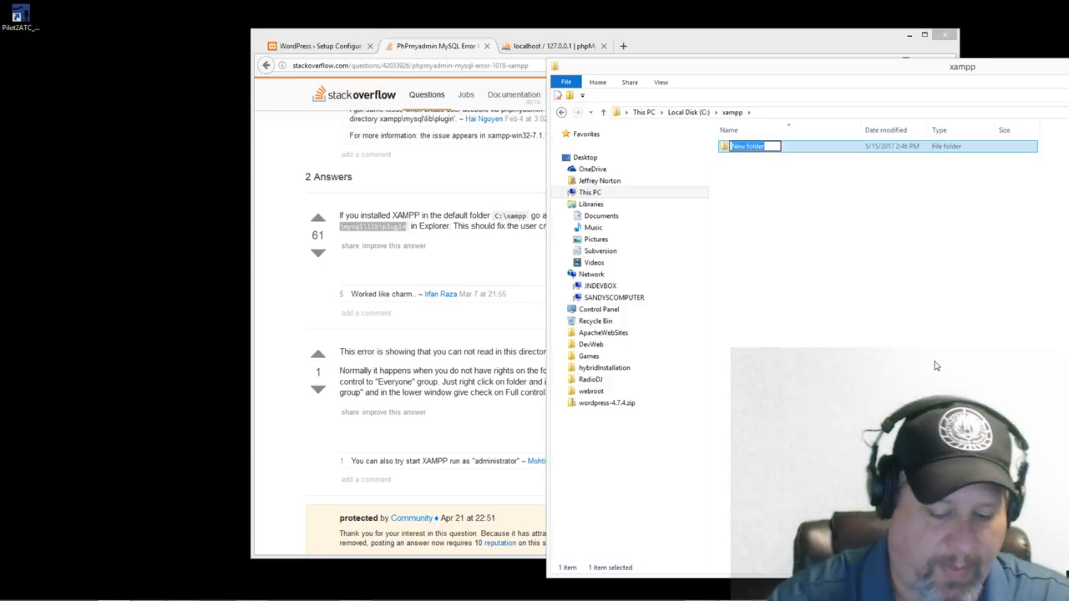
pyautogui.write('mysql')
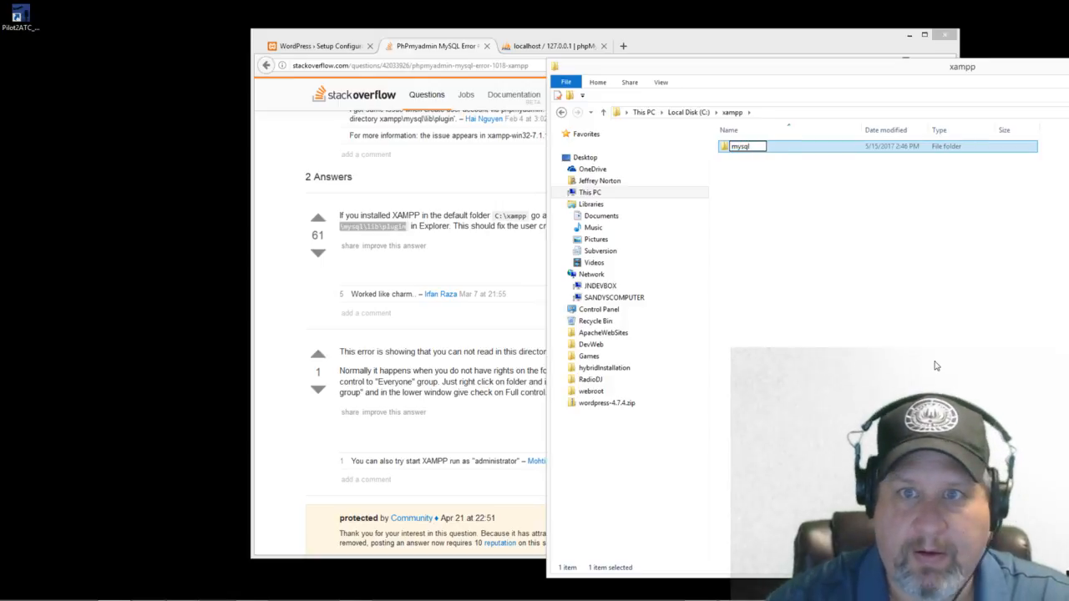
pyautogui.click(935, 366)
pyautogui.doubleClick(747, 146)
# Step: Create a folder named lib inside mysql and open it
pyautogui.rightClick(793, 240)
pyautogui.moveTo(818, 470)
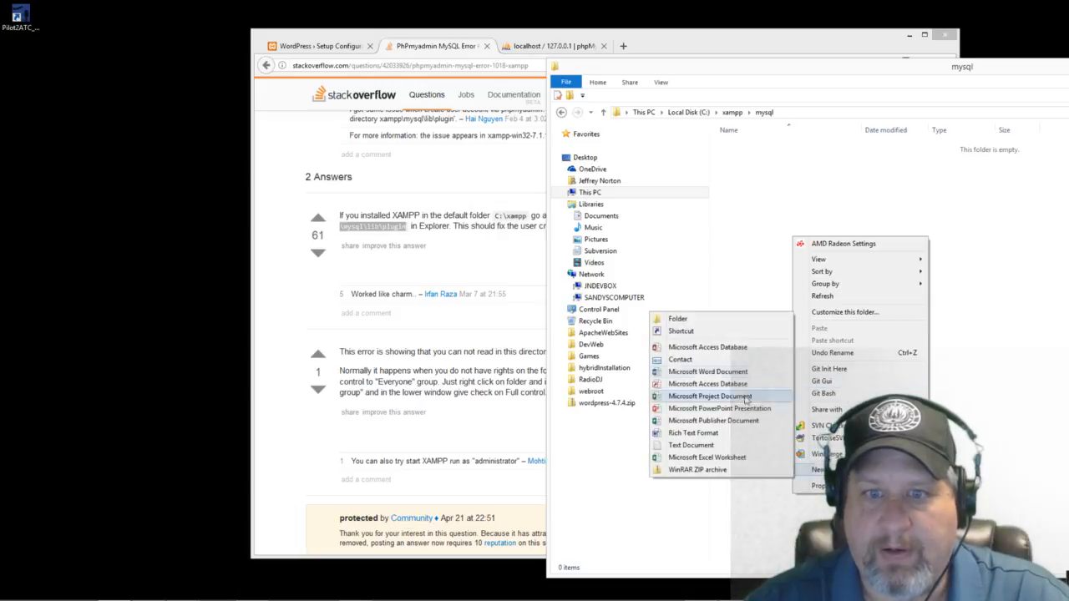
pyautogui.click(678, 319)
pyautogui.write('lib')
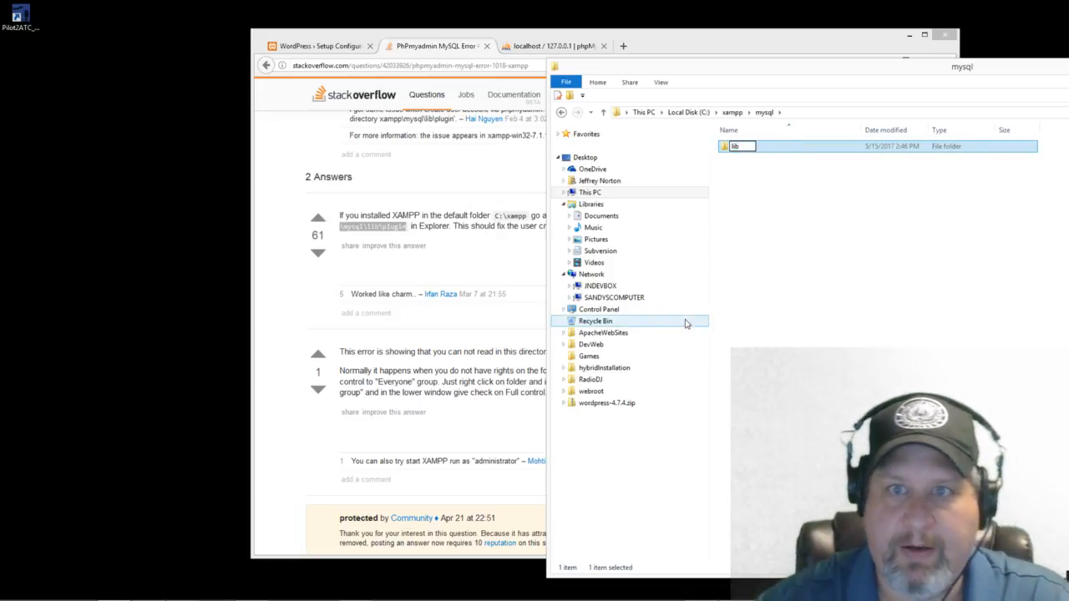
pyautogui.click(868, 334)
pyautogui.doubleClick(734, 147)
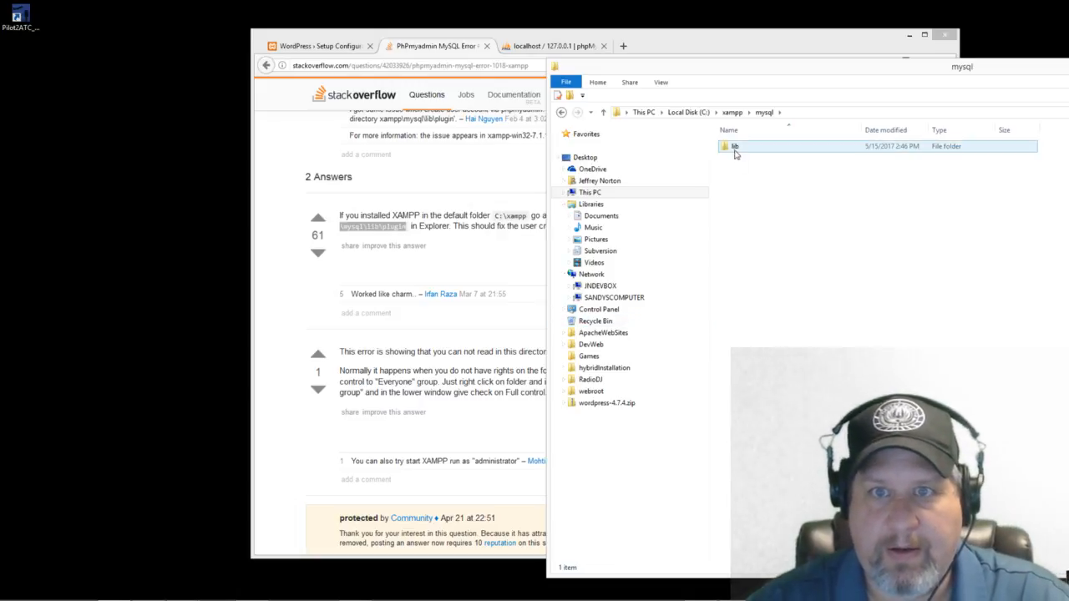
# Step: Create a folder named plugin inside lib, then return to the Stack Overflow answer
pyautogui.rightClick(783, 254)
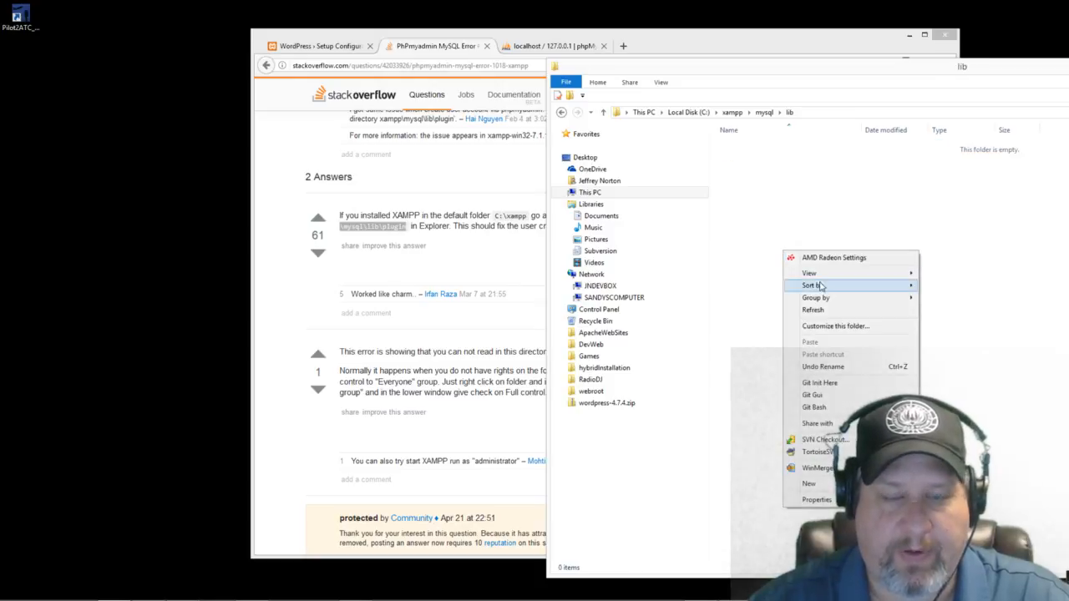
pyautogui.moveTo(808, 483)
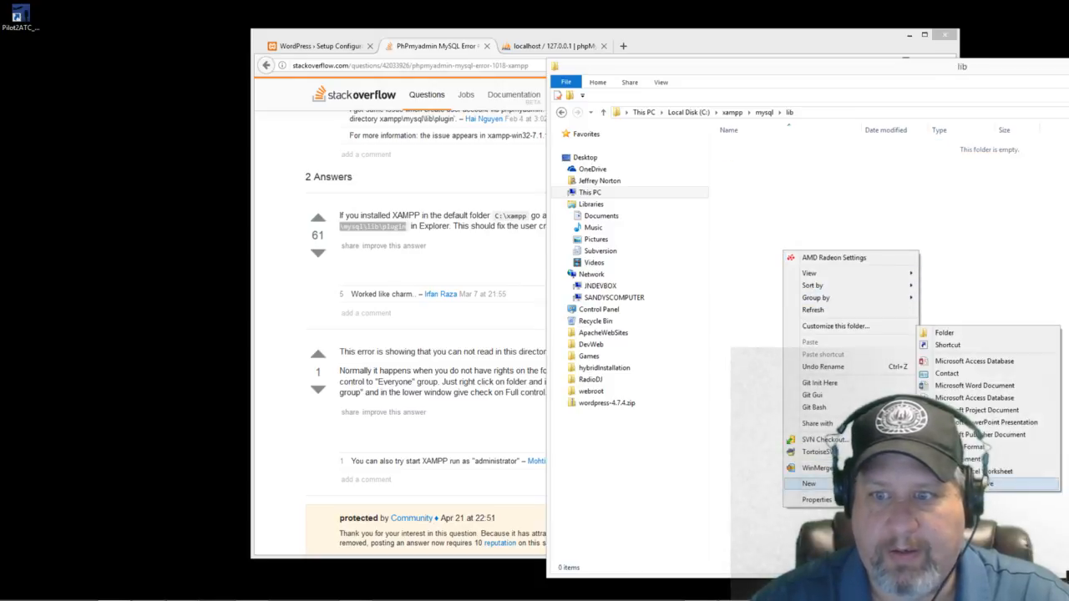
pyautogui.click(935, 334)
pyautogui.write('plugin')
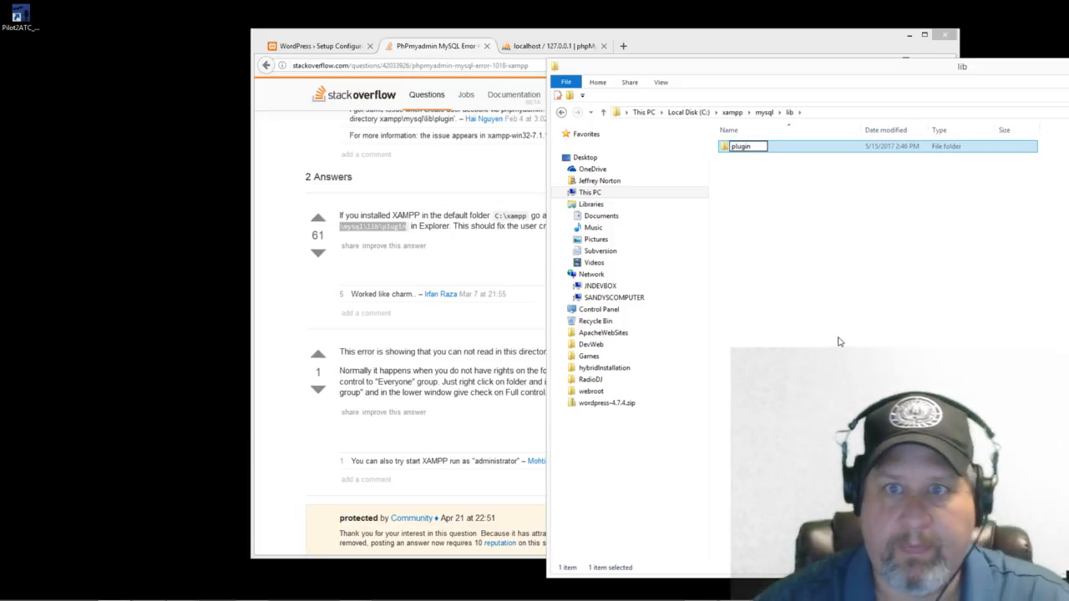
pyautogui.click(839, 341)
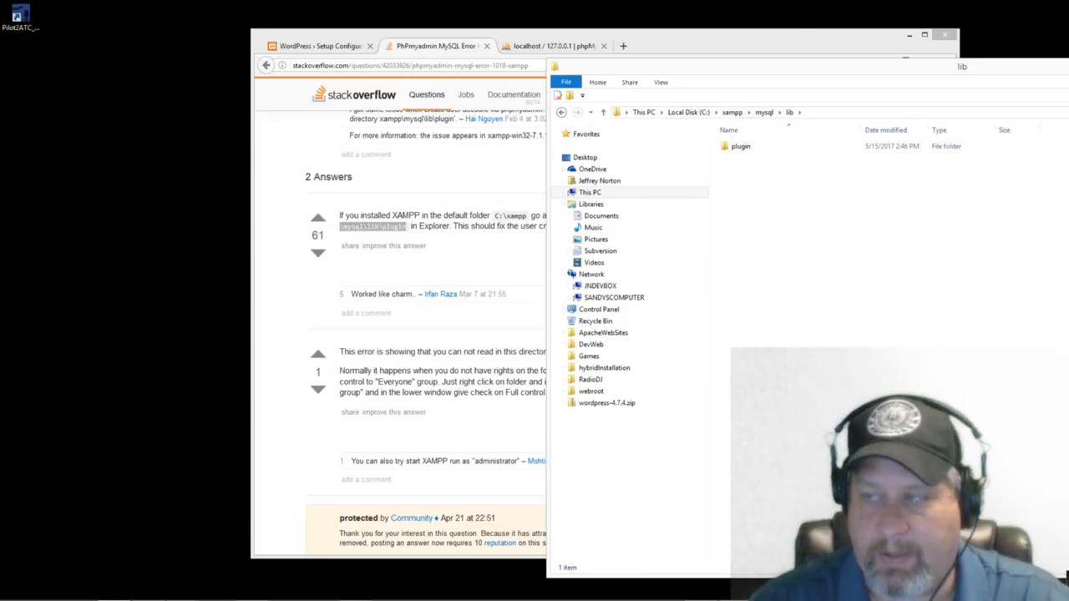
pyautogui.hotkey('alt', 'F4')
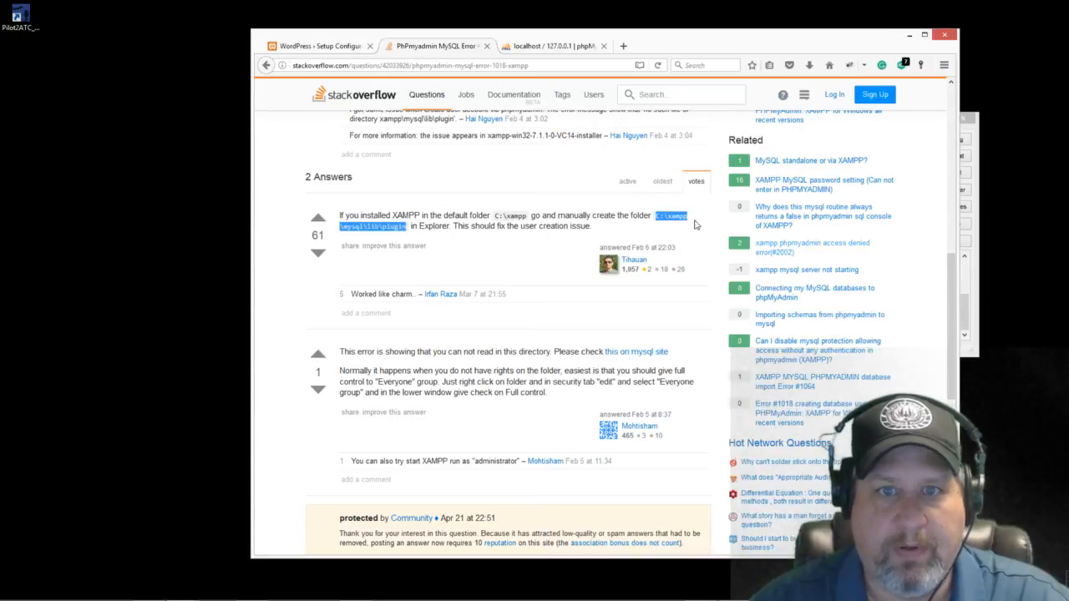
# Step: Run the SHOW PLUGINS password-check query on the phpMyAdmin SQL page
pyautogui.click(658, 144)
pyautogui.click(534, 48)
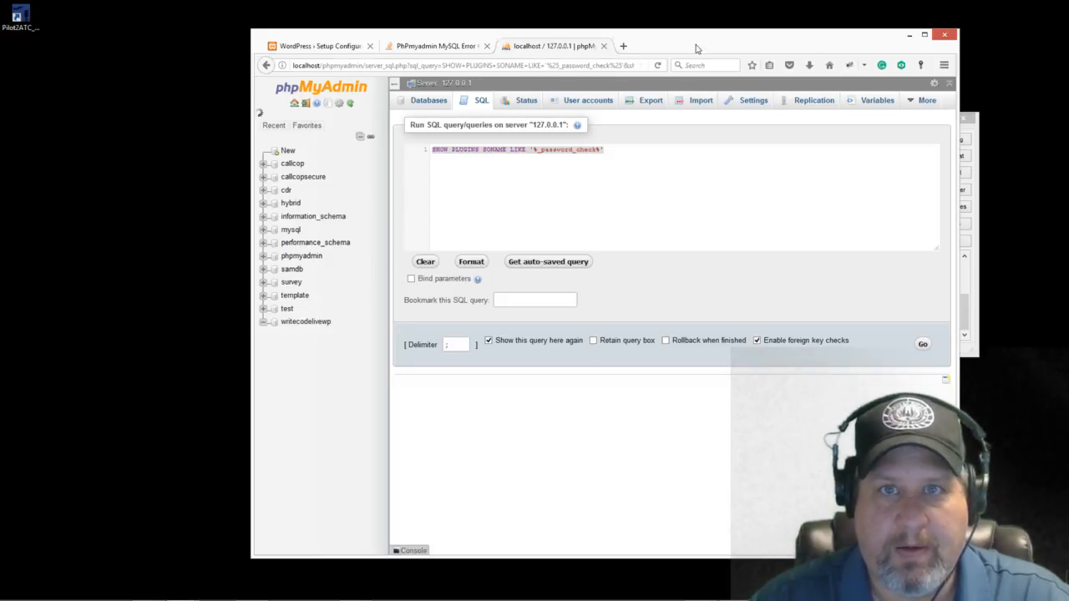
pyautogui.moveTo(668, 43); pyautogui.dragTo(612, 52)
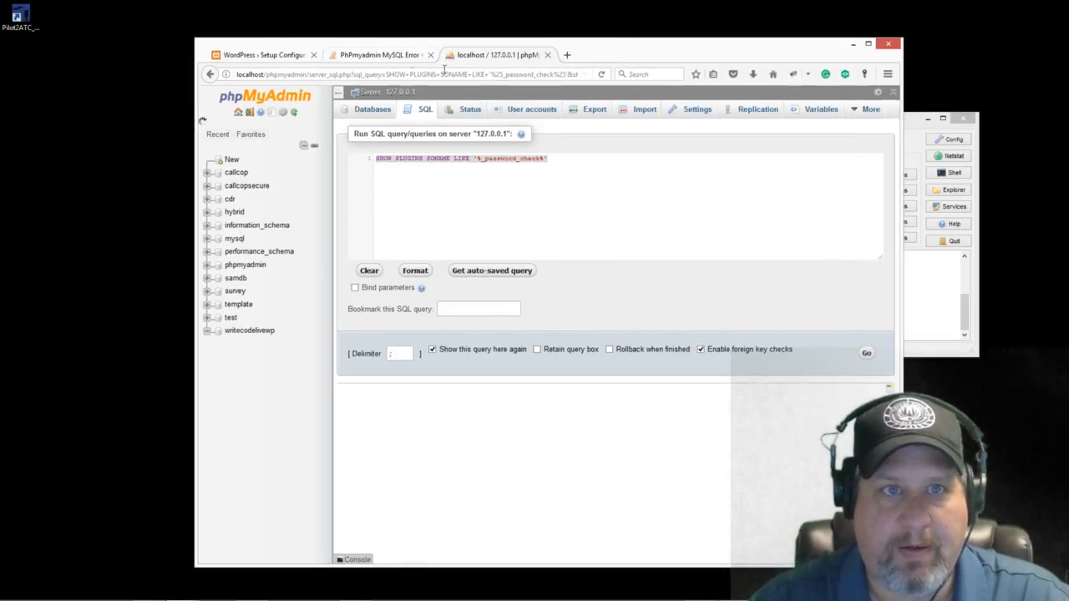
pyautogui.click(392, 60)
pyautogui.click(501, 57)
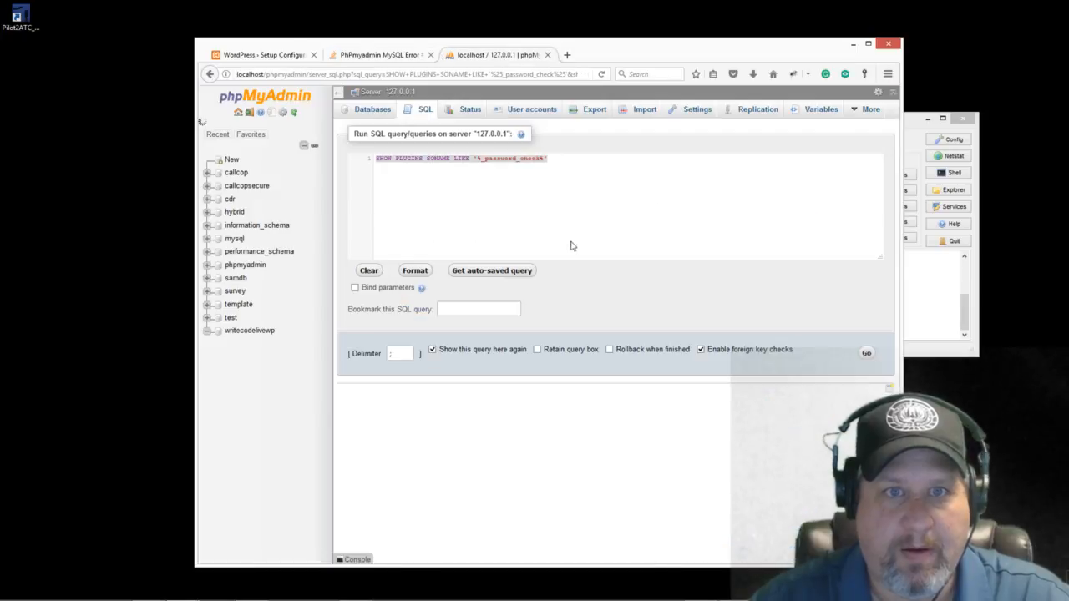
pyautogui.click(865, 354)
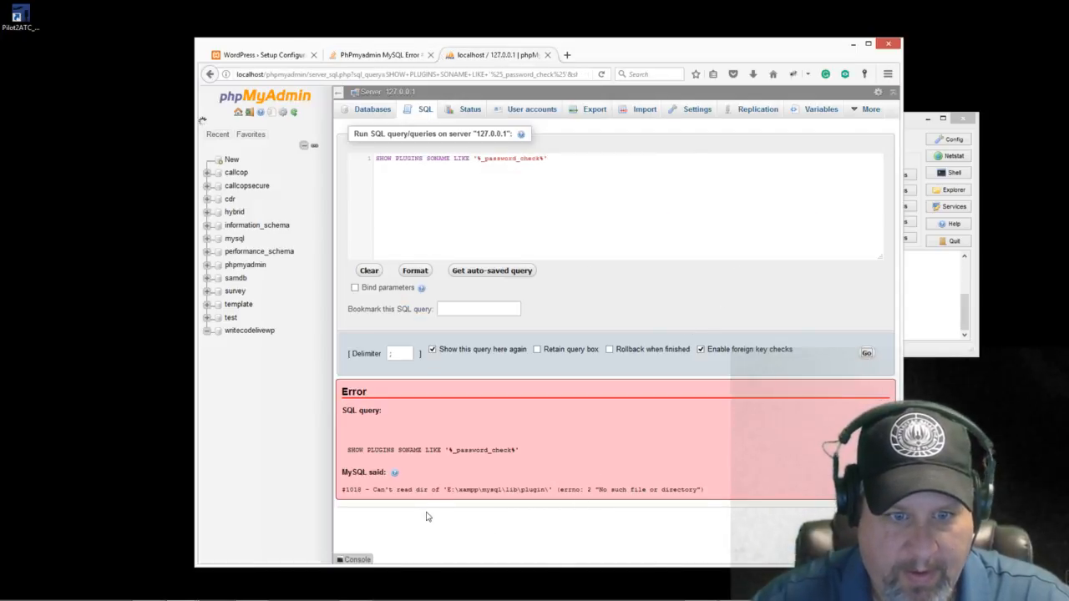
# Step: Copy the missing E:\xampp\mysql\lib\plugin path from the #1018 error and open File Explorer
pyautogui.moveTo(550, 488); pyautogui.dragTo(449, 493)
pyautogui.rightClick(454, 491)
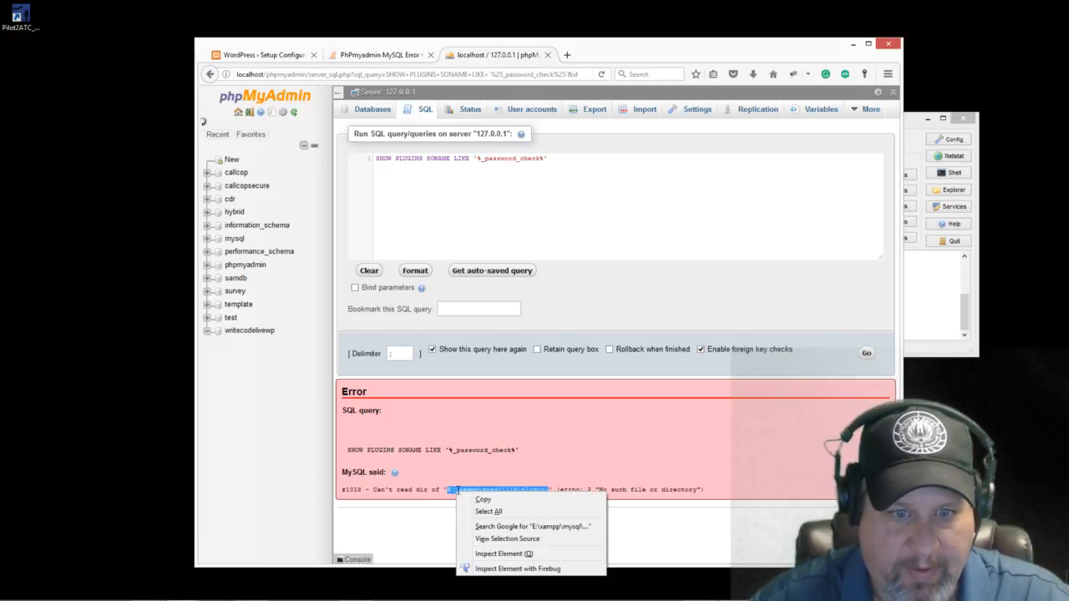
pyautogui.click(491, 499)
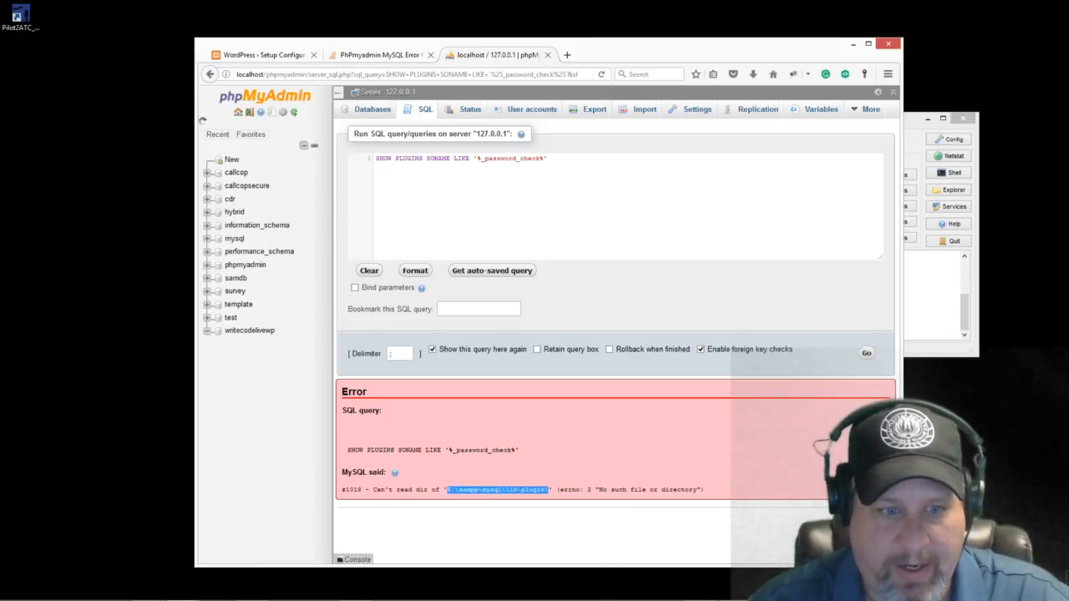
pyautogui.click(114, 597)
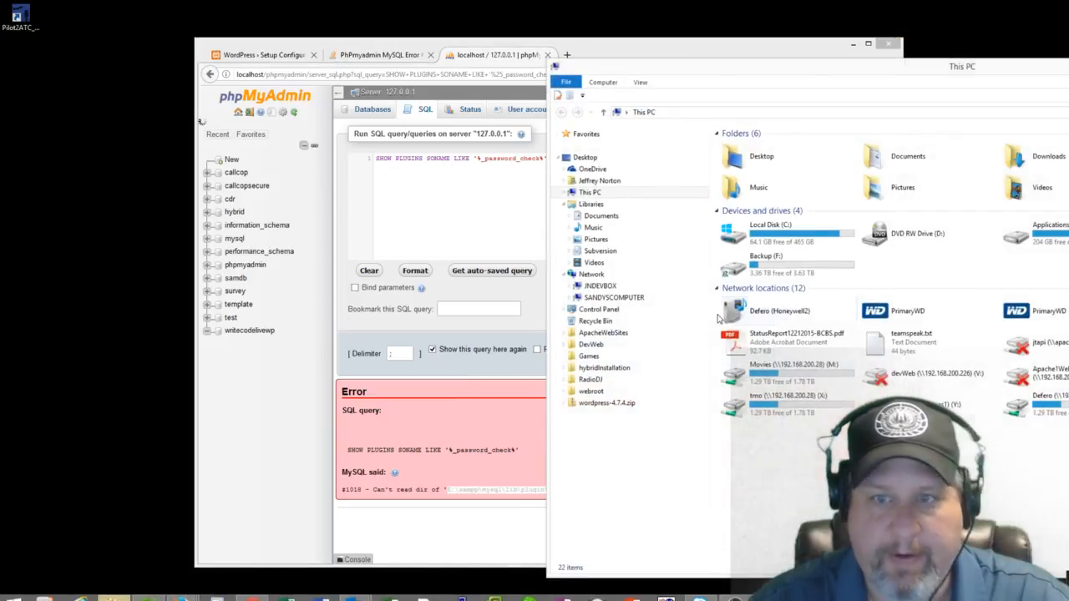
# Step: Go to E:\xampp\mysql and create a new folder there
pyautogui.doubleClick(1041, 243)
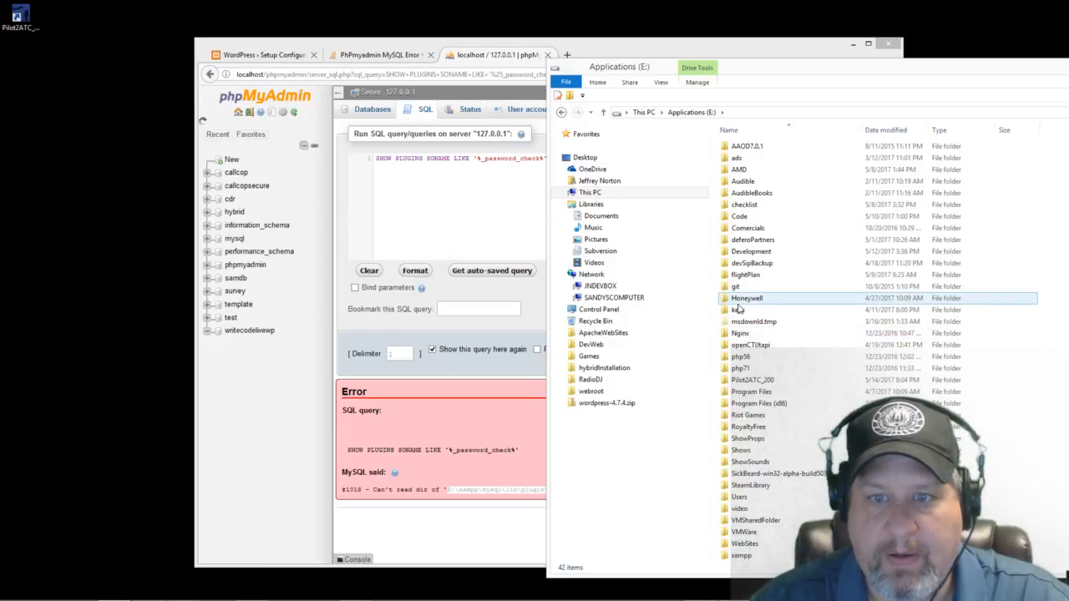
pyautogui.doubleClick(741, 555)
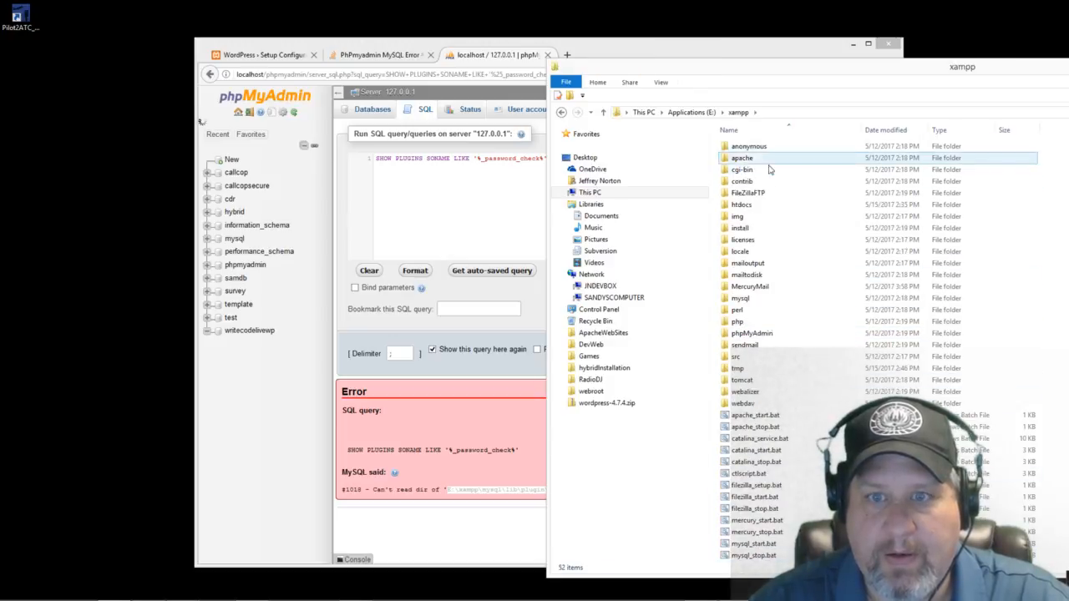
pyautogui.doubleClick(741, 299)
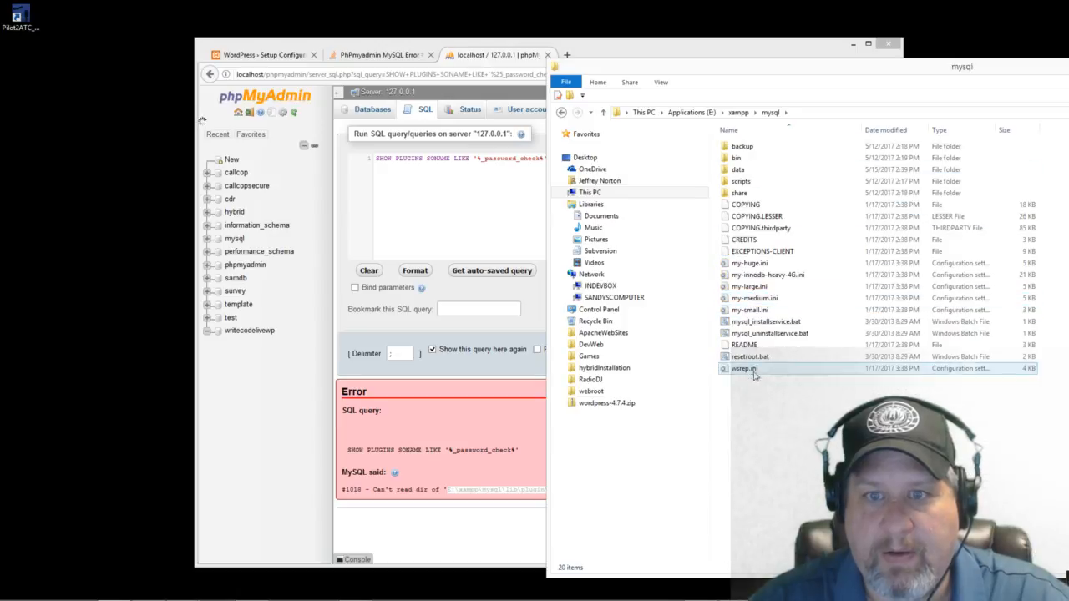
pyautogui.rightClick(747, 409)
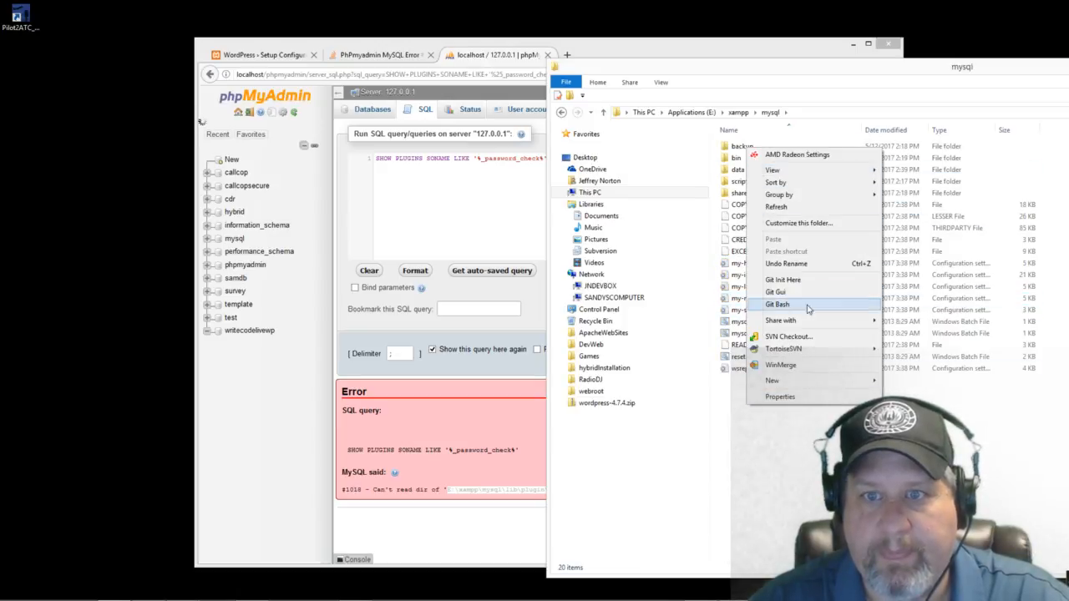
pyautogui.moveTo(827, 383)
pyautogui.click(906, 380)
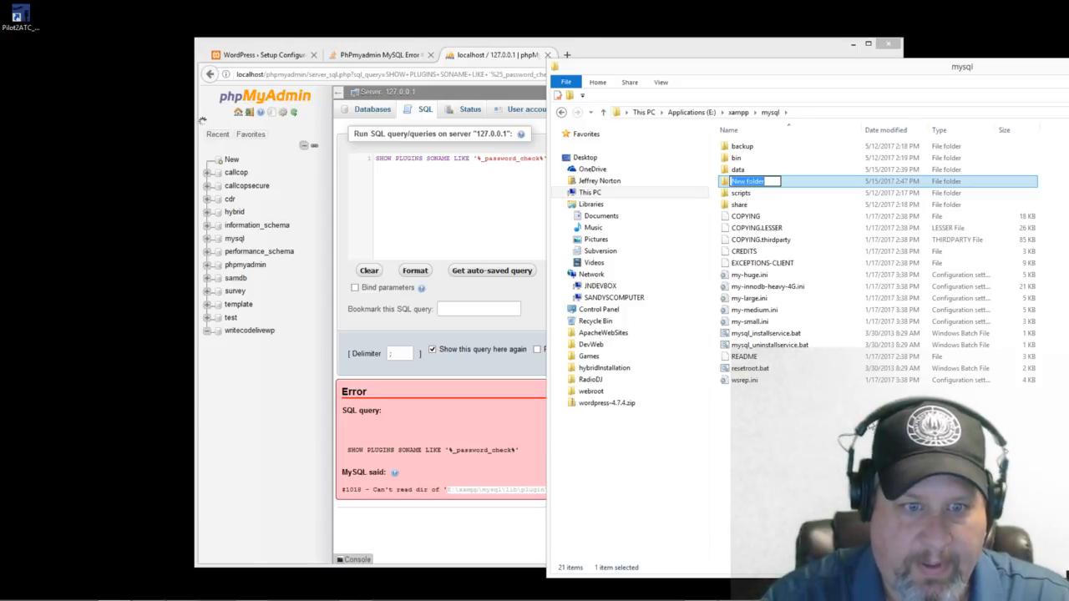
# Step: Rename the new folder to lib and open it
pyautogui.moveTo(780, 71); pyautogui.dragTo(979, 91)
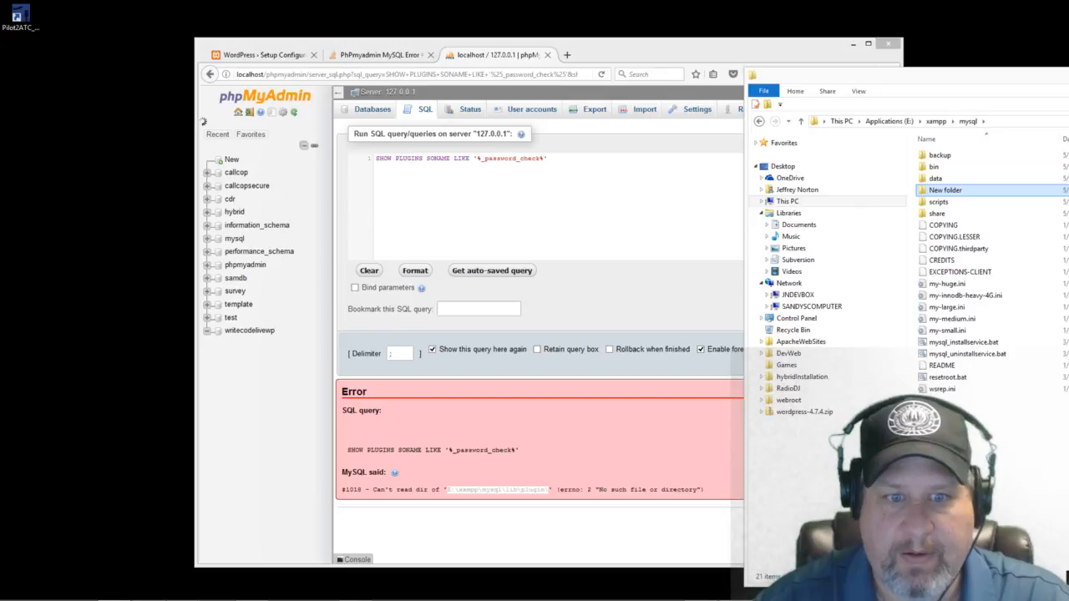
pyautogui.rightClick(958, 191)
pyautogui.click(973, 556)
pyautogui.write('lib')
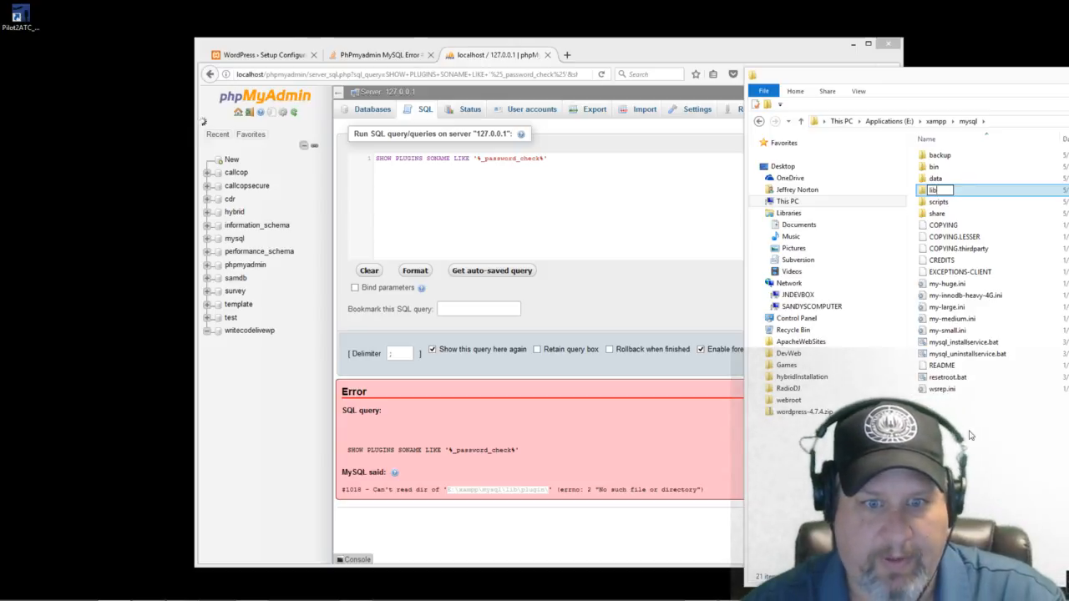
pyautogui.press('Return')
pyautogui.doubleClick(932, 191)
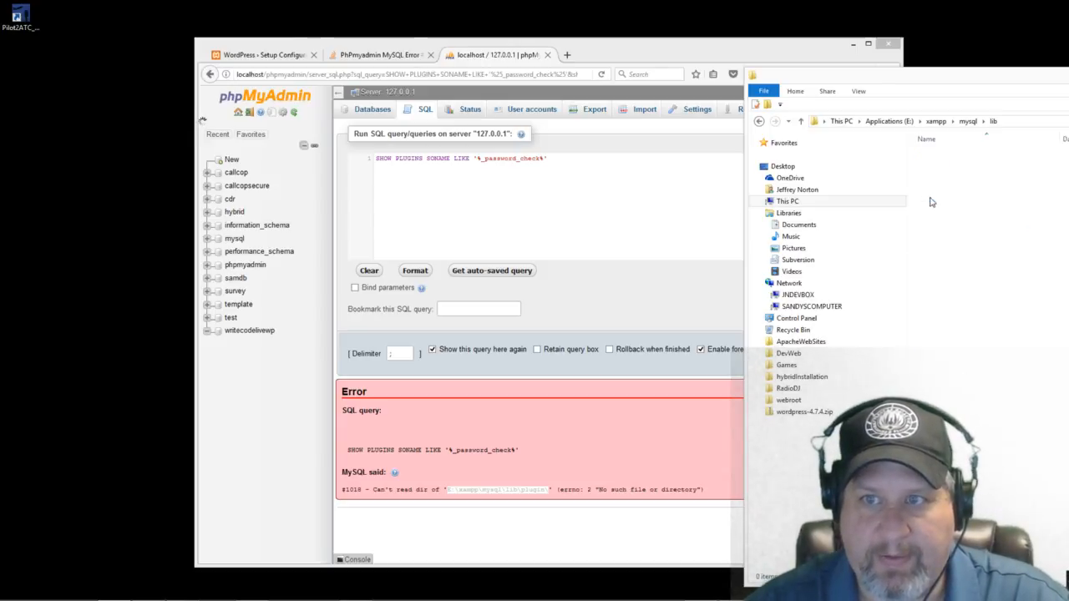
# Step: Create a plugin folder inside lib and close File Explorer
pyautogui.rightClick(947, 294)
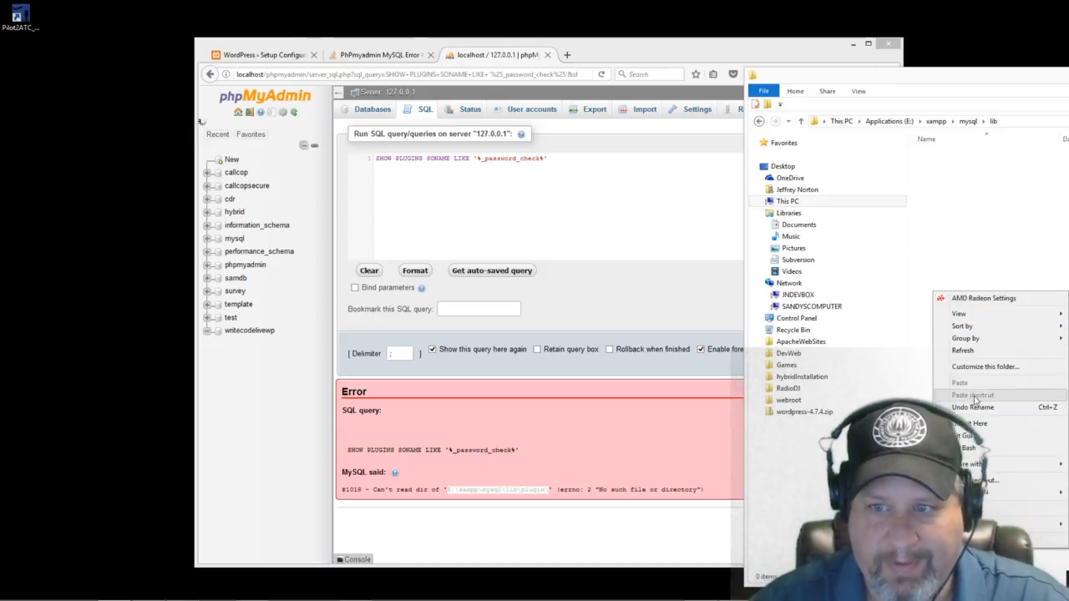
pyautogui.moveTo(994, 523)
pyautogui.click(843, 379)
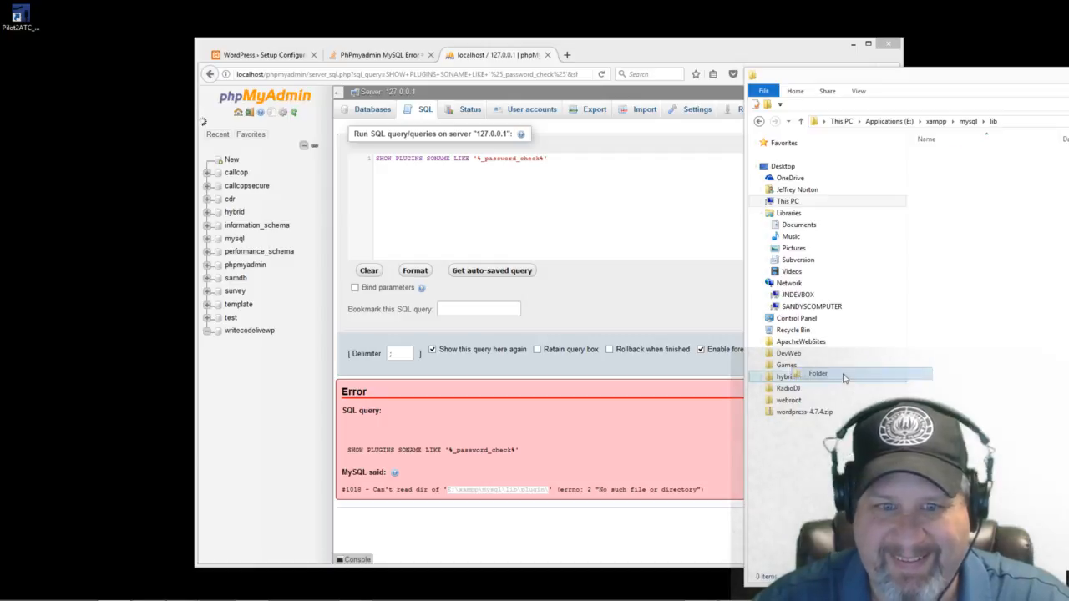
pyautogui.write('plugin')
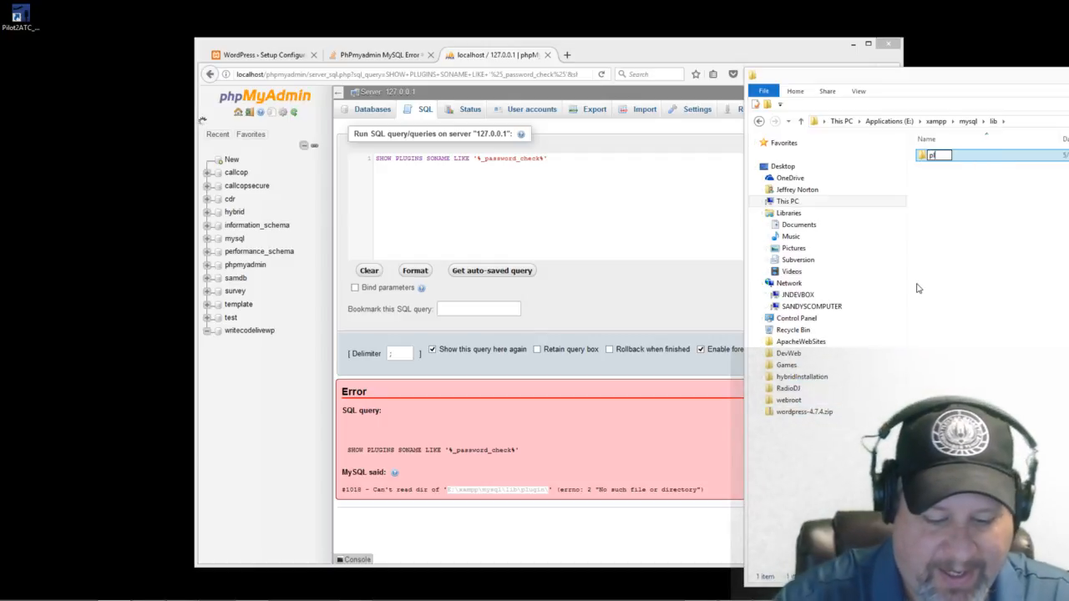
pyautogui.click(948, 302)
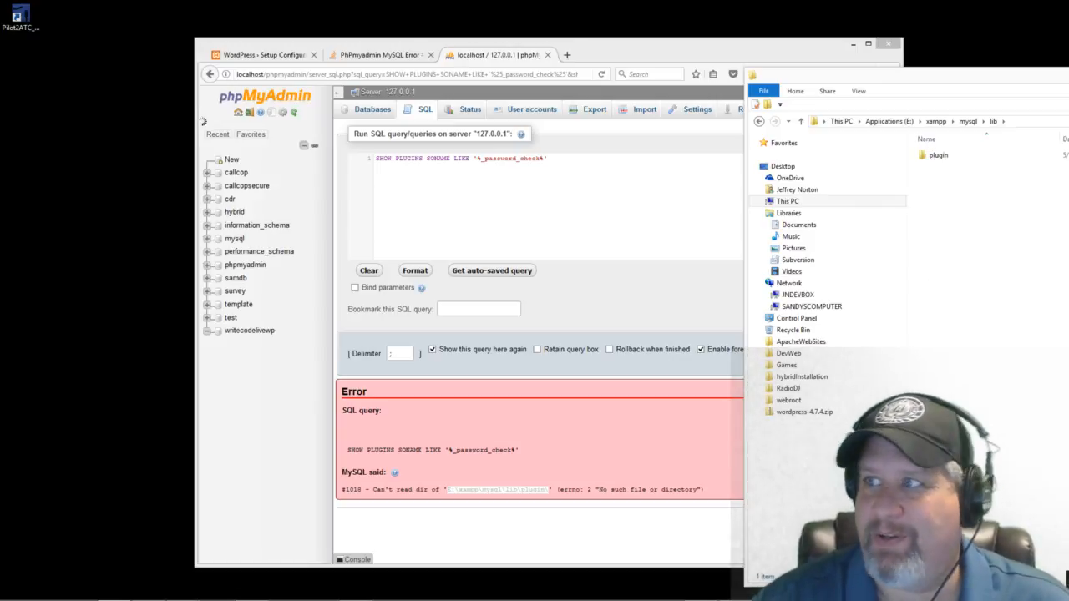
pyautogui.click(1068, 74)
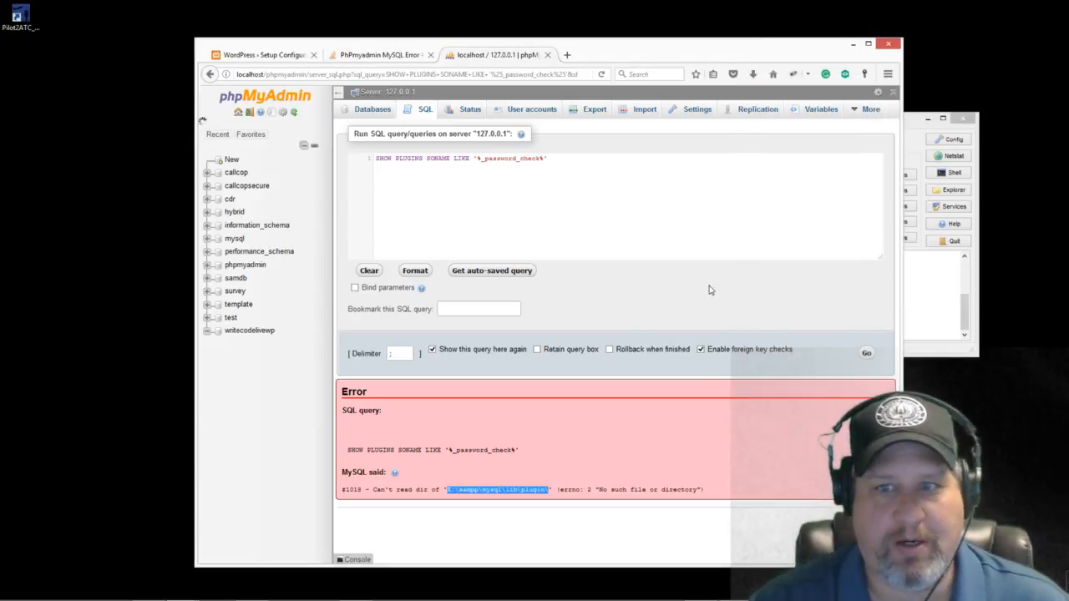
# Step: Rerun the plugin query error-free, then show writecodelivewp's Privileges tab with its root accounts
pyautogui.click(867, 354)
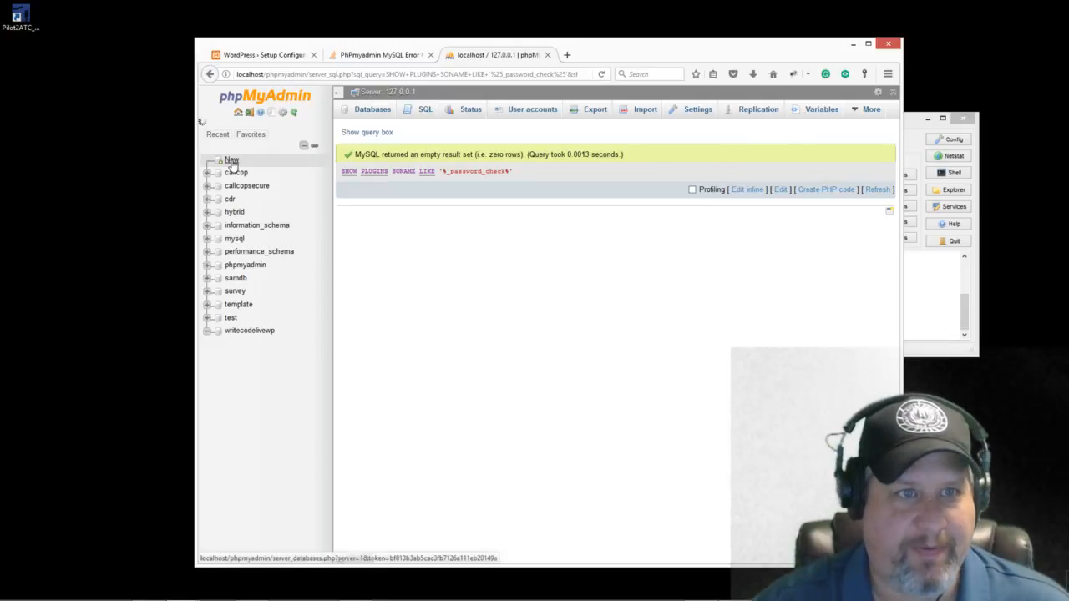
pyautogui.click(257, 331)
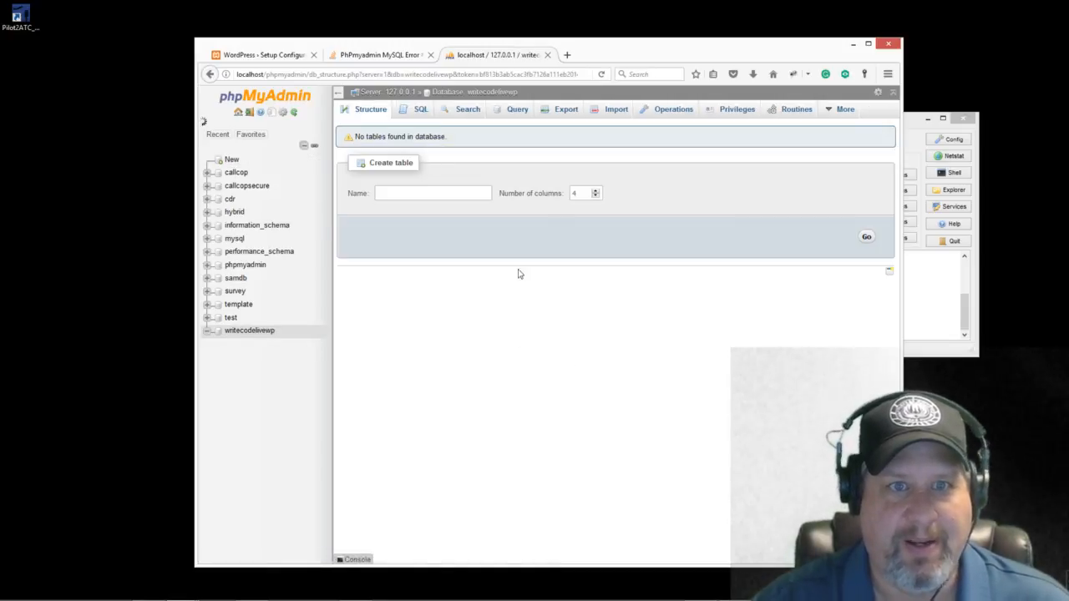
pyautogui.click(728, 111)
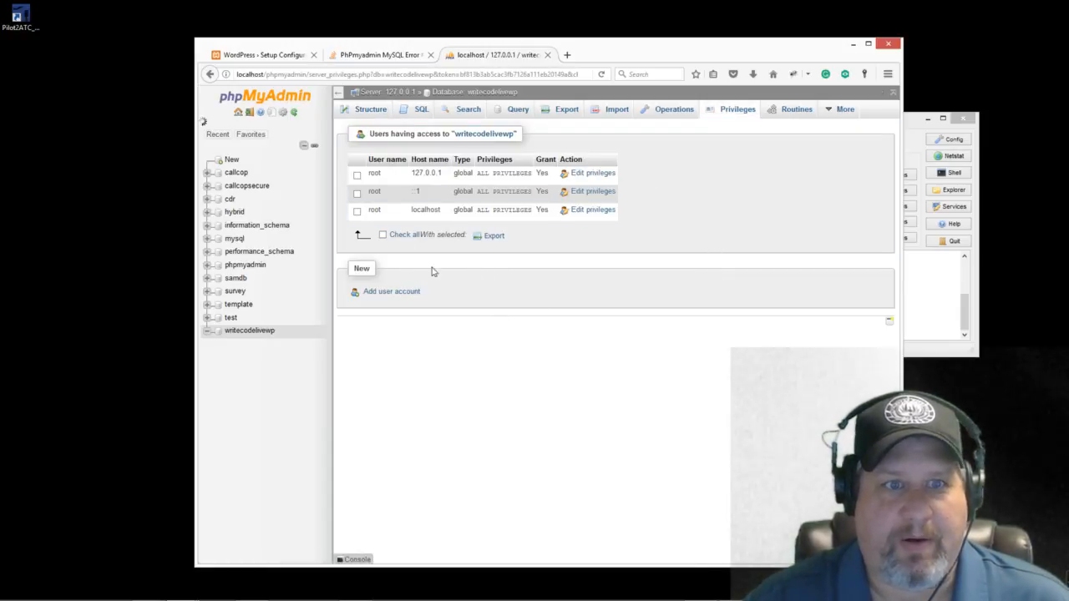
# Step: Add user writeCodeLiveUser on host localhost with a password and all privileges on writecodelivewp
pyautogui.click(393, 293)
pyautogui.click(539, 209)
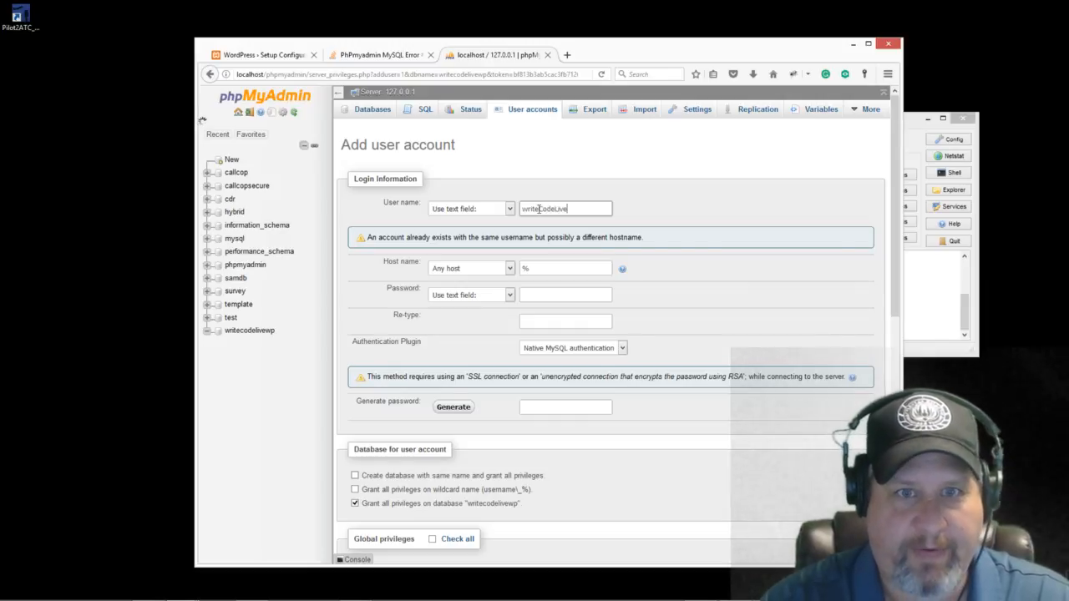
pyautogui.press('Tab')
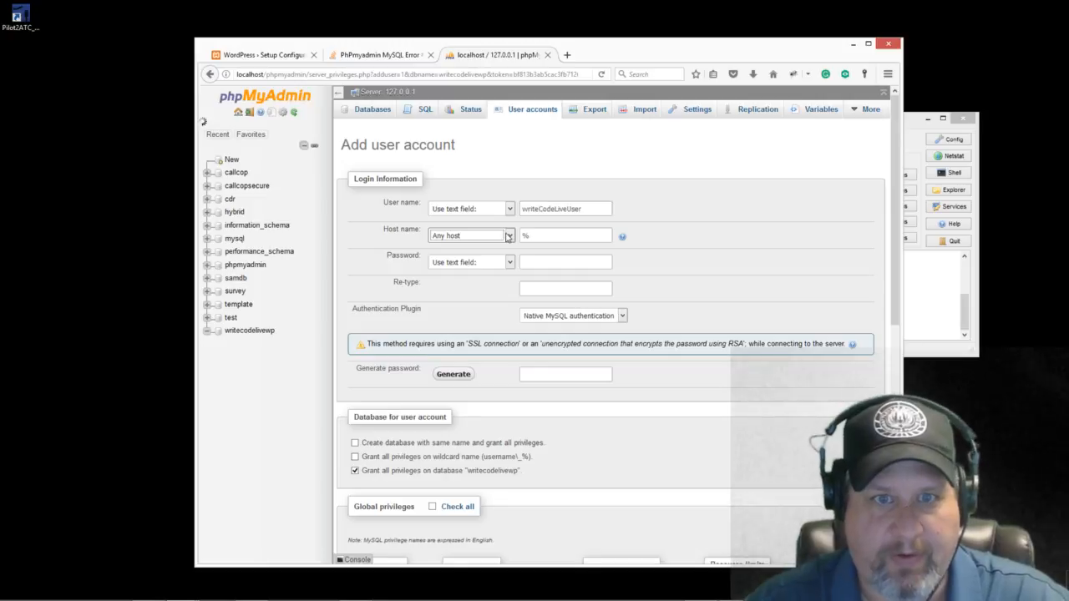
pyautogui.click(510, 236)
pyautogui.click(503, 252)
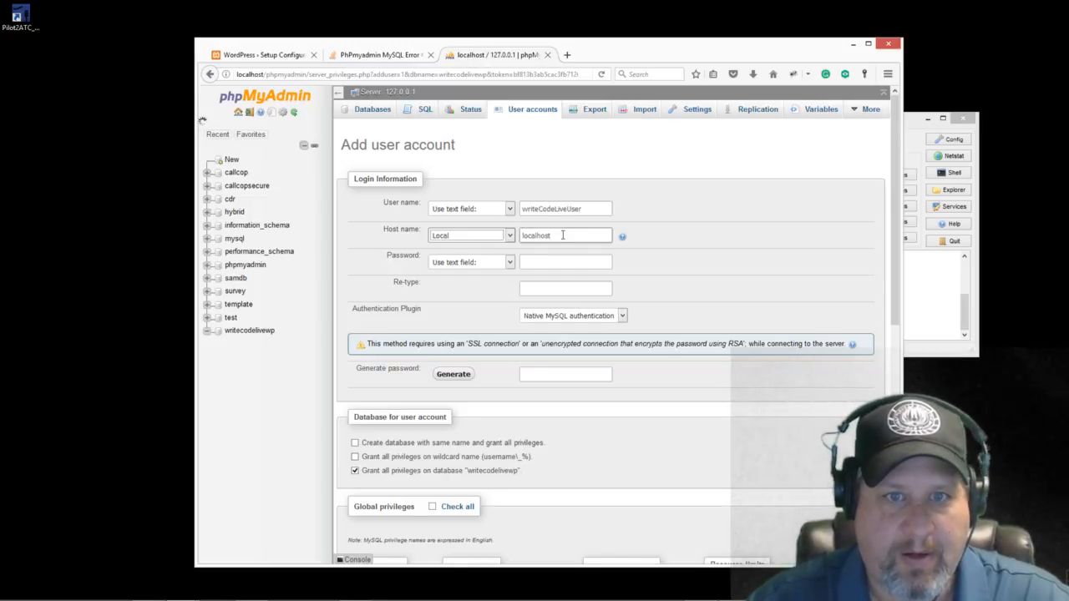
pyautogui.click(551, 267)
pyautogui.click(551, 267)
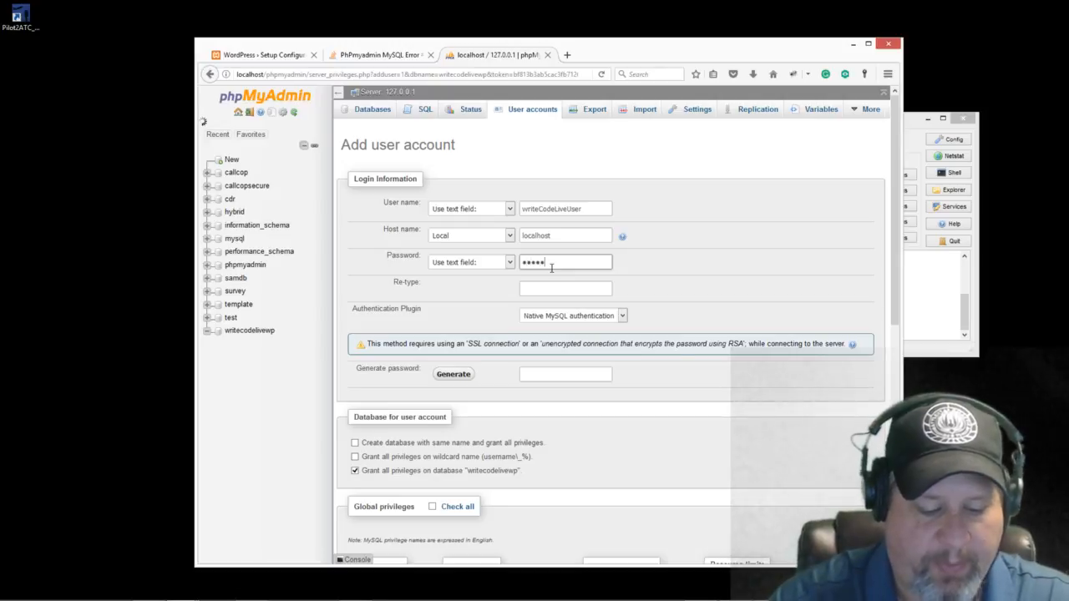
pyautogui.press('Tab')
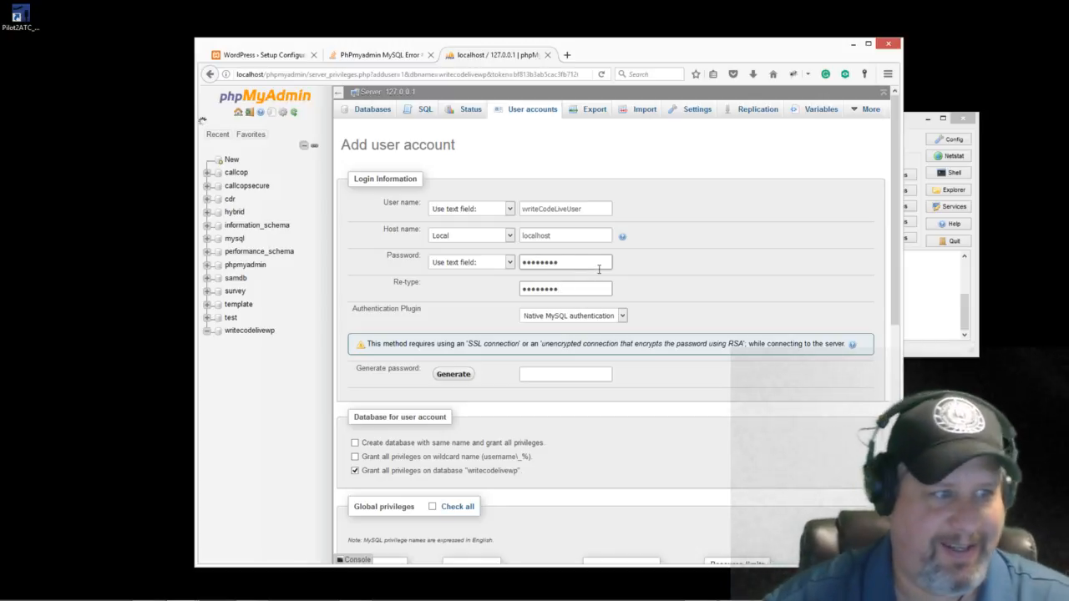
pyautogui.scroll(-3, 652, 309)
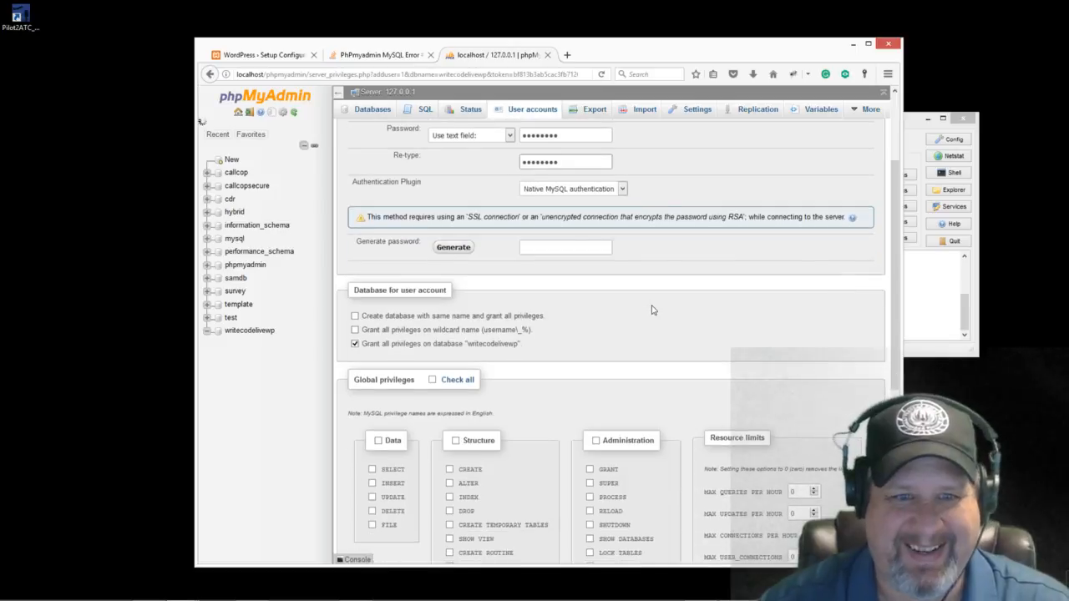
pyautogui.scroll(-8, 652, 310)
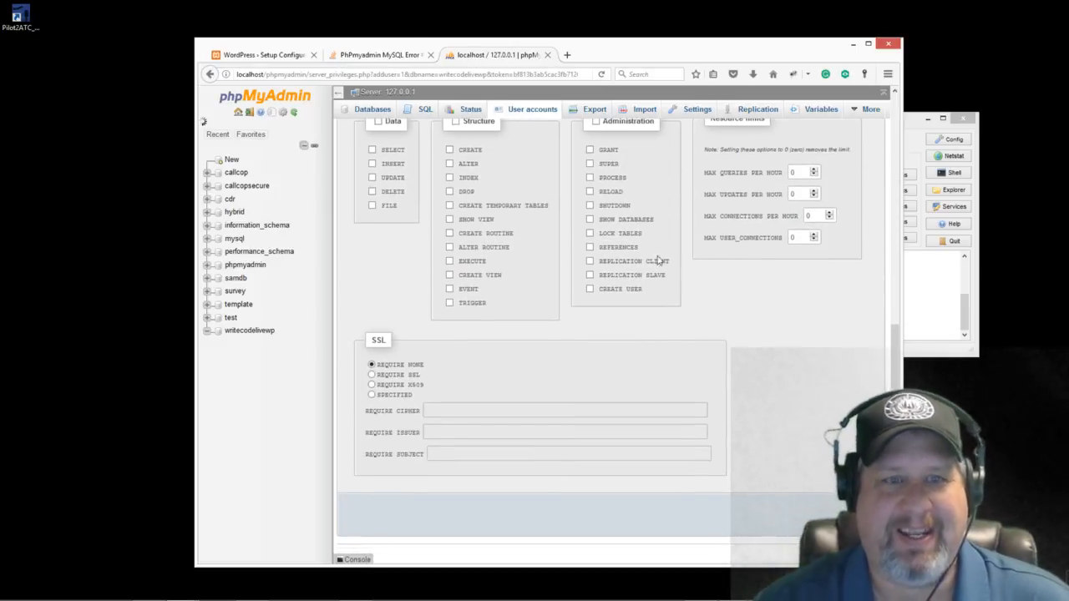
pyautogui.scroll(5, 676, 263)
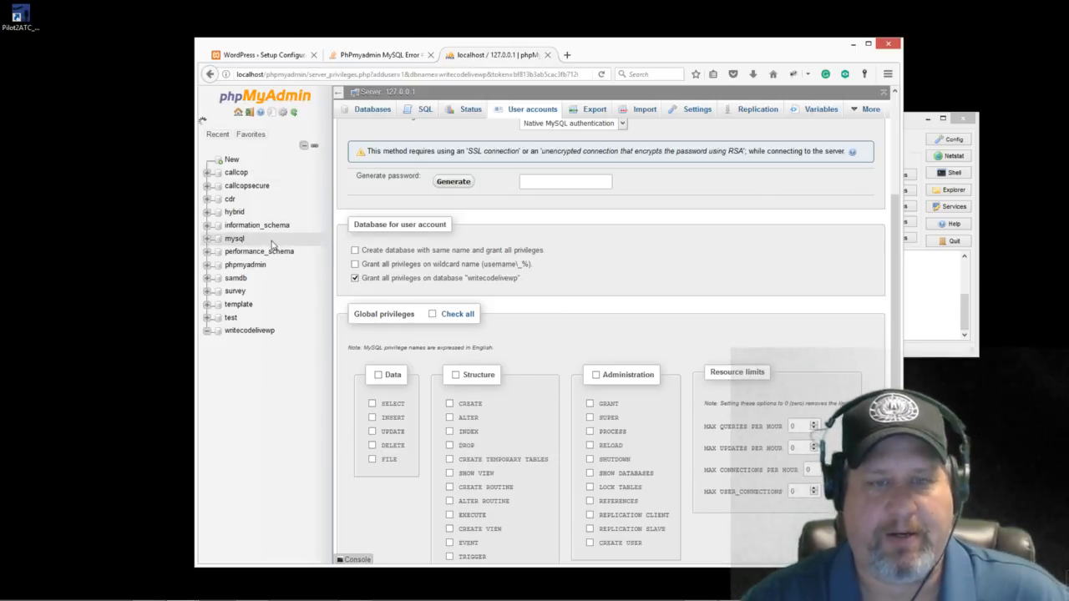
pyautogui.scroll(-3, 603, 338)
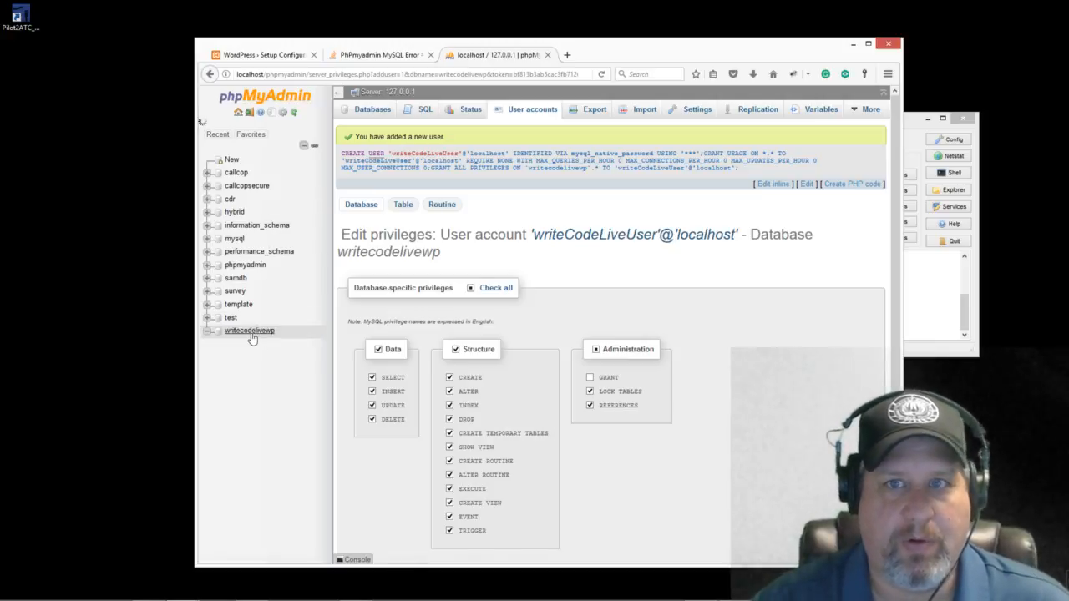
# Step: Open writeCodeLiveUser's privileges from User accounts and view its Database-specific privileges
pyautogui.click(531, 109)
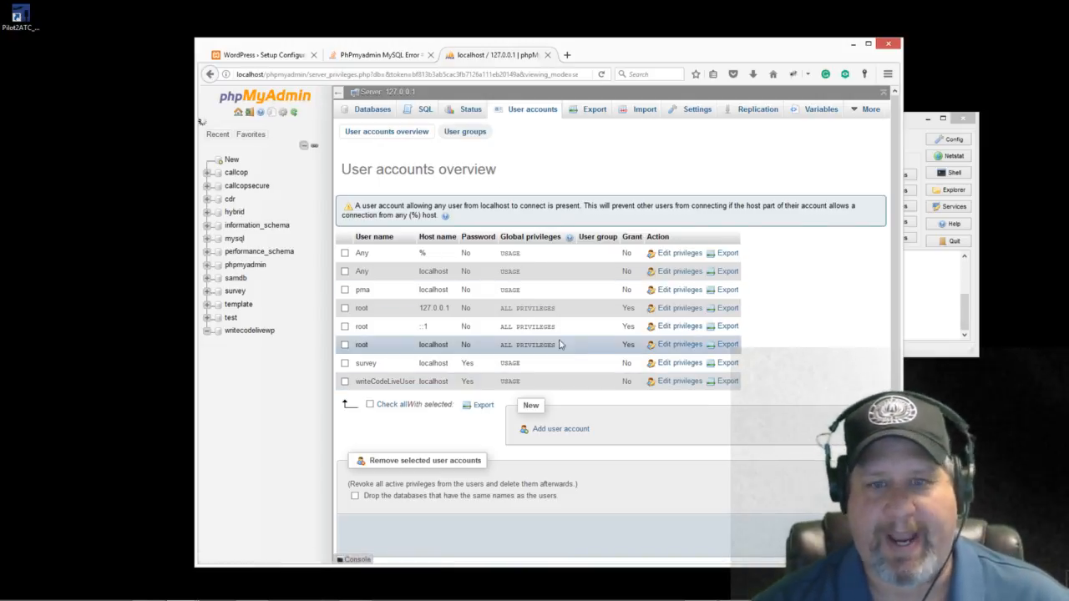
pyautogui.click(676, 385)
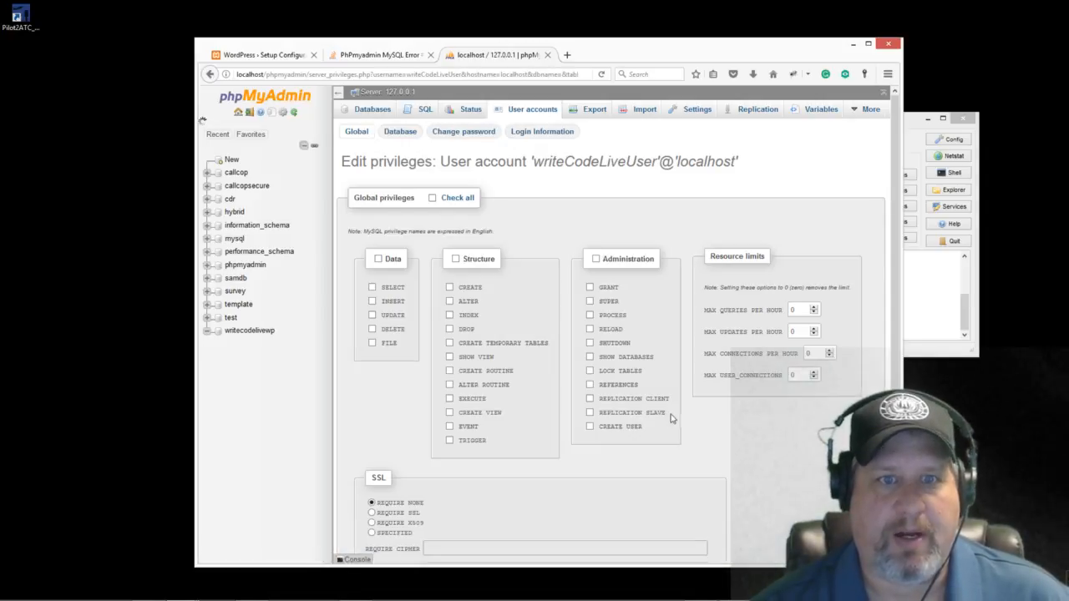
pyautogui.scroll(-1, 728, 412)
pyautogui.scroll(1, 729, 410)
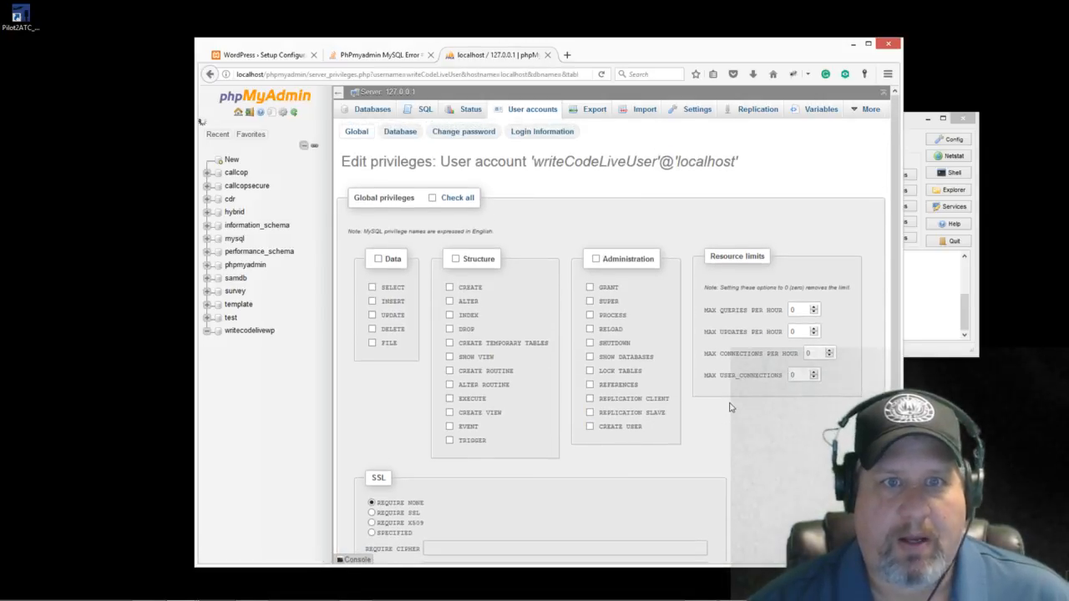
pyautogui.click(400, 133)
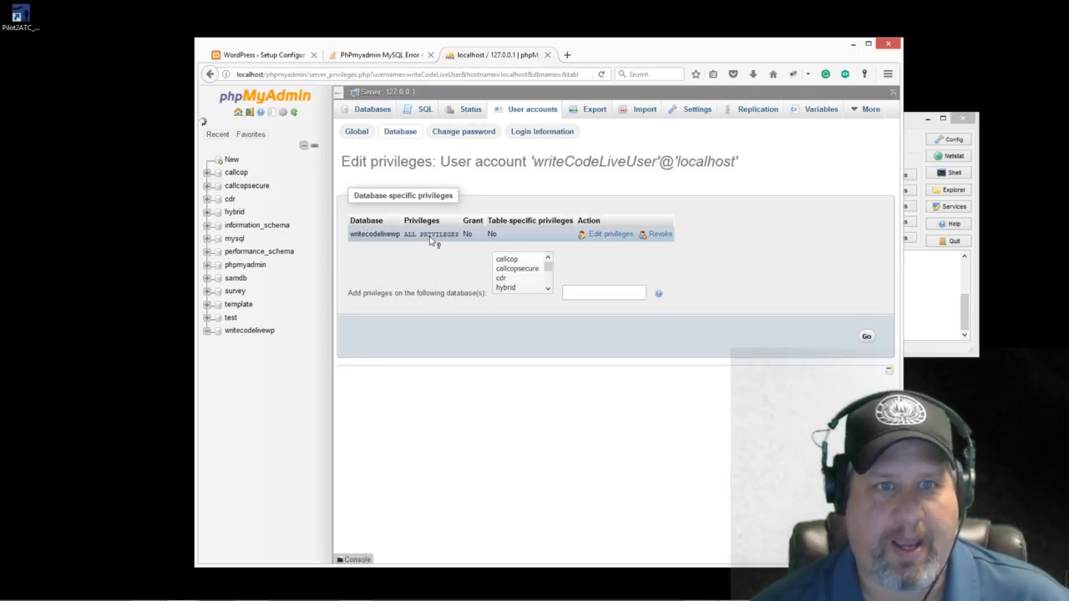
# Step: Edit writeCodeLiveUser's privileges on the writecodelivewp database row
pyautogui.click(594, 237)
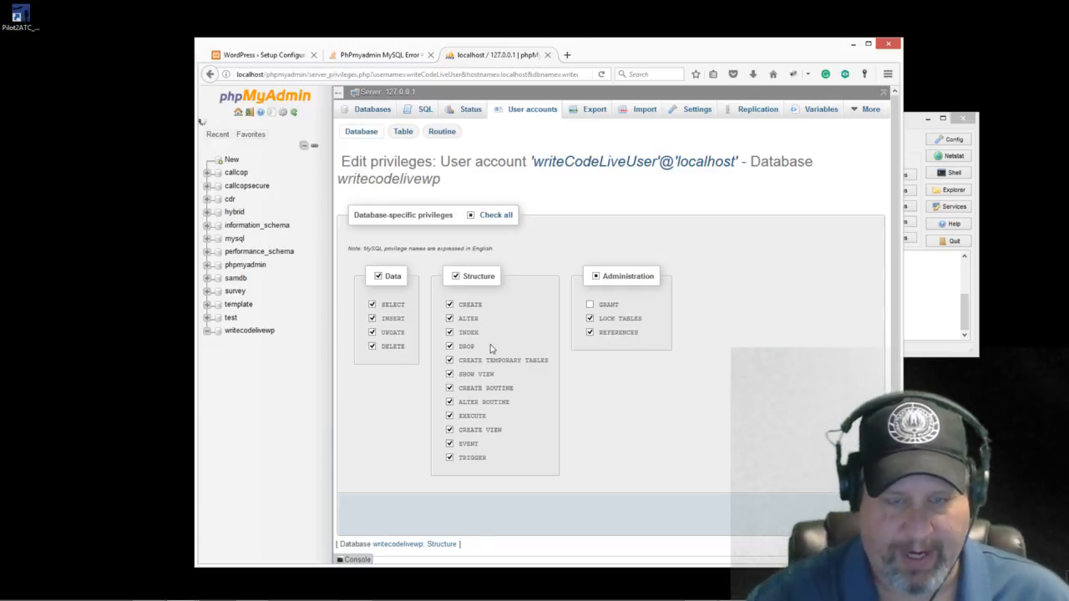
# Step: Uncheck all Structure privileges, then re-tick only CREATE
pyautogui.click(449, 319)
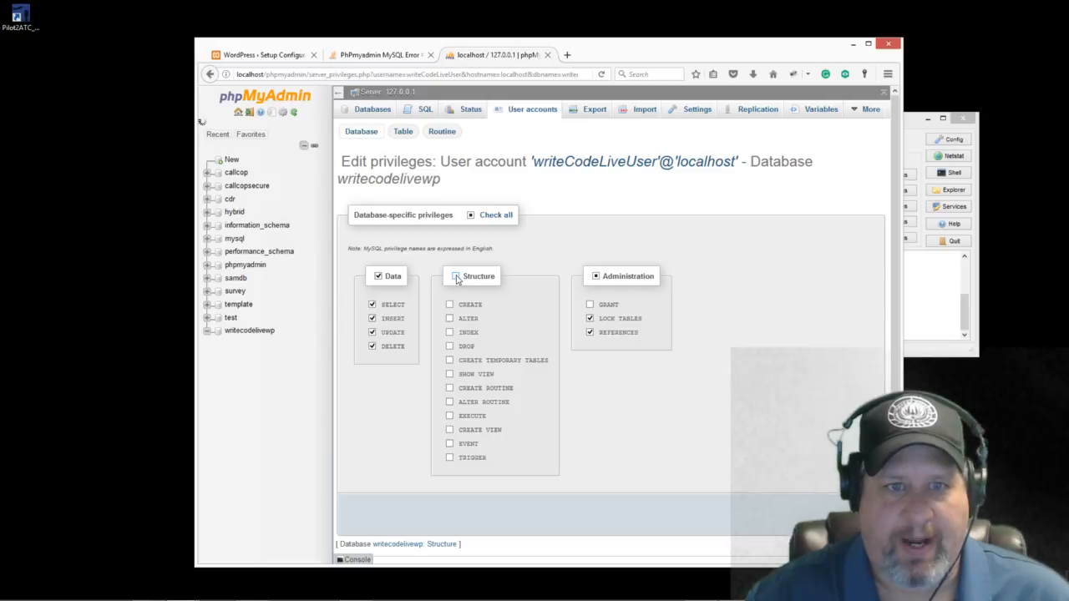
pyautogui.click(449, 304)
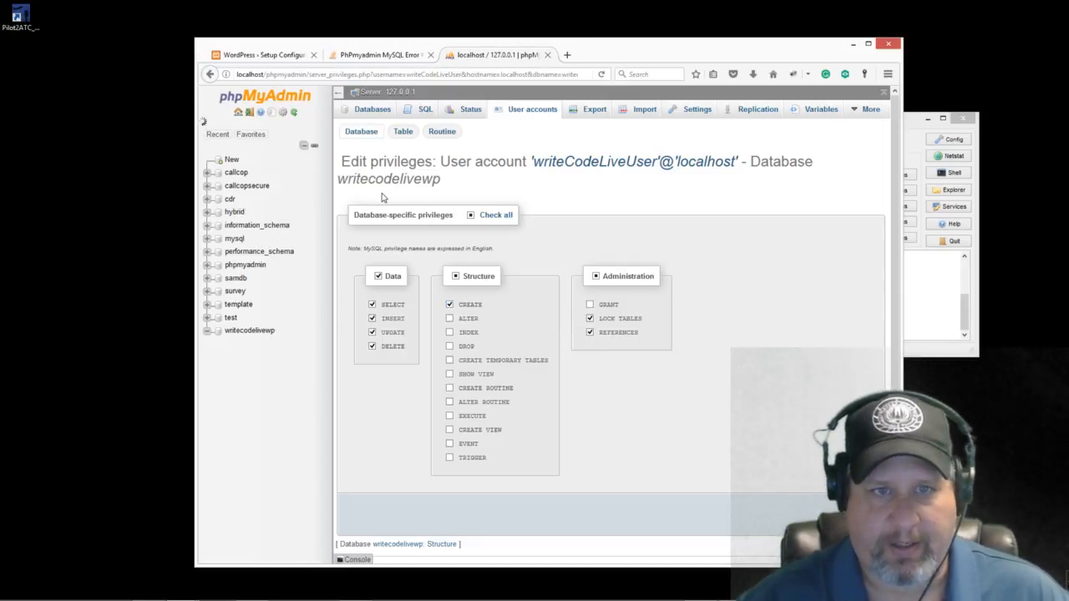
# Step: Uncheck the Administration group to clear LOCK TABLES and REFERENCES
pyautogui.click(595, 277)
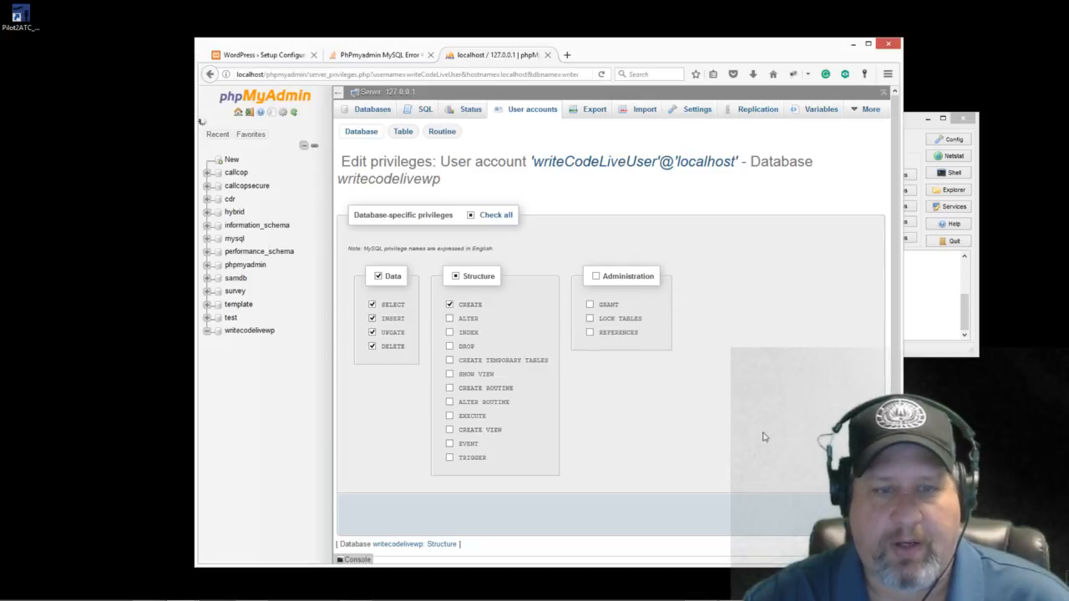
# Step: Save the reduced privileges and copy the user name from the confirmation message
pyautogui.click(866, 509)
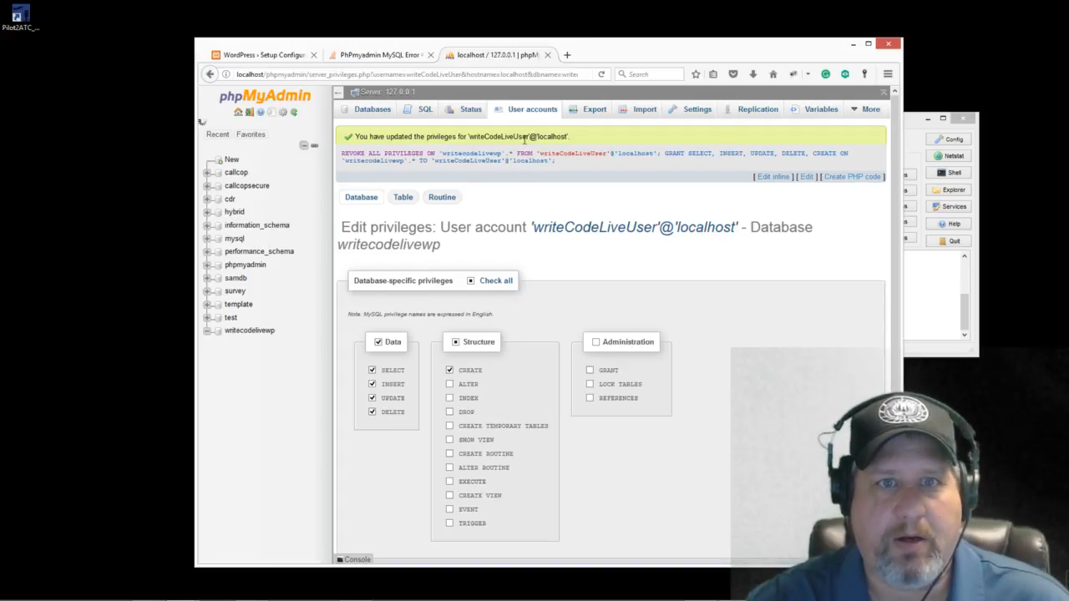
pyautogui.moveTo(529, 136); pyautogui.dragTo(468, 137)
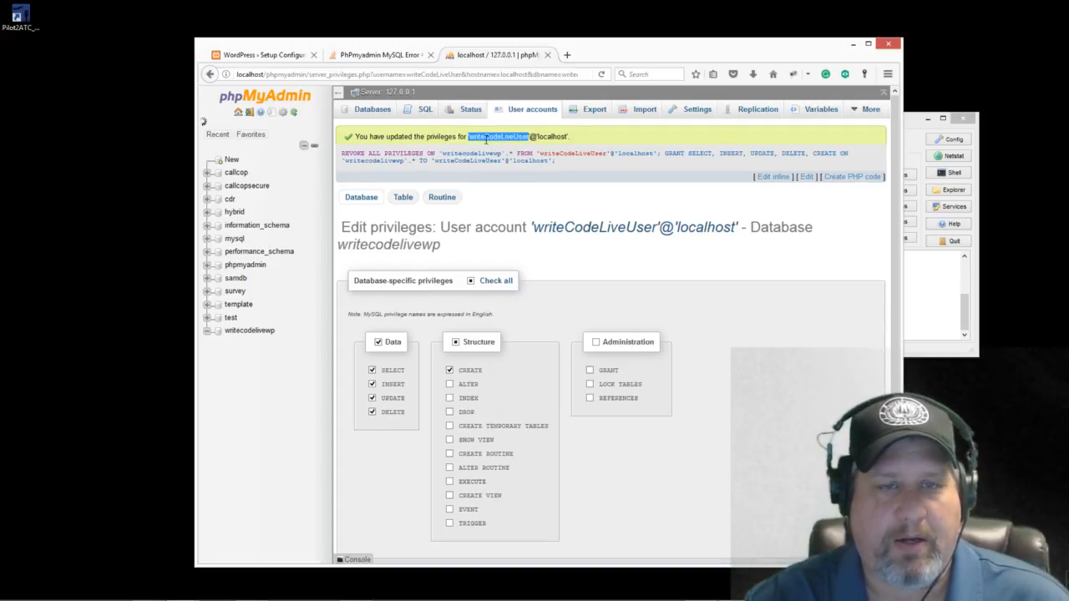
pyautogui.rightClick(488, 140)
pyautogui.click(518, 150)
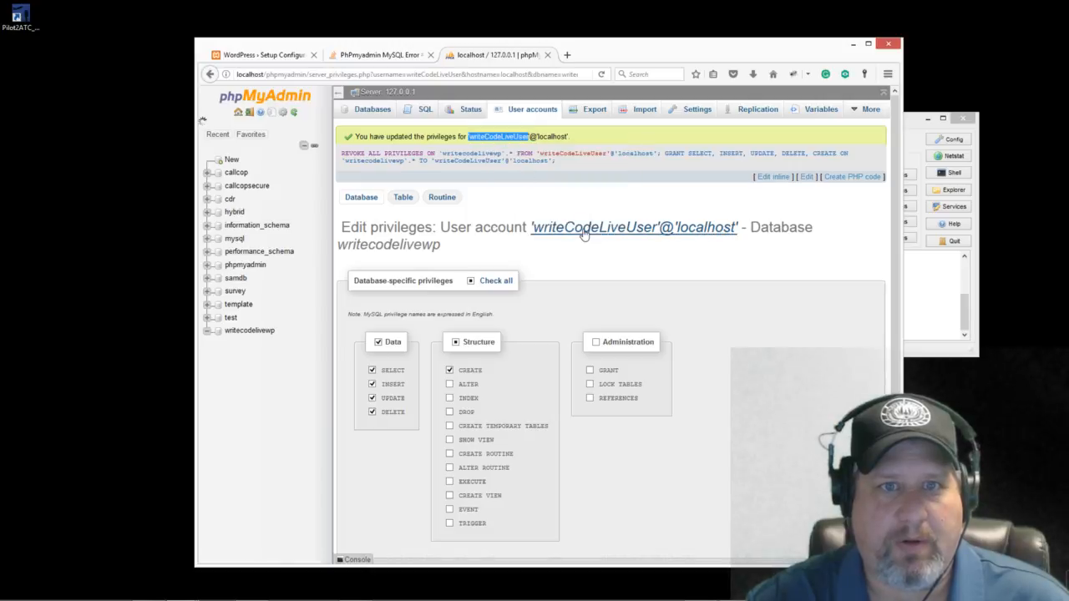
# Step: Split the WordPress setup page into its own window and close the Stack Overflow tab
pyautogui.moveTo(589, 46); pyautogui.dragTo(450, 40)
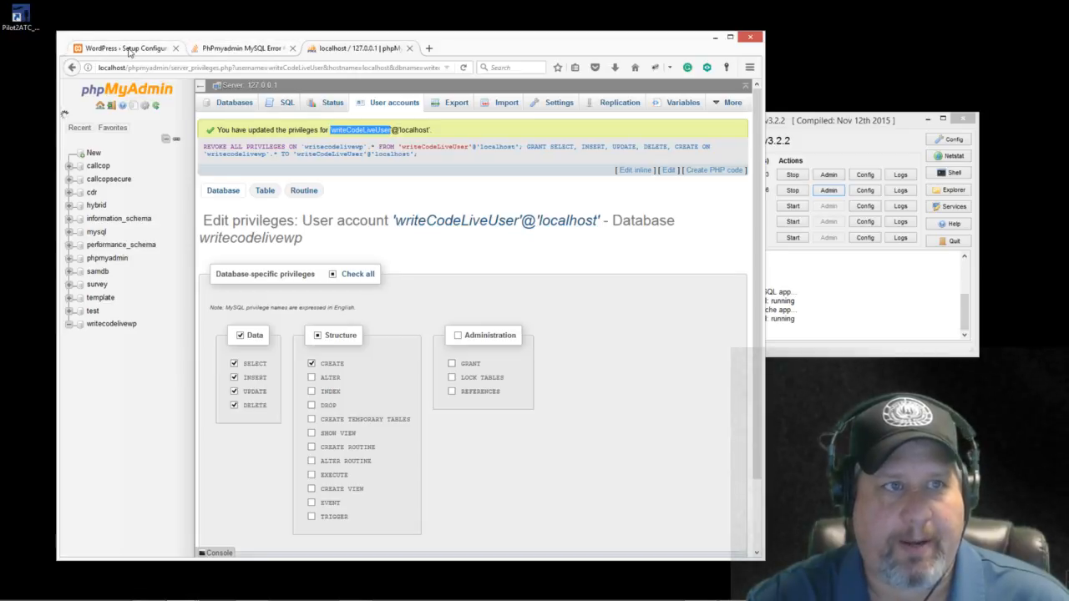
pyautogui.click(130, 48)
pyautogui.moveTo(129, 51); pyautogui.dragTo(825, 50)
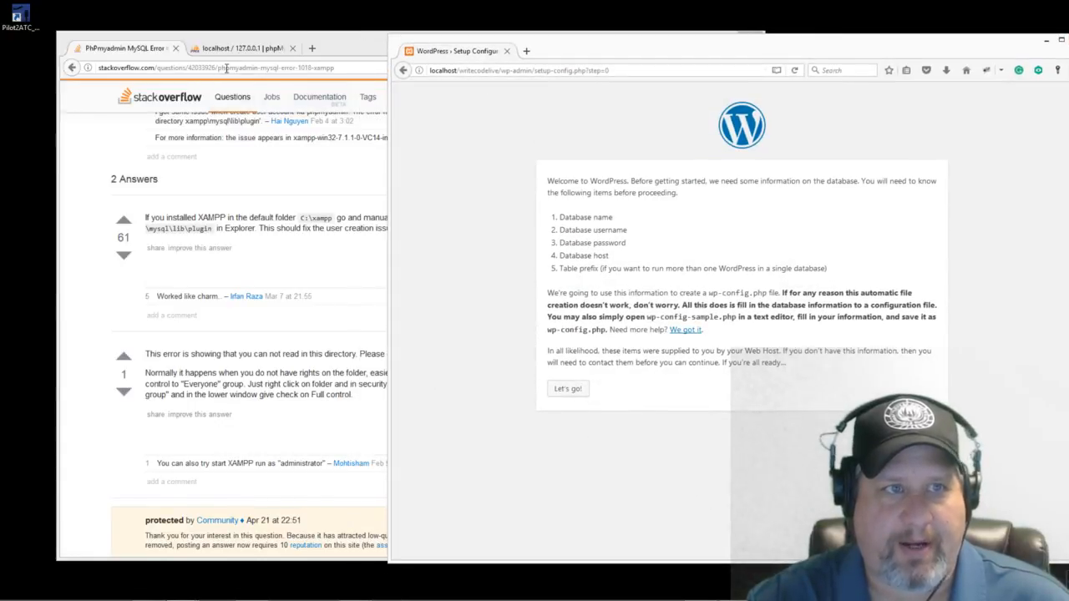
pyautogui.click(243, 50)
pyautogui.click(175, 49)
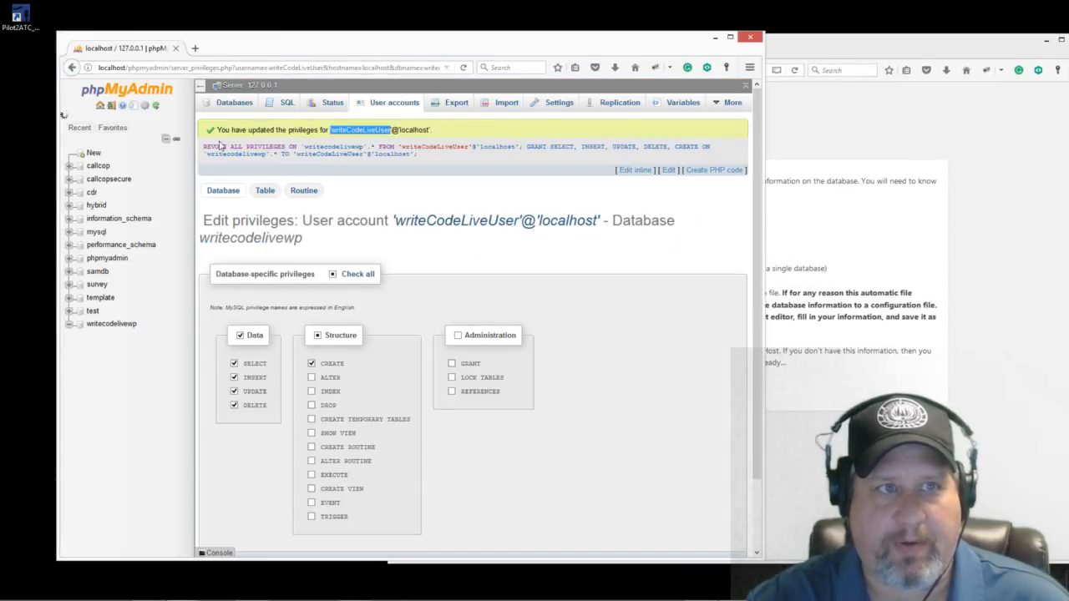
pyautogui.click(871, 46)
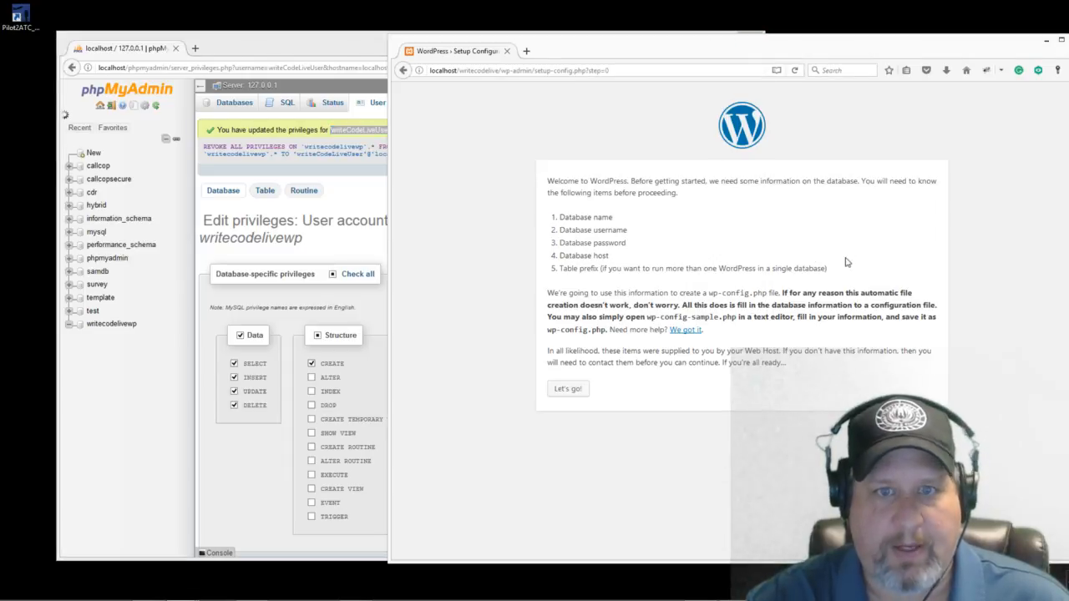
# Step: Set the Database Name field to writecodelivewp
pyautogui.click(568, 390)
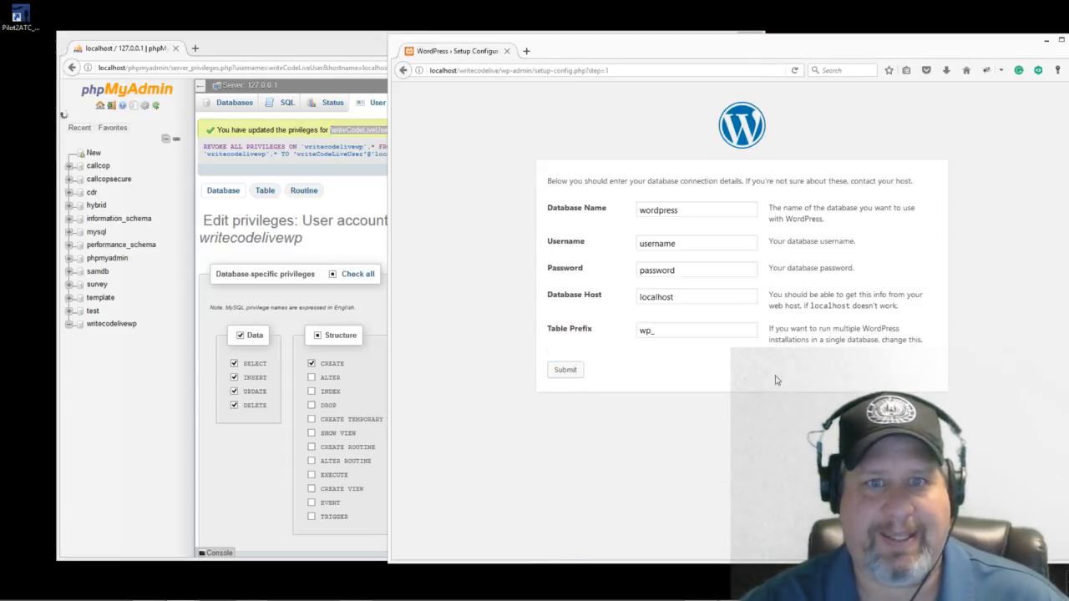
pyautogui.moveTo(686, 209); pyautogui.dragTo(628, 210)
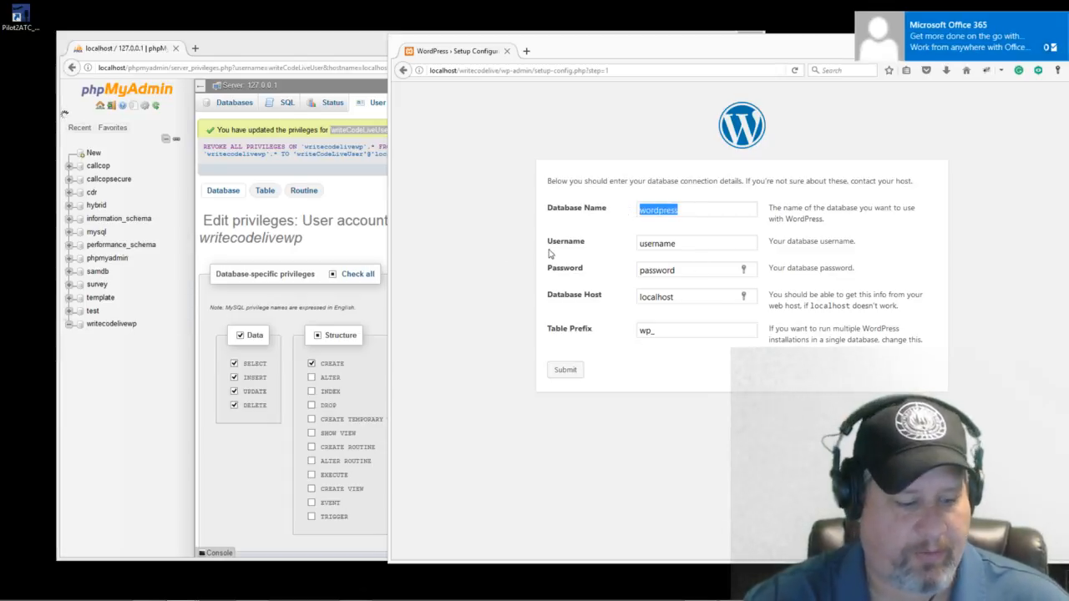
pyautogui.hotkey('ctrl', 'v')
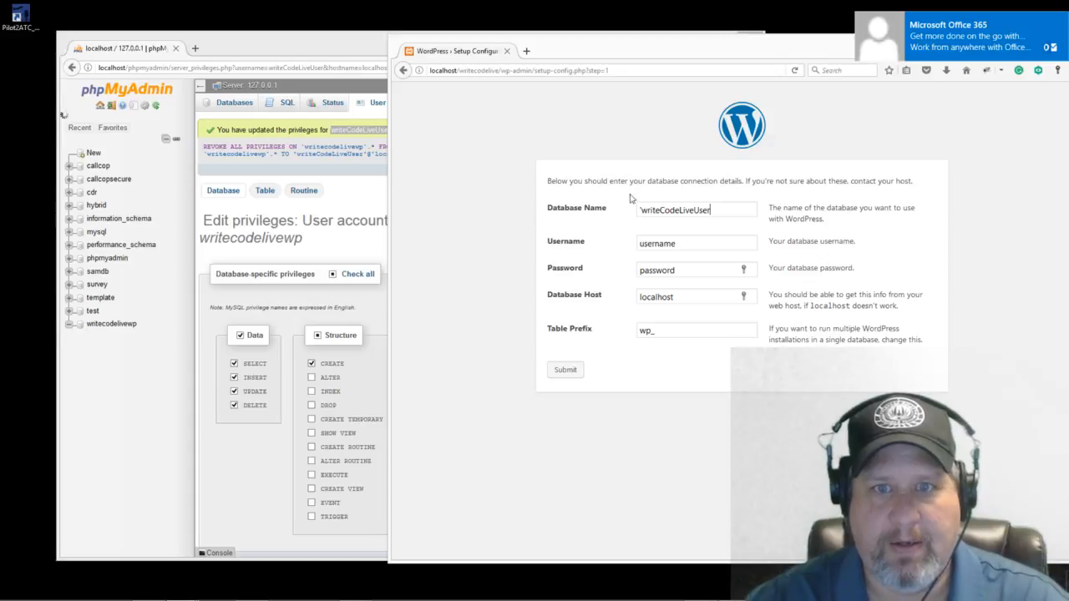
pyautogui.moveTo(714, 210); pyautogui.dragTo(691, 209)
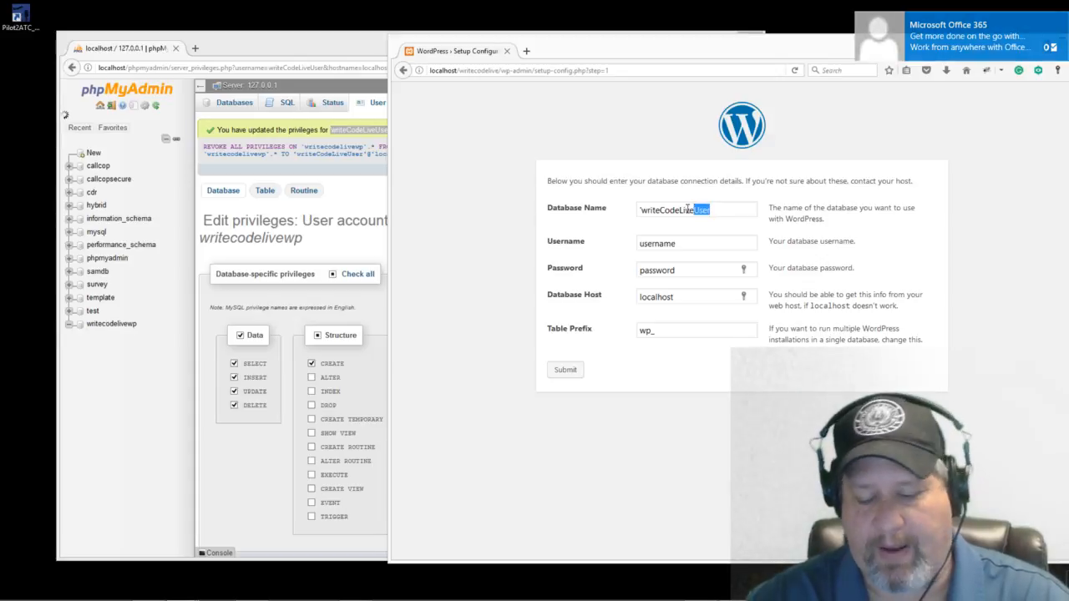
pyautogui.press('BackSpace')
pyautogui.click(642, 211)
pyautogui.press('BackSpace')
pyautogui.press('BackSpace')
pyautogui.press('Right')
pyautogui.press('Right')
pyautogui.press('Right')
pyautogui.press('Right')
pyautogui.press('Right')
pyautogui.press('Right')
pyautogui.press('Right')
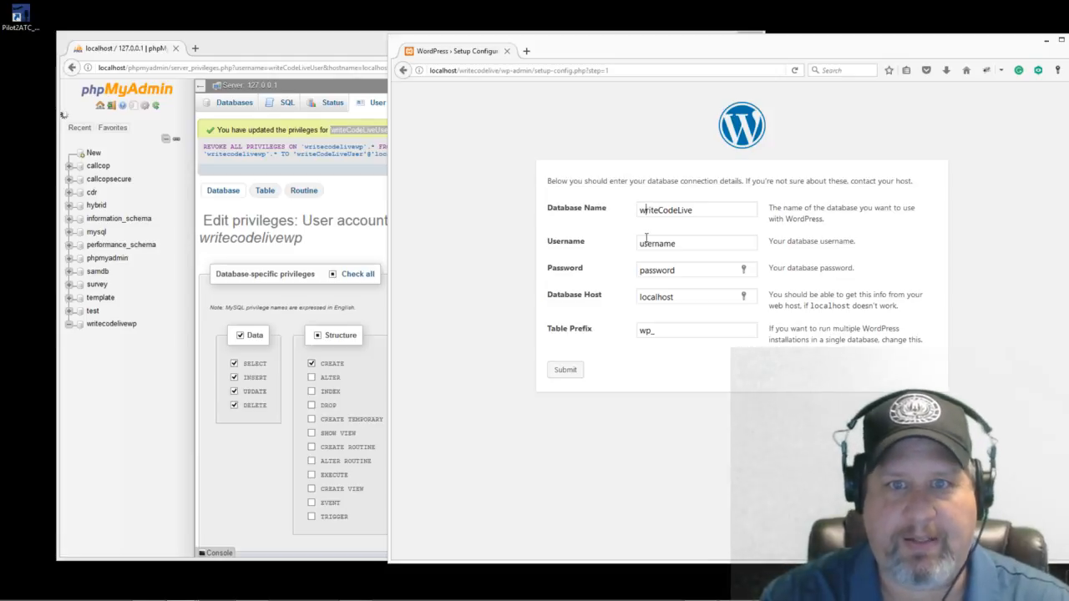
pyautogui.press('End')
pyautogui.press('BackSpace')
pyautogui.press('BackSpace')
pyautogui.press('BackSpace')
pyautogui.press('BackSpace')
pyautogui.press('BackSpace')
pyautogui.press('BackSpace')
pyautogui.press('BackSpace')
pyautogui.press('BackSpace')
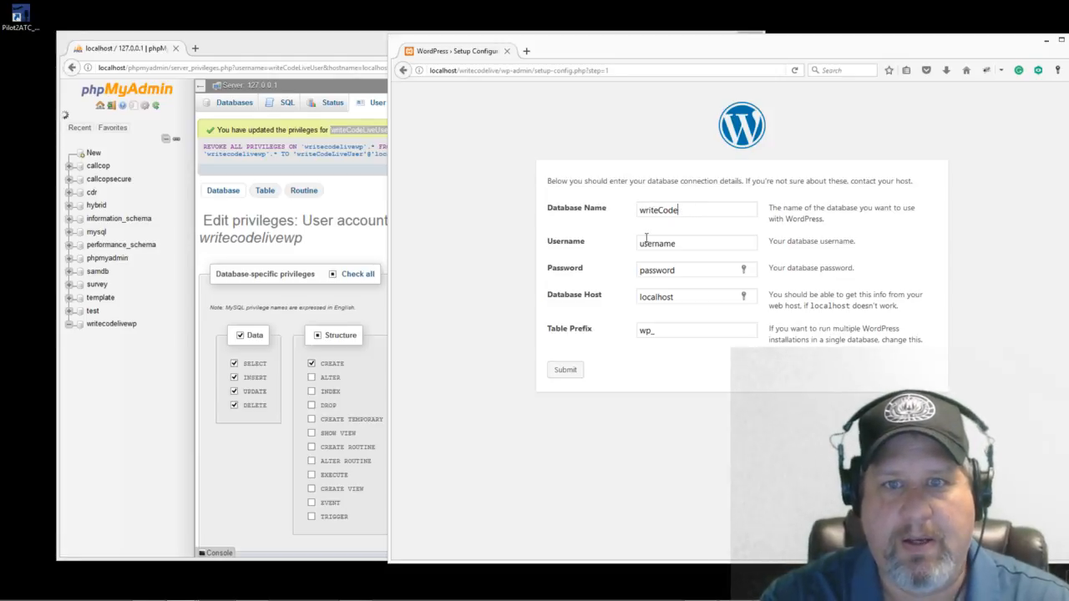
pyautogui.write('code')
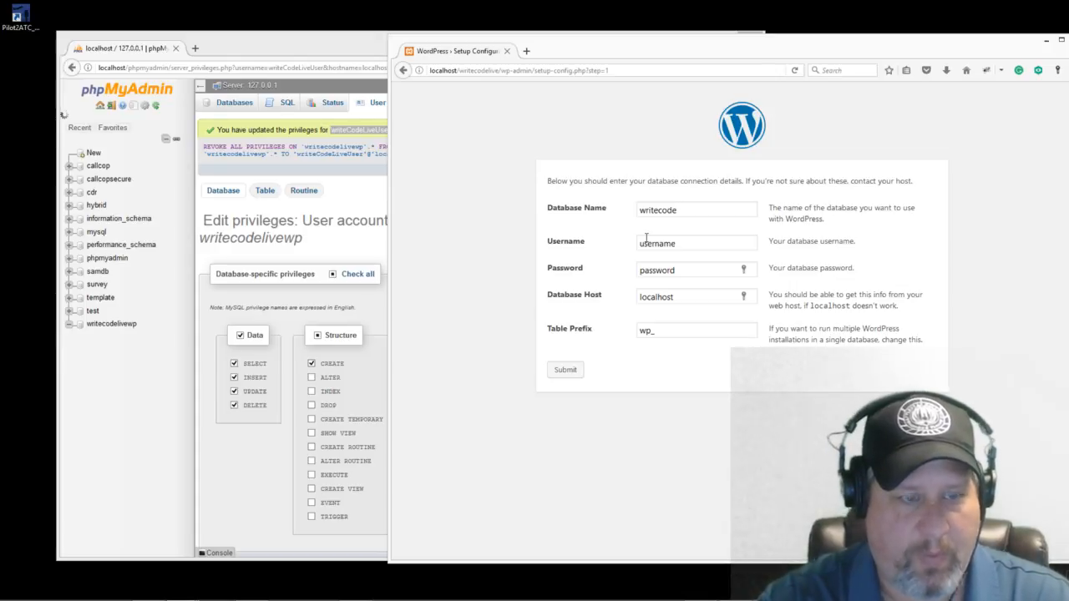
pyautogui.write('livewp')
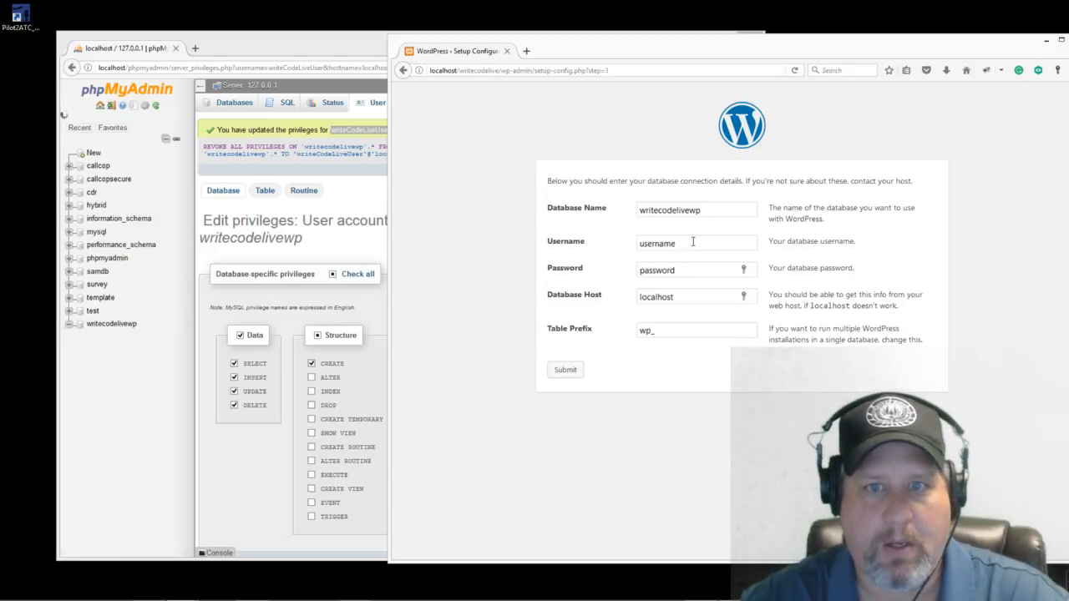
# Step: Fill in the new database user's name and password, keeping localhost as the host
pyautogui.moveTo(692, 242); pyautogui.dragTo(637, 243)
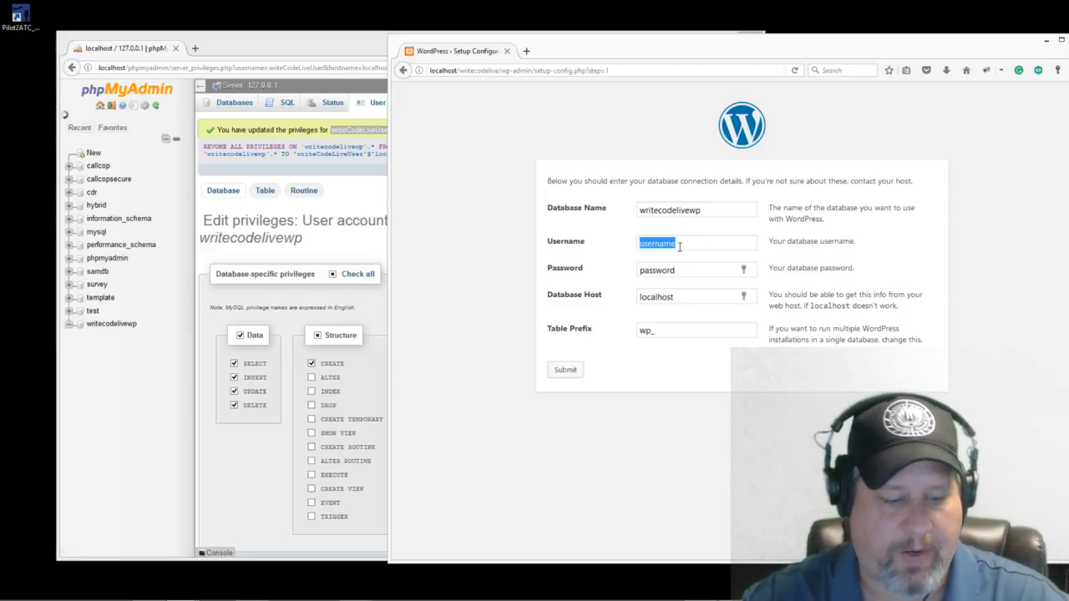
pyautogui.hotkey('ctrl', 'v')
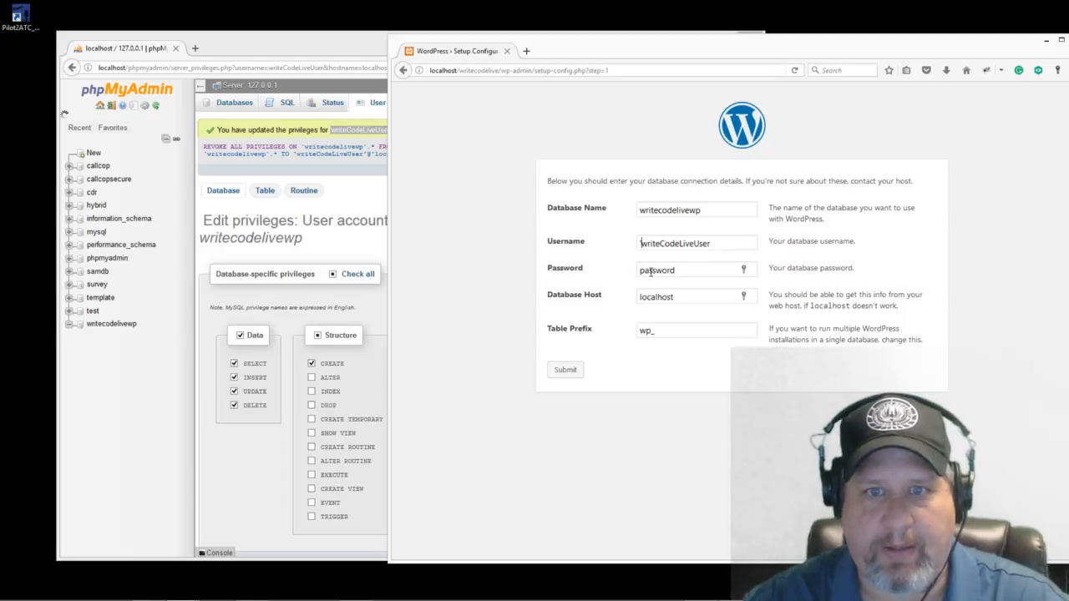
pyautogui.doubleClick(682, 271)
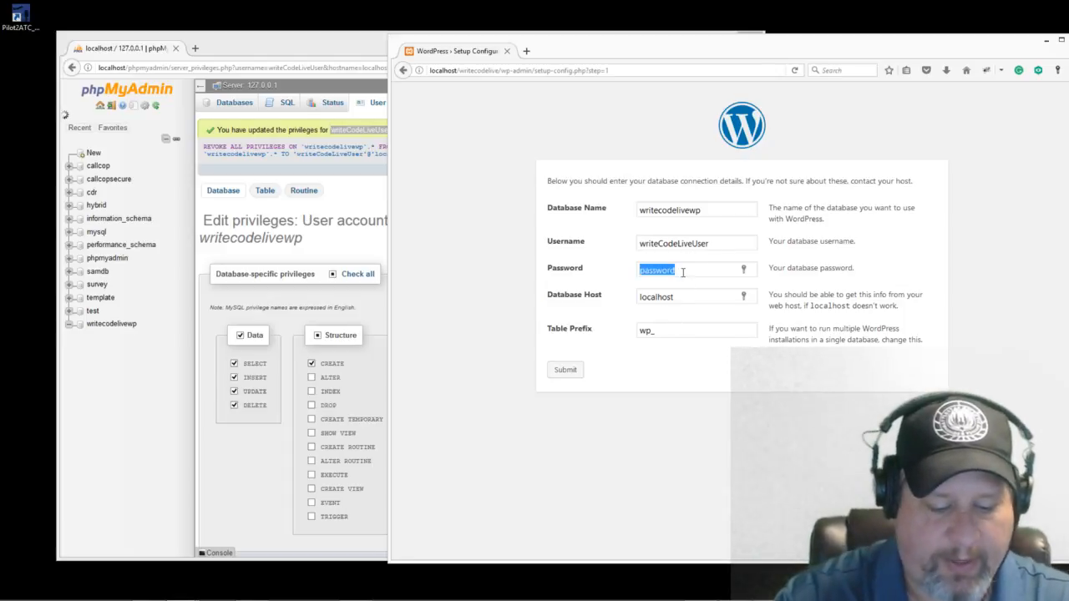
pyautogui.write('password')
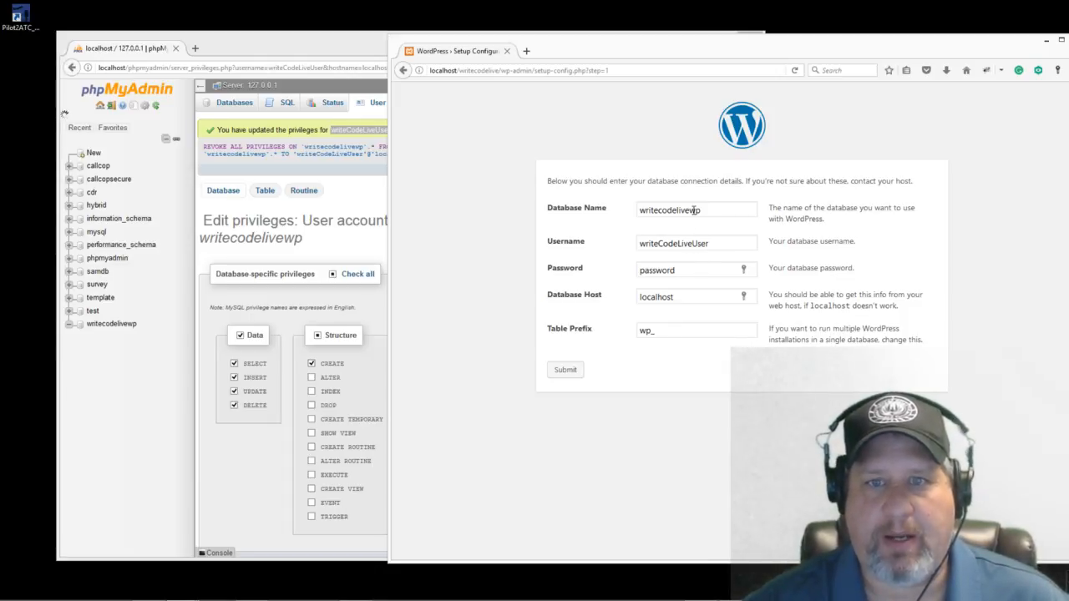
pyautogui.moveTo(678, 298); pyautogui.dragTo(631, 300)
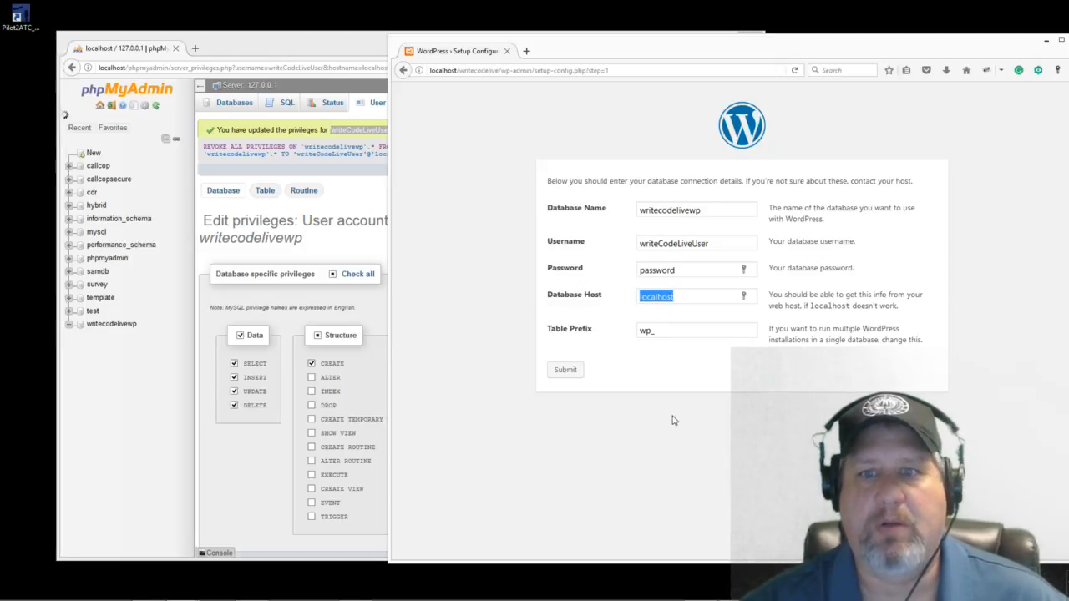
pyautogui.moveTo(687, 293); pyautogui.dragTo(615, 301)
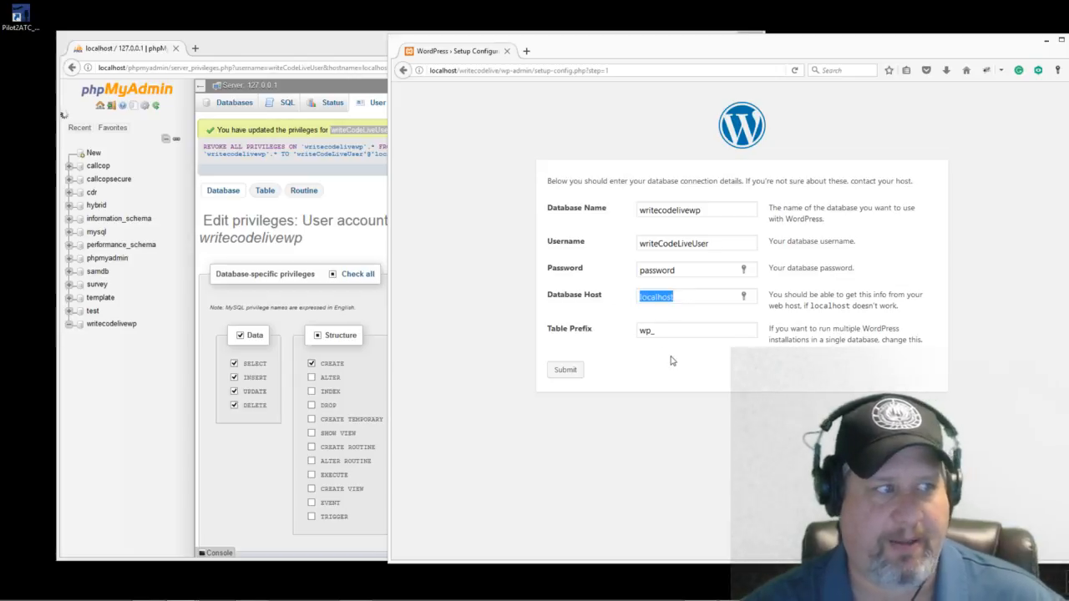
# Step: Submit the database details and run the WordPress install
pyautogui.click(565, 372)
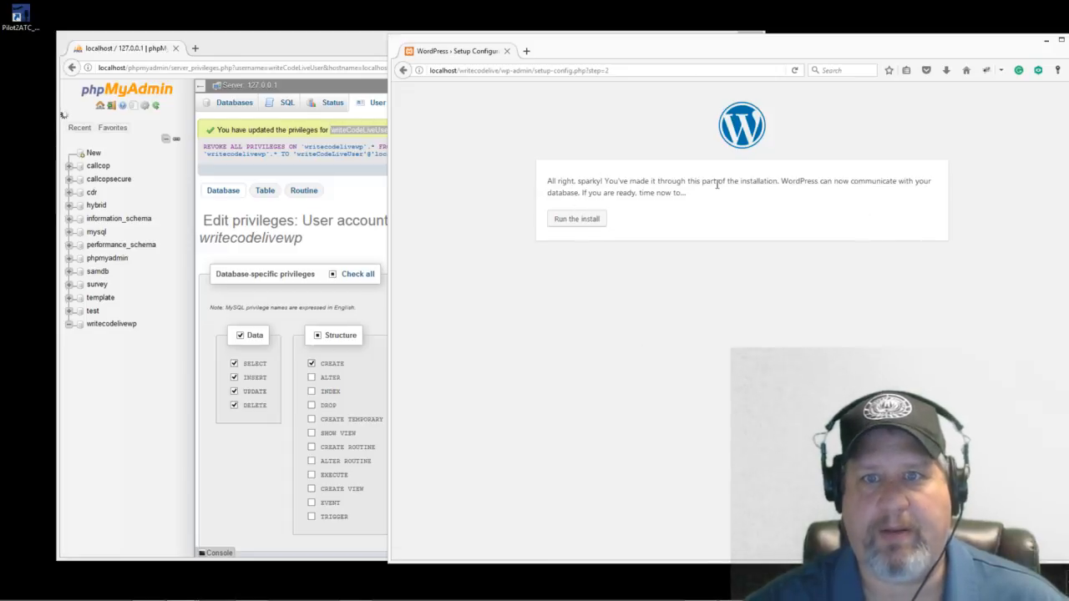
pyautogui.click(575, 221)
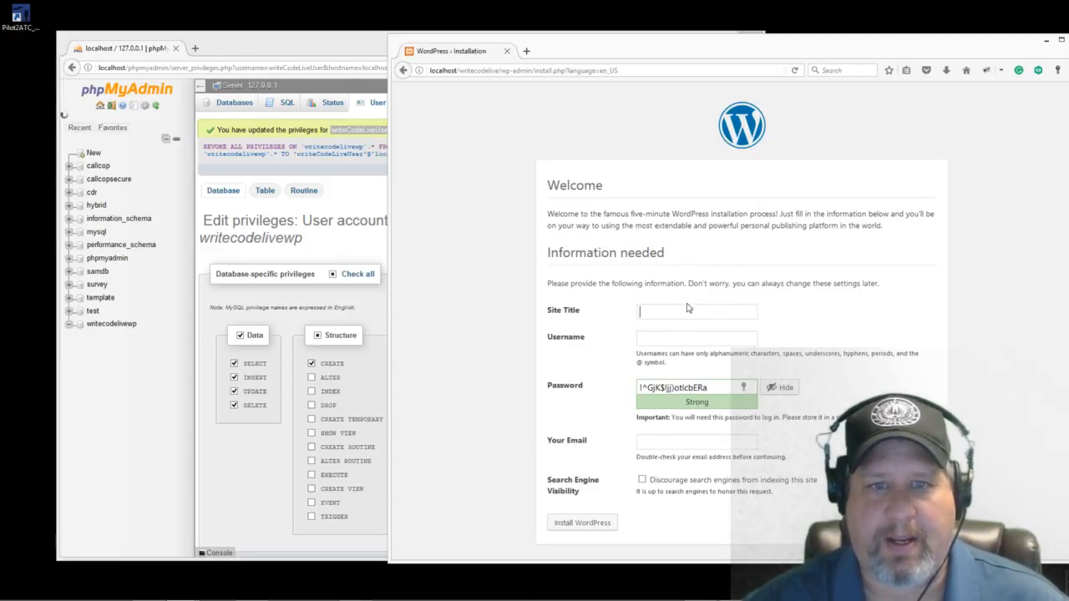
# Step: Enter 'Write Code Live' as the site title
pyautogui.moveTo(772, 48); pyautogui.dragTo(735, 40)
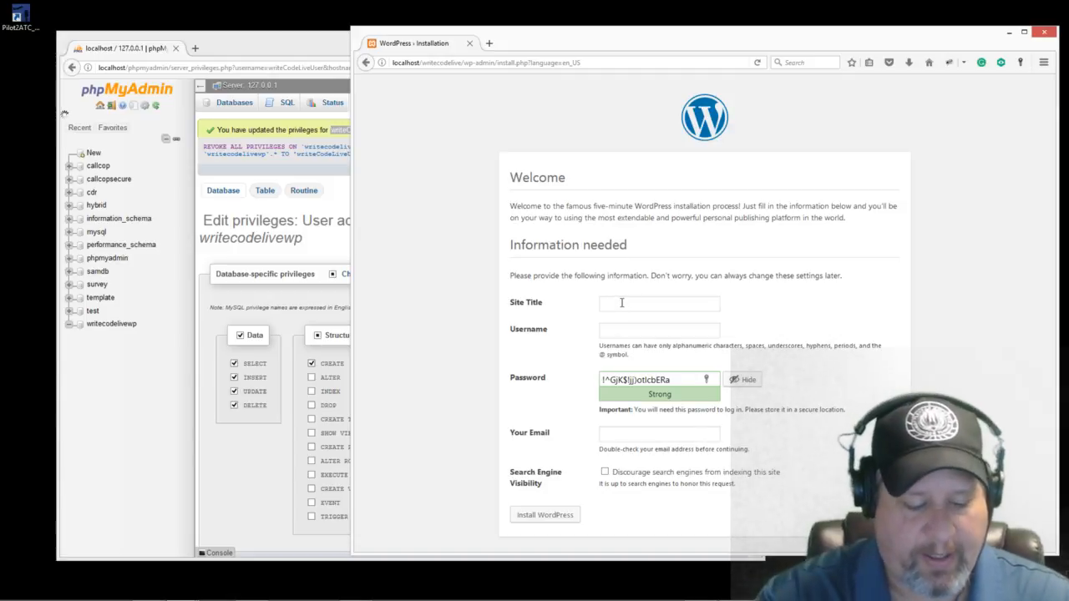
pyautogui.write('Wor')
pyautogui.press('BackSpace')
pyautogui.press('BackSpace')
pyautogui.write('ri')
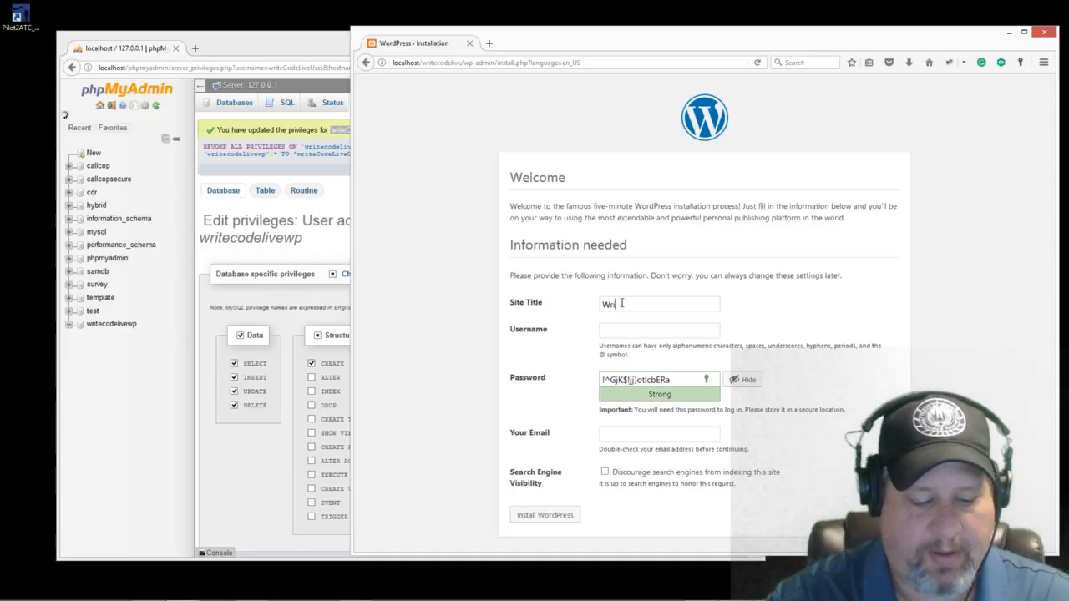
pyautogui.write('teCode Live')
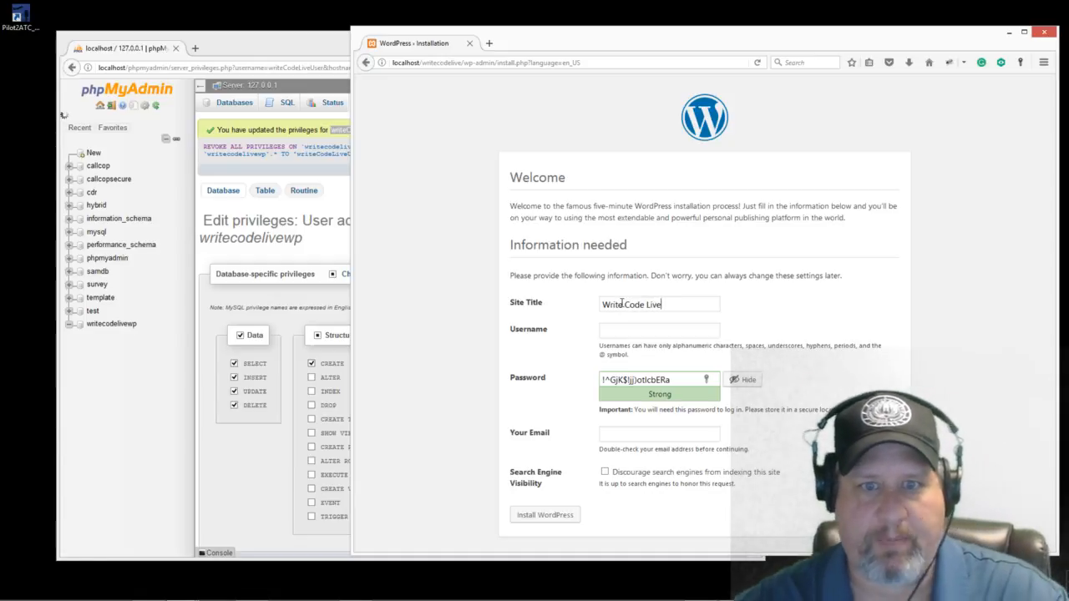
pyautogui.click(642, 334)
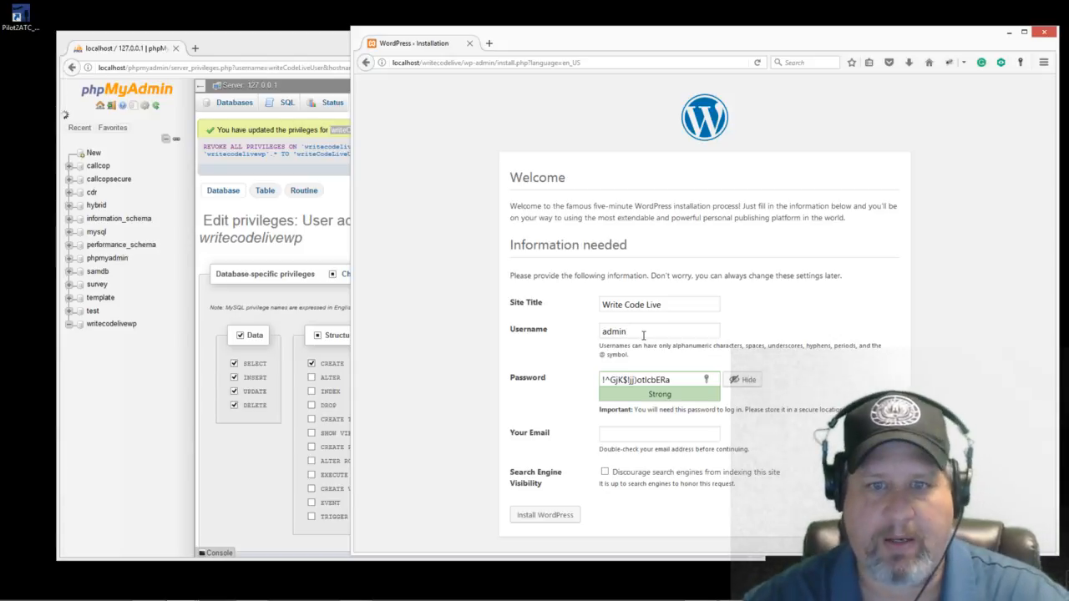
# Step: Set username admin, replace the generated password with your own, and confirm the weak password
pyautogui.moveTo(636, 331); pyautogui.dragTo(564, 323)
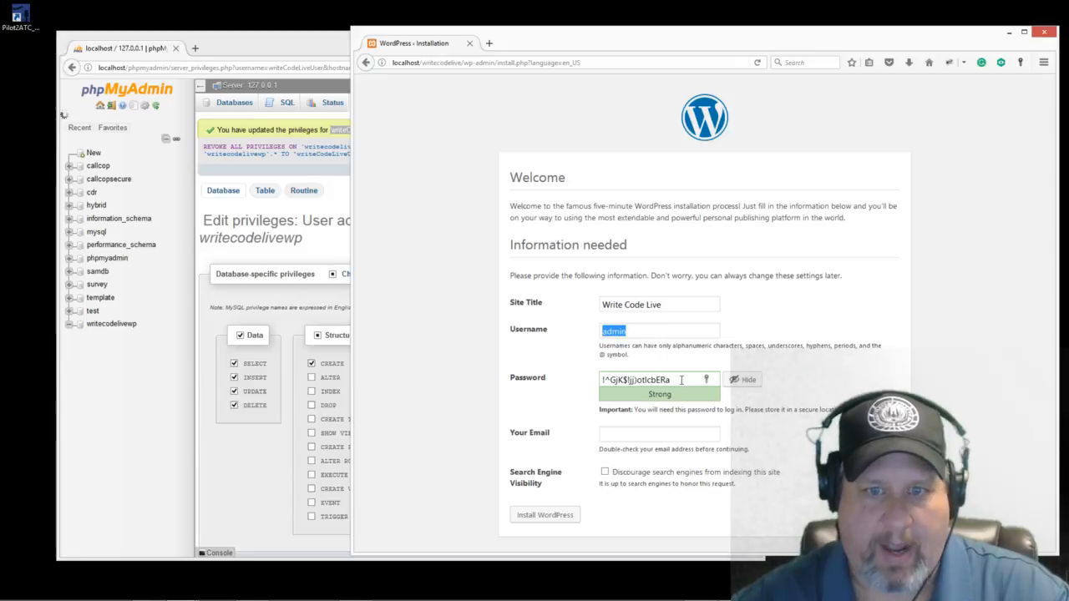
pyautogui.moveTo(679, 379); pyautogui.dragTo(584, 377)
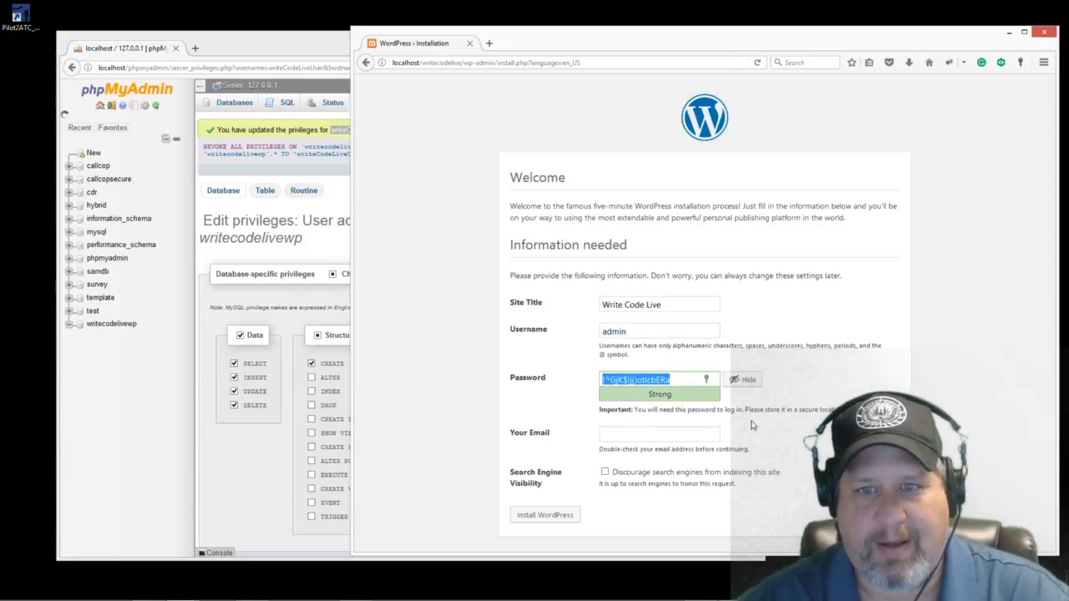
pyautogui.click(678, 379)
pyautogui.moveTo(679, 379); pyautogui.dragTo(540, 377)
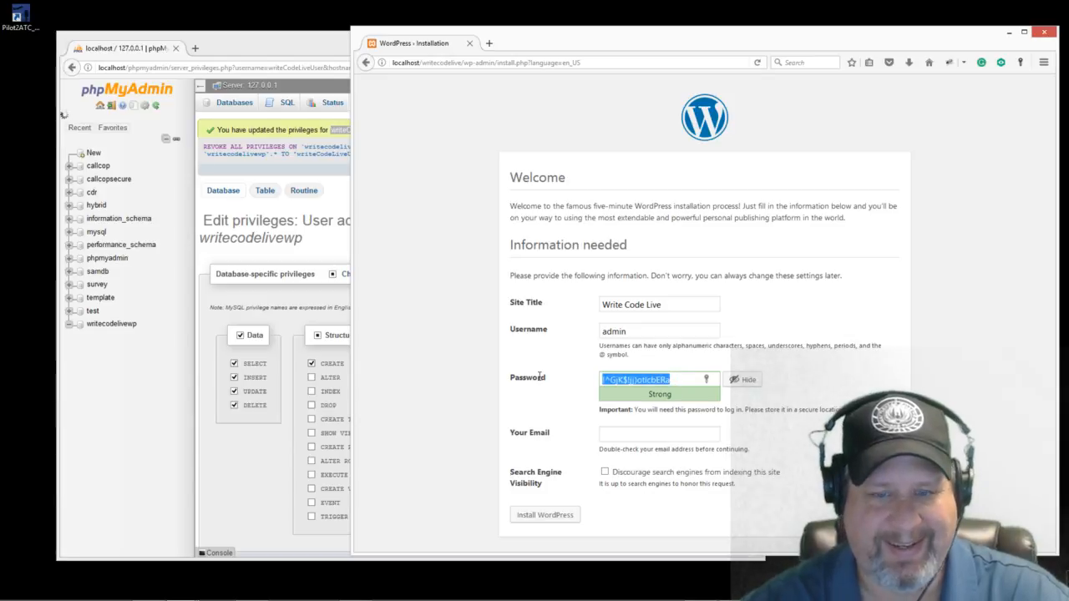
pyautogui.write('passwo')
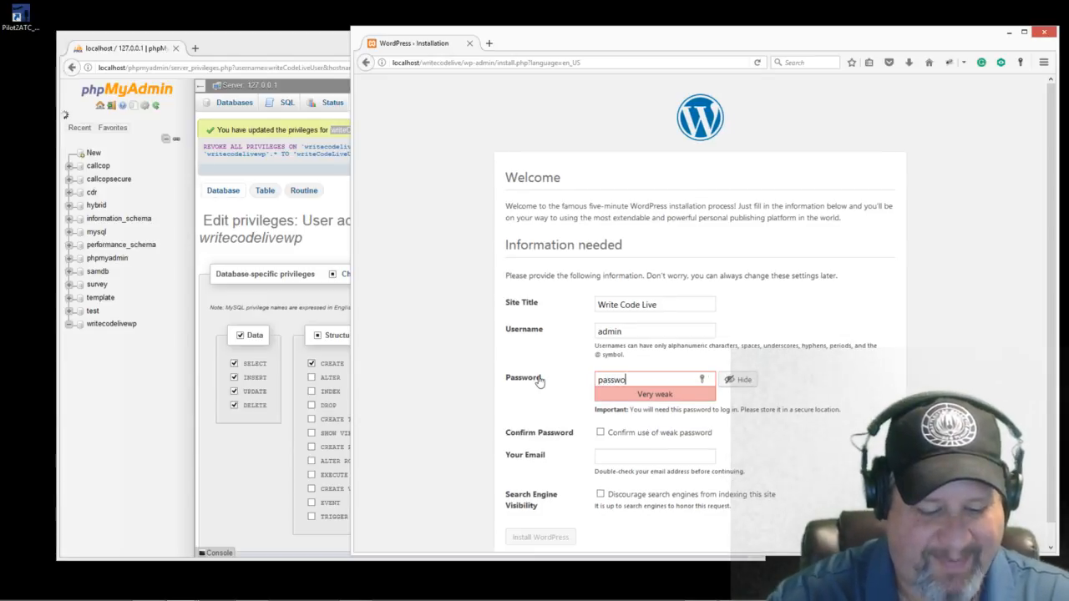
pyautogui.write('rd1')
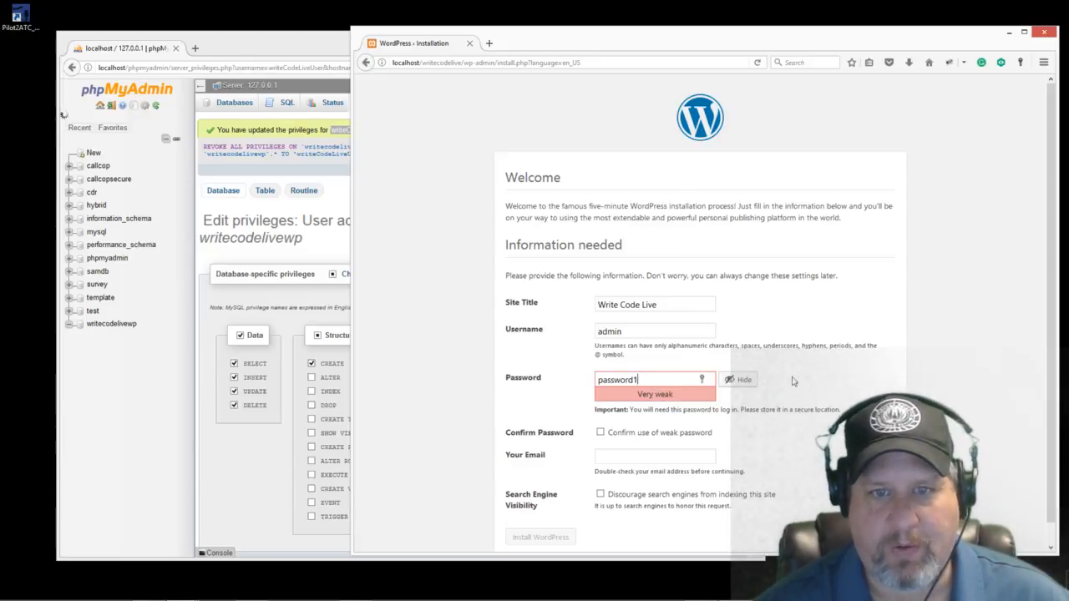
pyautogui.click(601, 432)
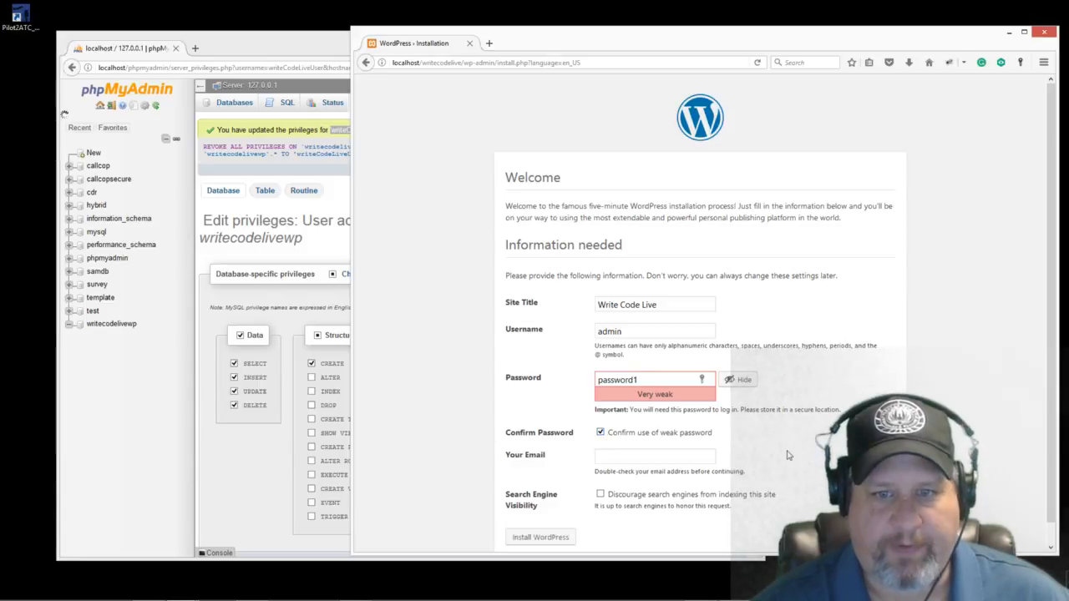
pyautogui.scroll(-1, 787, 455)
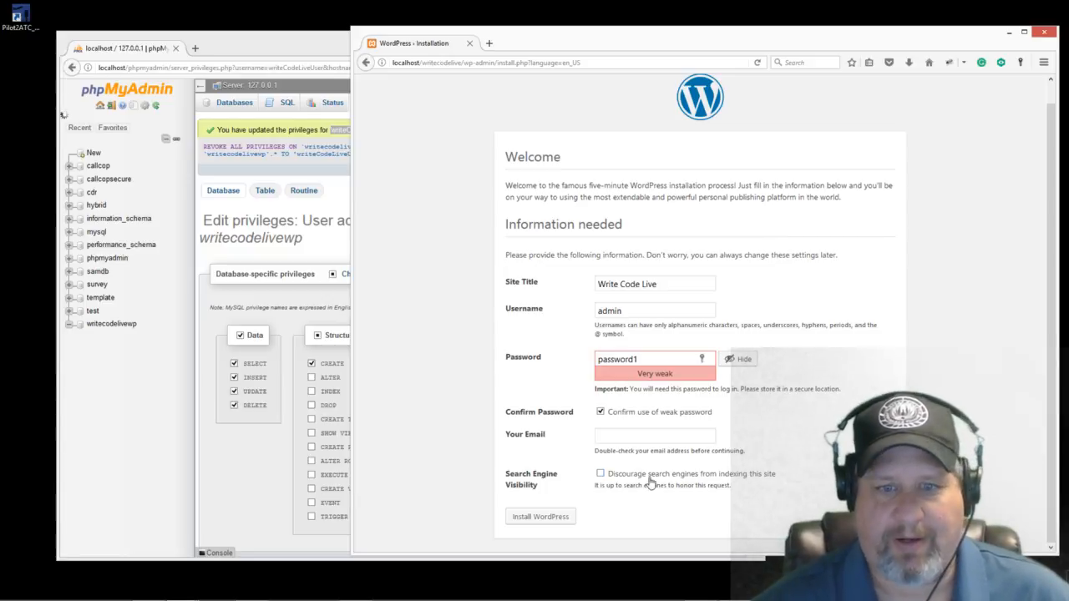
# Step: Add the admin e-mail address, reconfirm the weak password, and install WordPress
pyautogui.click(552, 515)
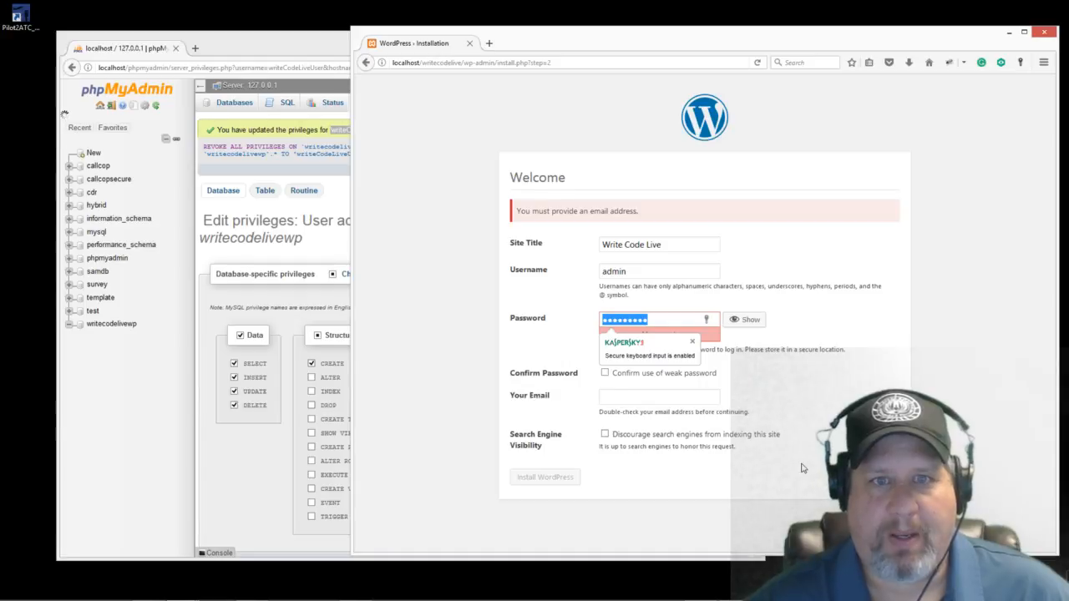
pyautogui.click(789, 386)
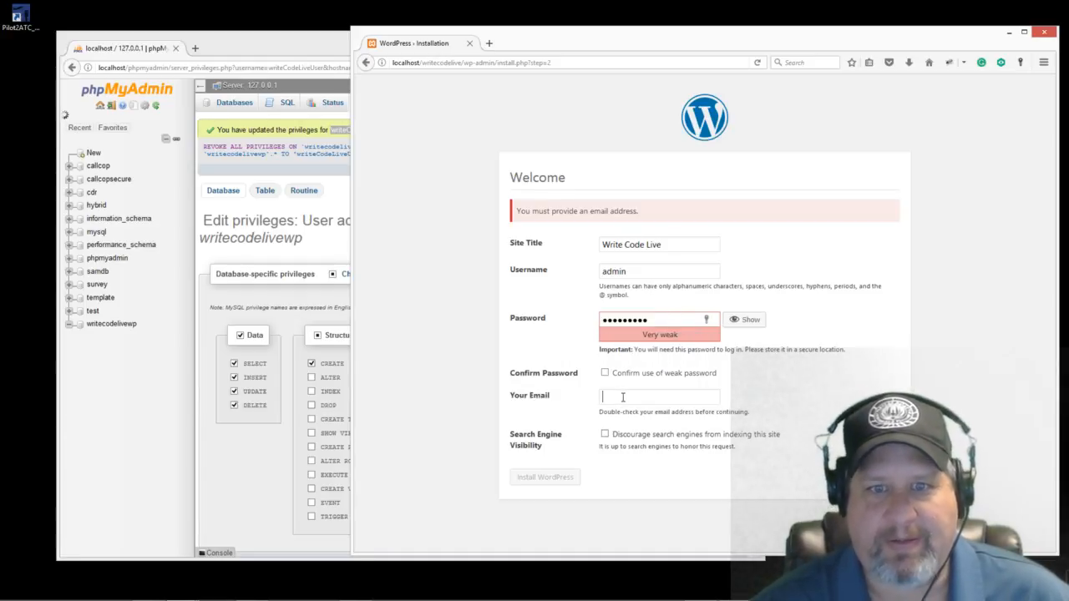
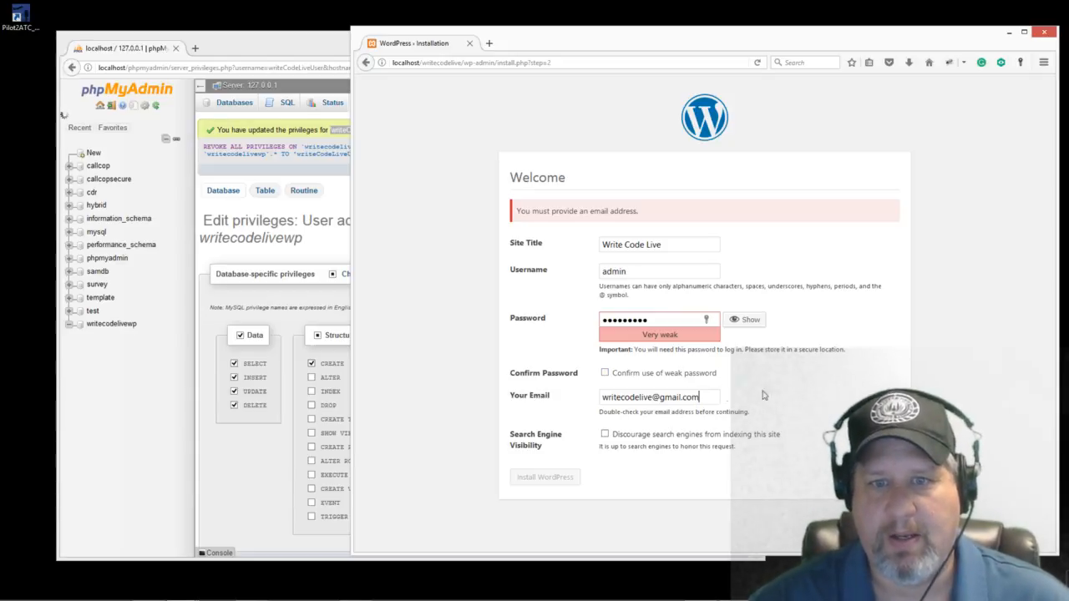
pyautogui.click(605, 373)
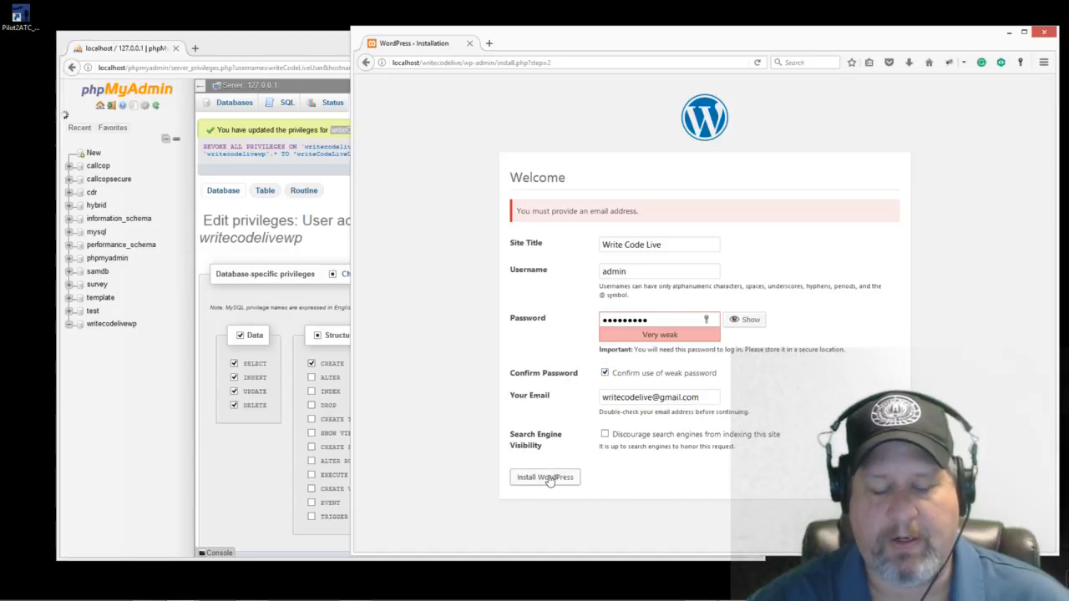
pyautogui.click(545, 478)
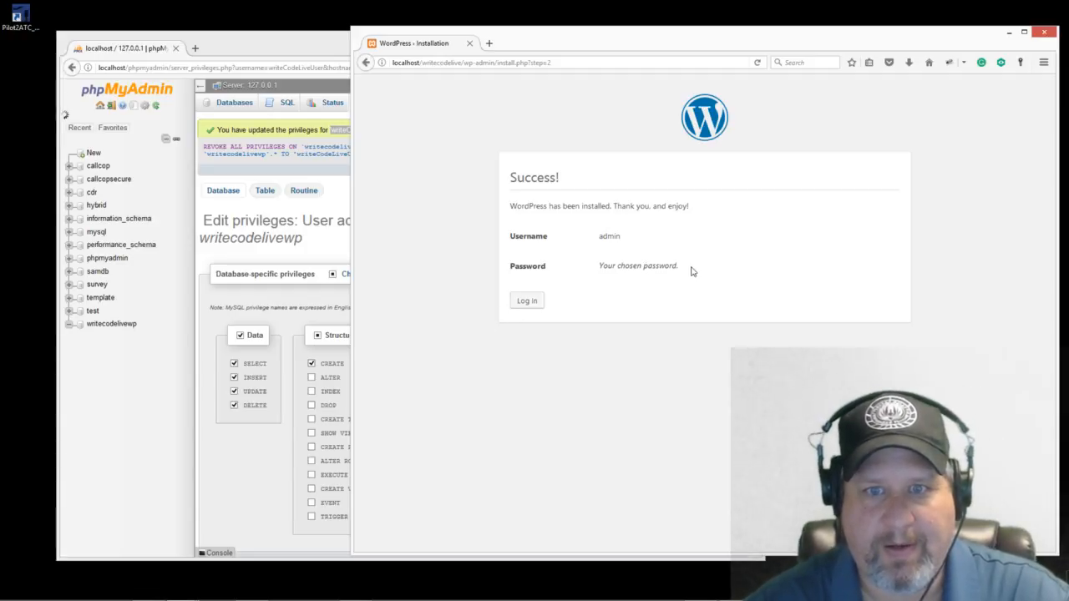
# Step: Log in as admin, retrying the password until the Write Code Live Dashboard appears
pyautogui.click(527, 300)
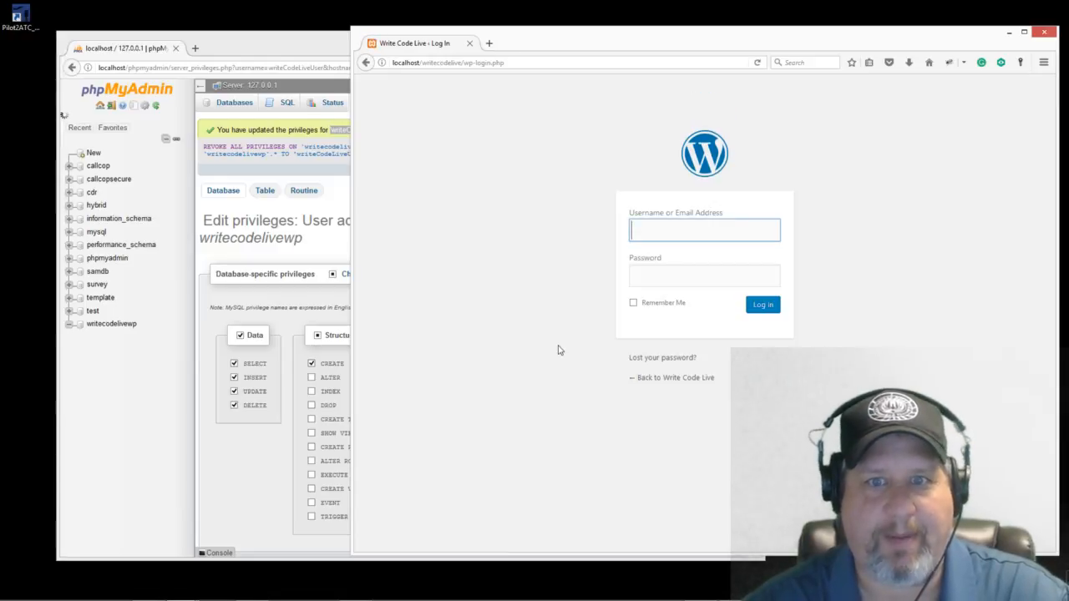
pyautogui.write('admin')
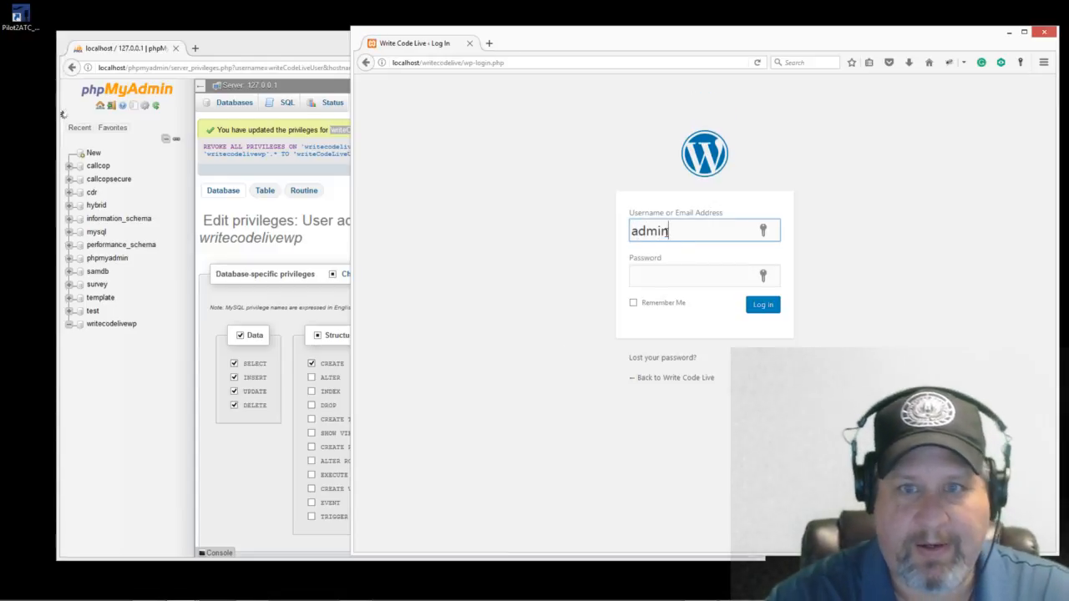
pyautogui.press('Tab')
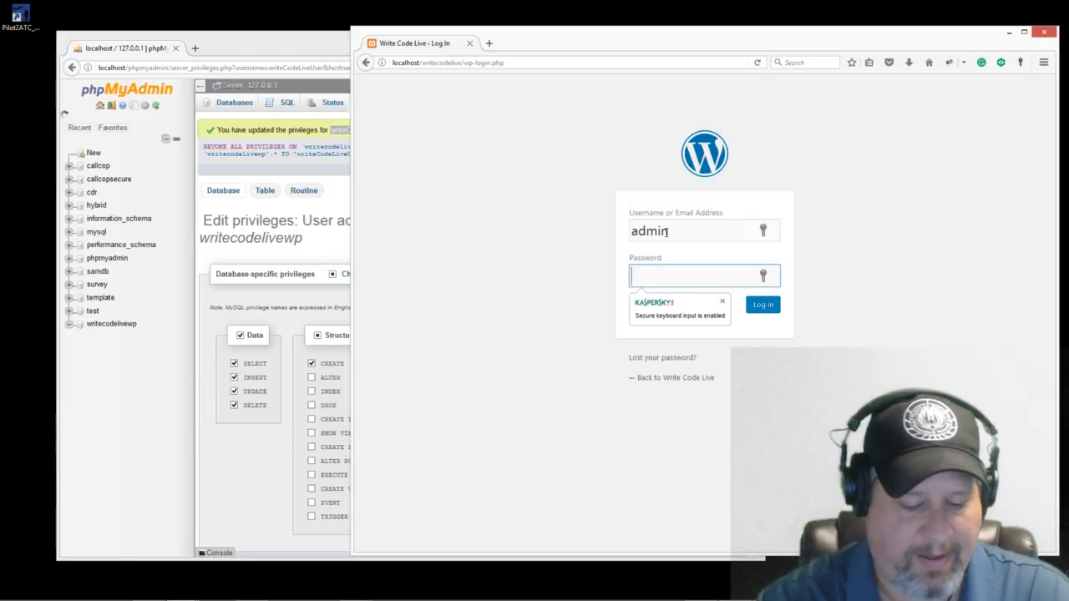
pyautogui.write('********')
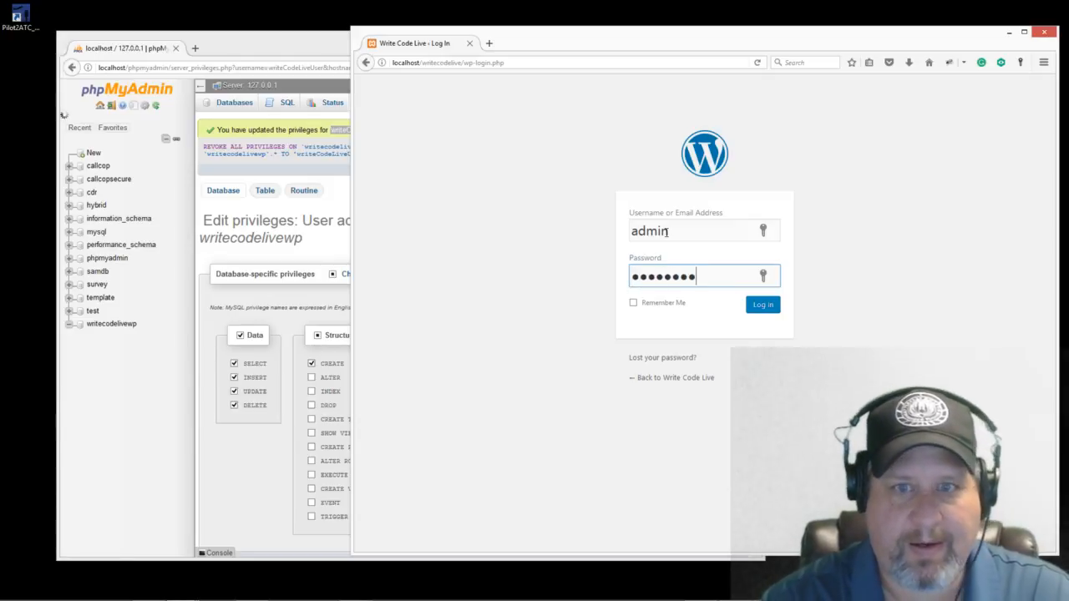
pyautogui.click(757, 305)
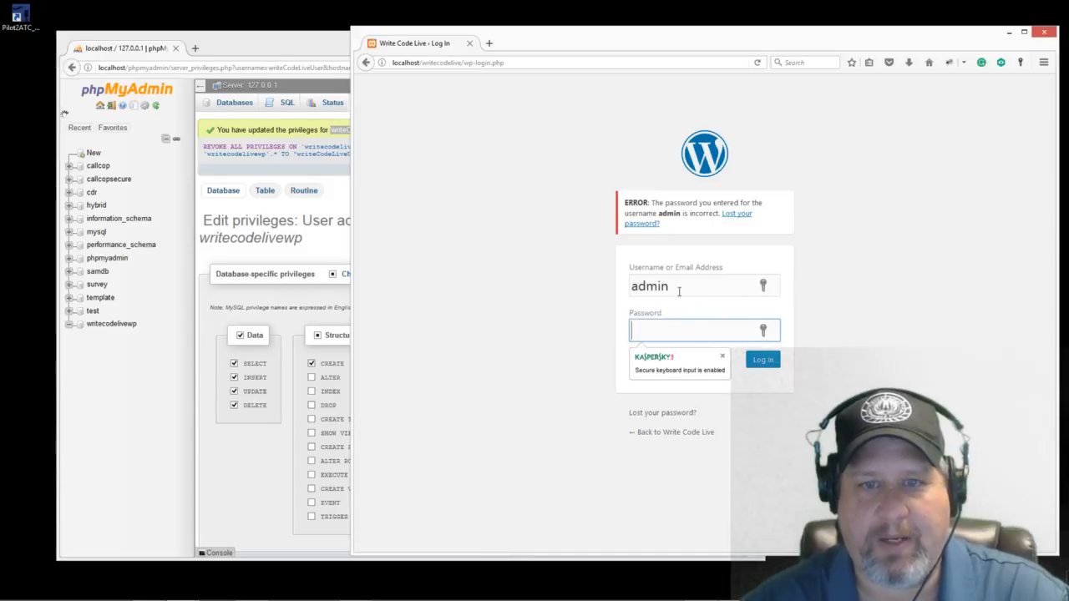
pyautogui.write('••••••••')
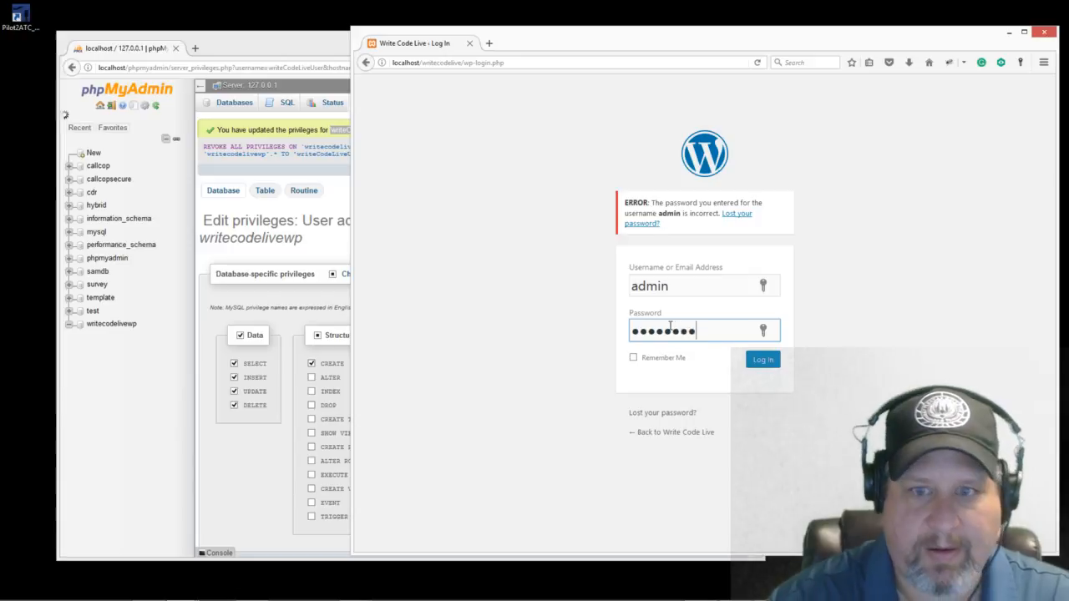
pyautogui.click(758, 365)
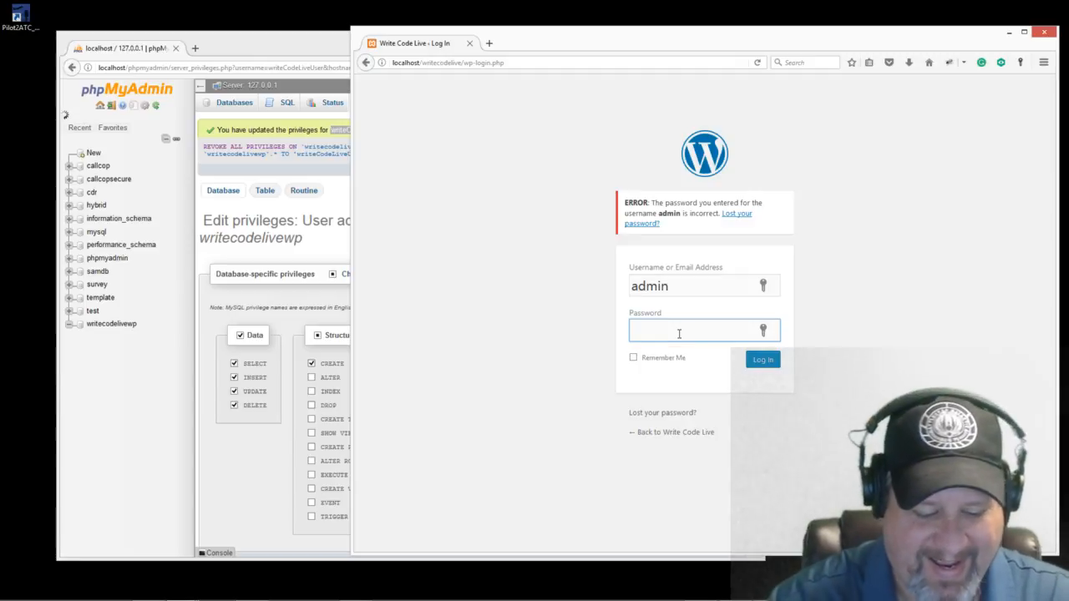
pyautogui.press('BackSpace')
pyautogui.press('BackSpace')
pyautogui.write('************')
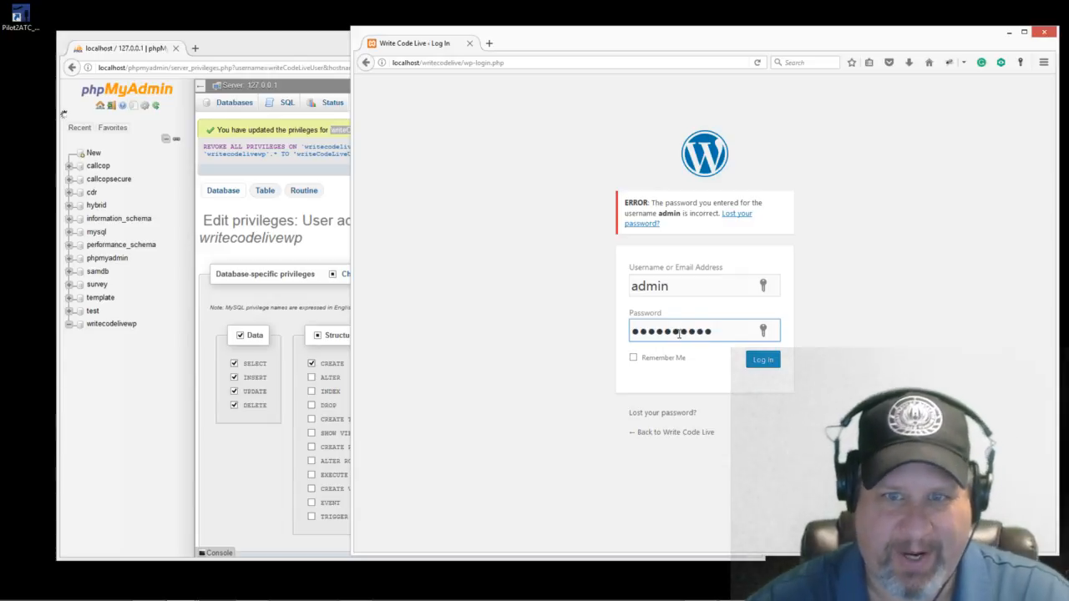
pyautogui.click(764, 365)
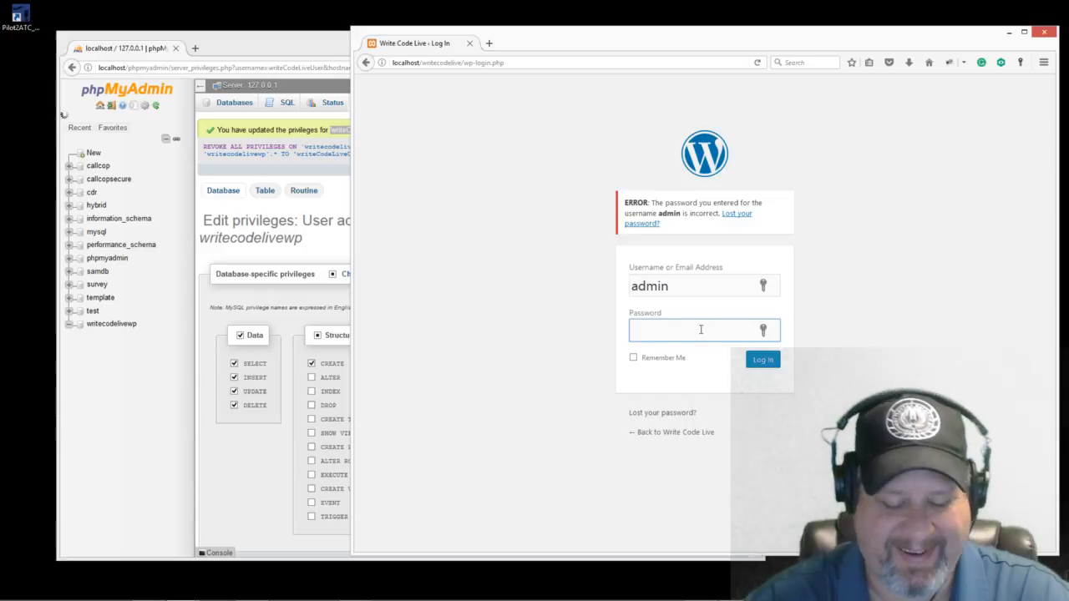
pyautogui.write('*********')
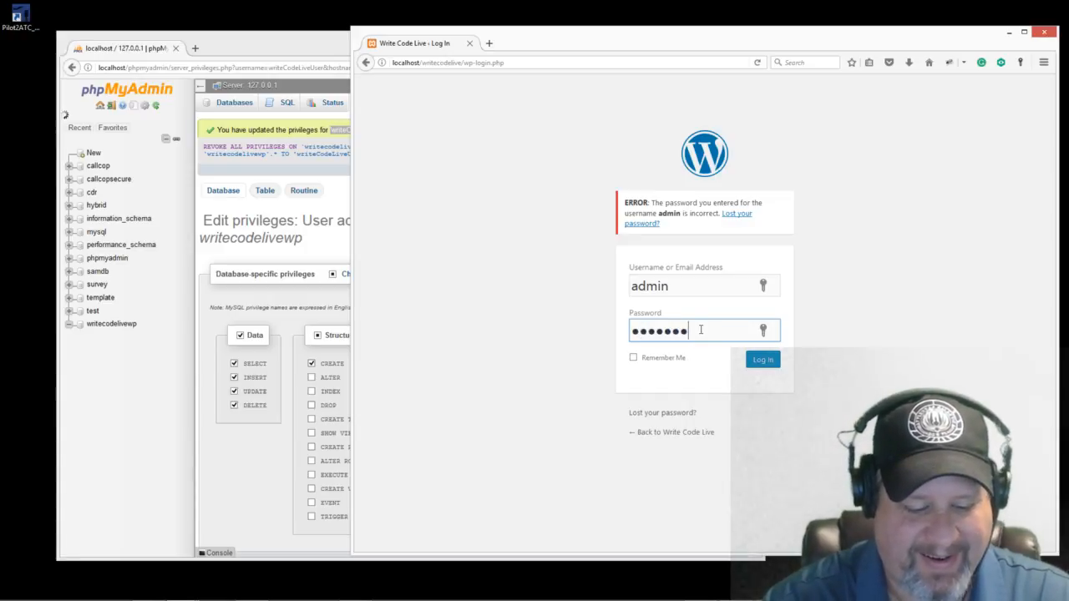
pyautogui.press('Return')
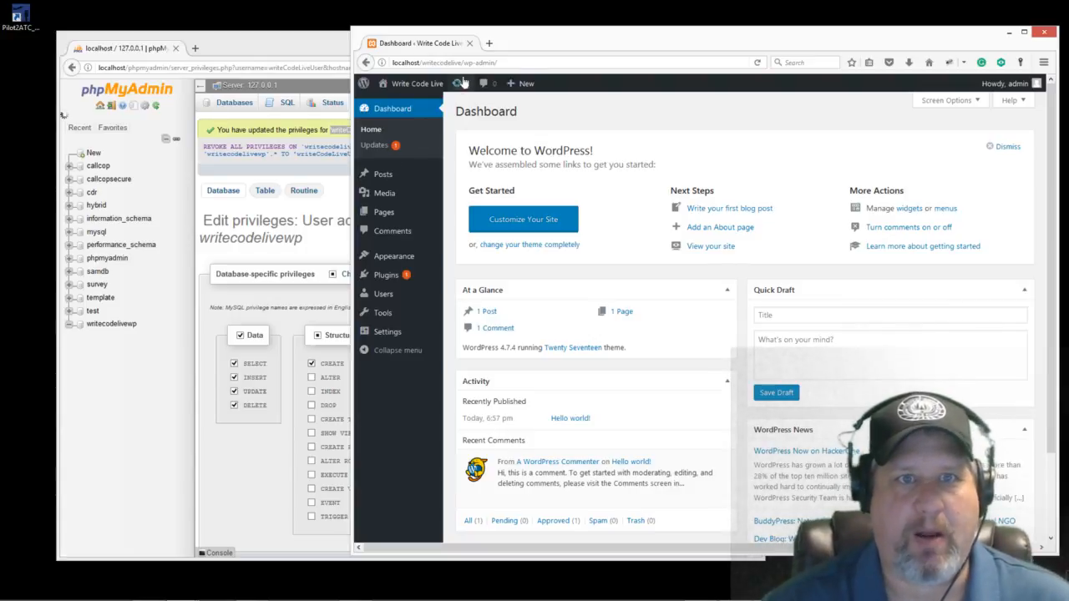
# Step: Remove 'wp-admin/' from the address to load the localhost/writecodelive homepage
pyautogui.moveTo(465, 63); pyautogui.dragTo(641, 66)
pyautogui.press('BackSpace')
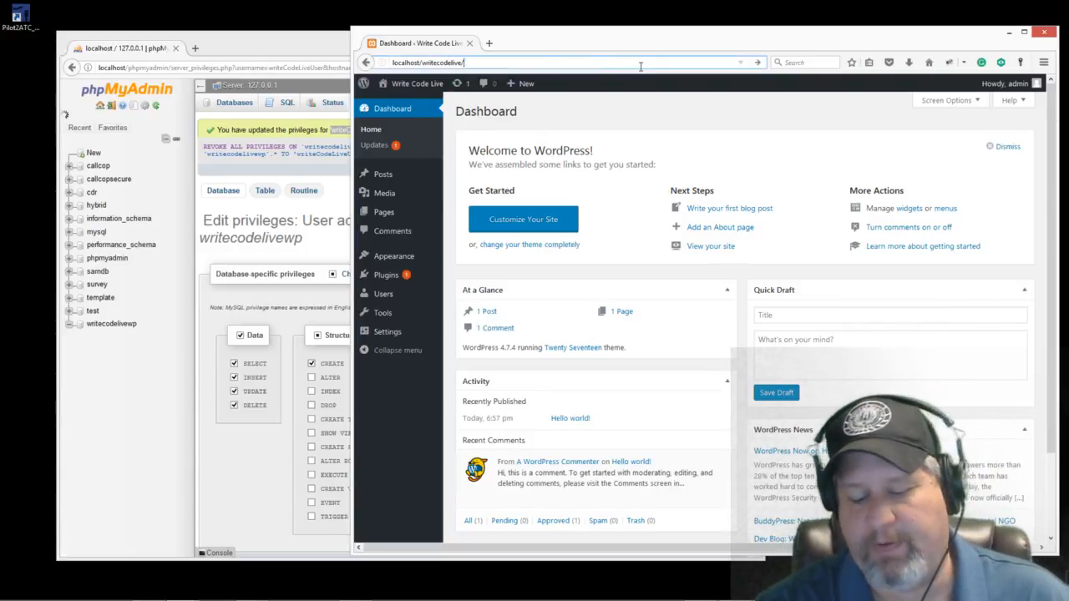
pyautogui.press('Return')
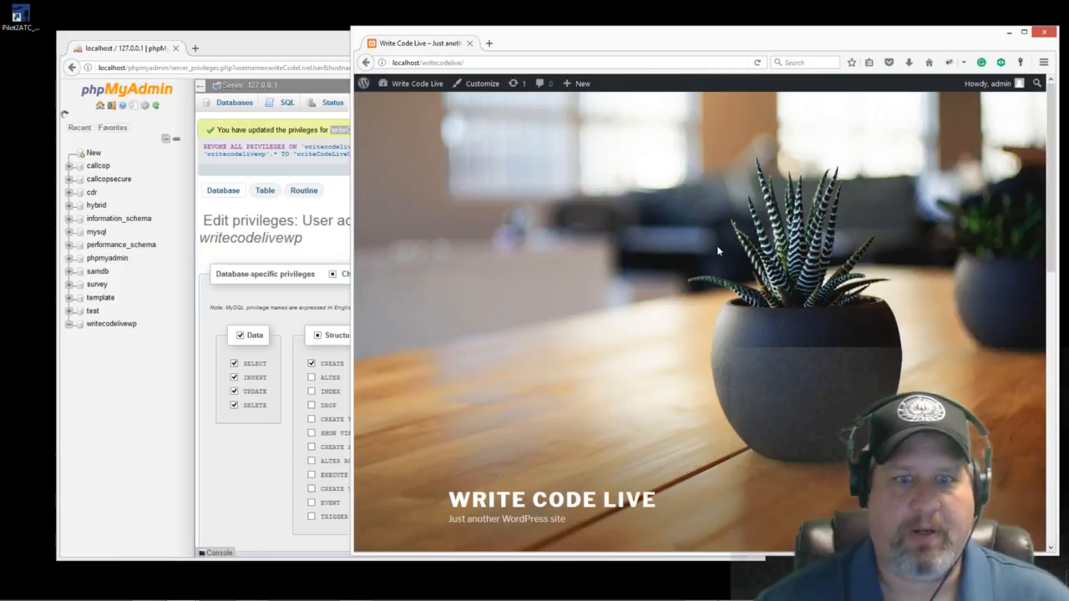
pyautogui.moveTo(705, 42); pyautogui.dragTo(568, 49)
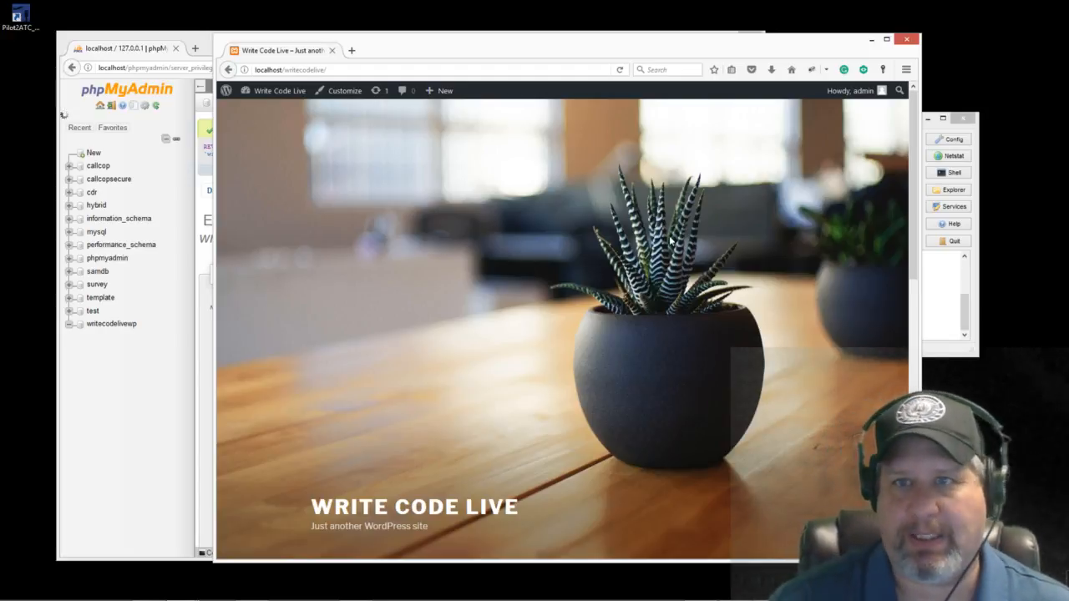
pyautogui.moveTo(277, 98)
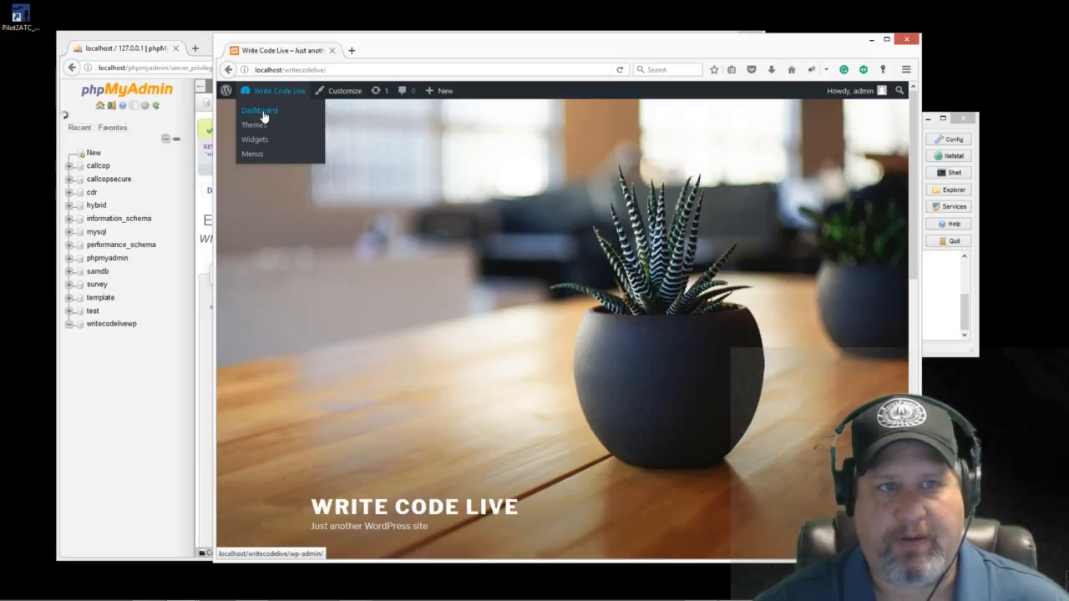
# Step: Update Akismet Anti-Spam from the Updates page, then view the Posts list with 'Hello world!'
pyautogui.click(261, 111)
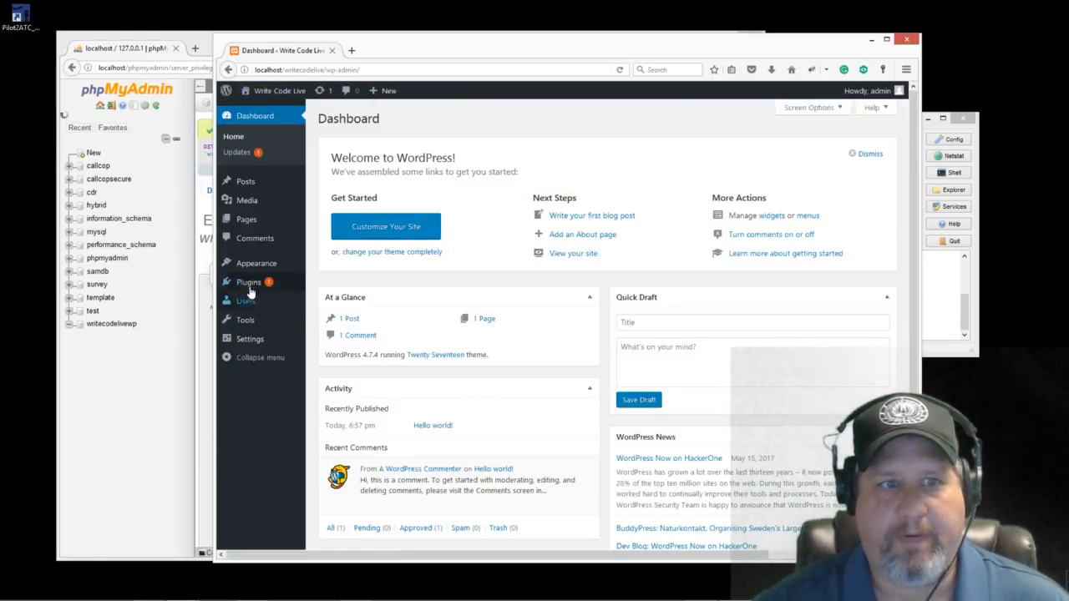
pyautogui.click(238, 152)
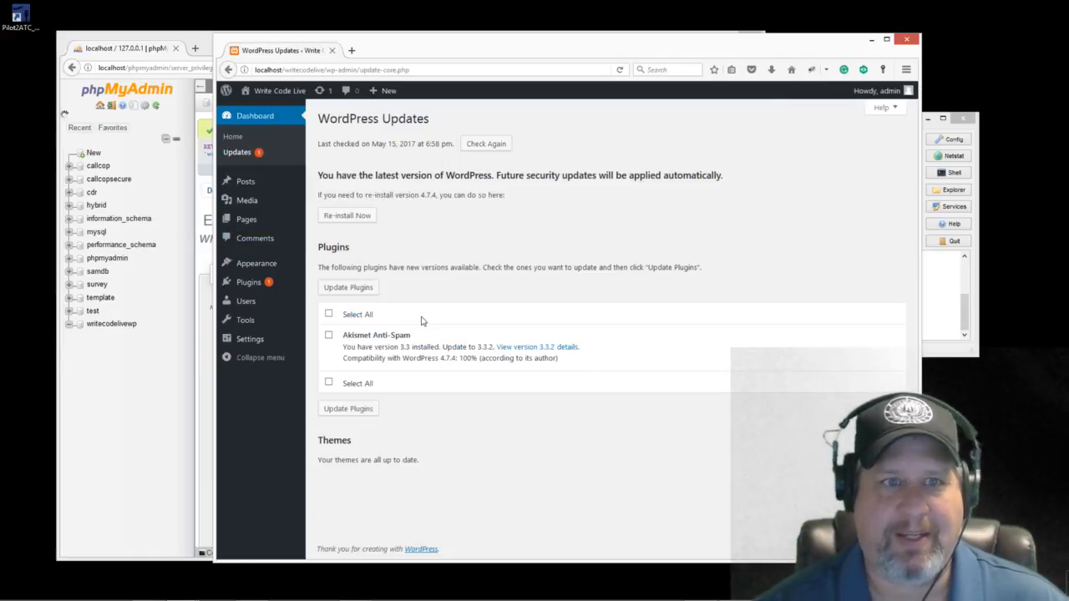
pyautogui.click(492, 147)
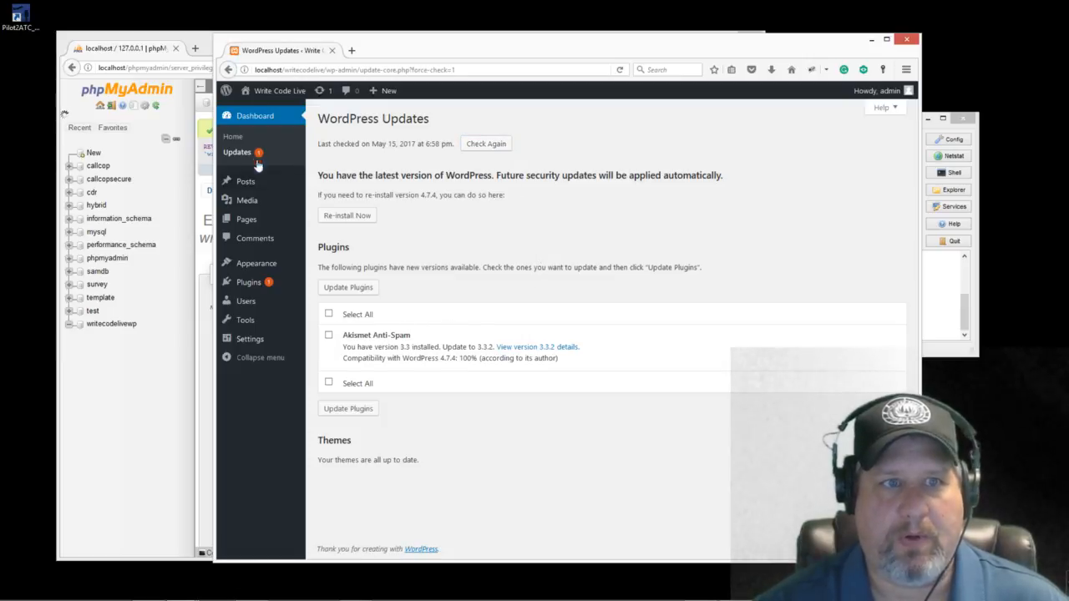
pyautogui.click(348, 287)
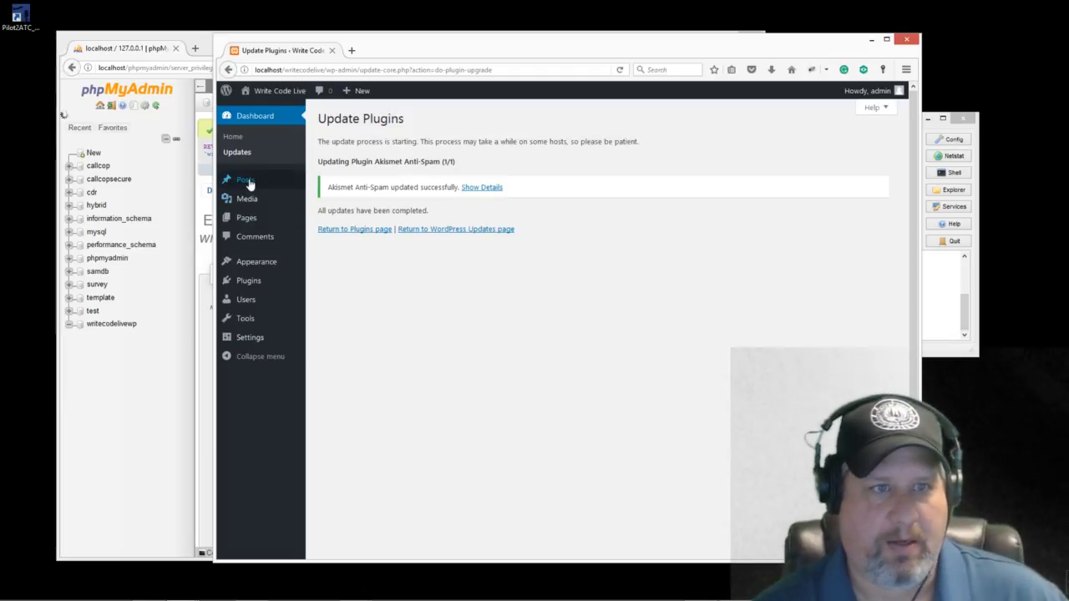
pyautogui.moveTo(248, 183)
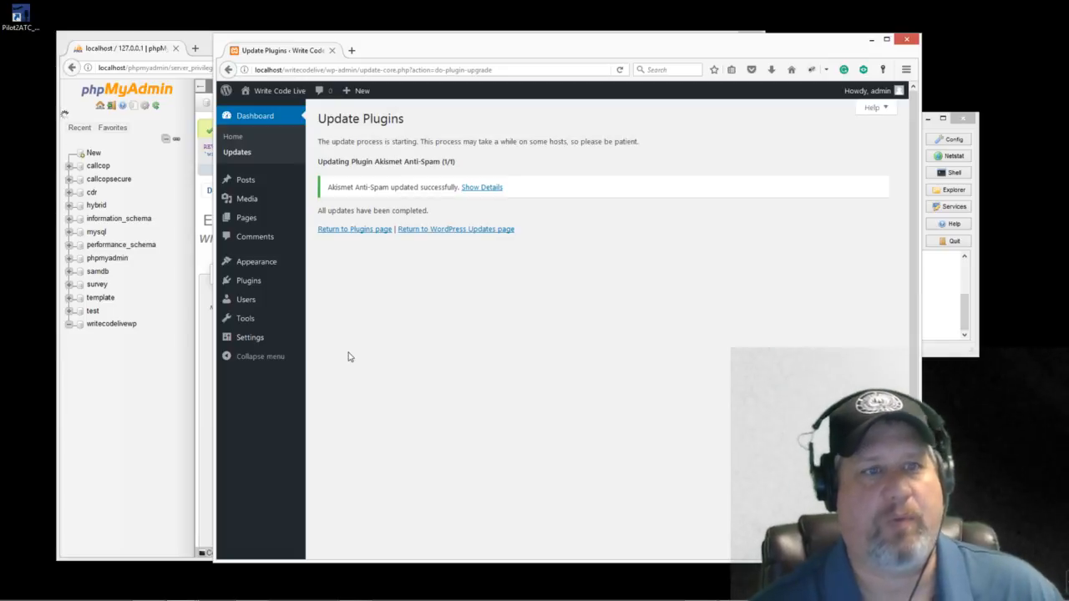
pyautogui.click(246, 181)
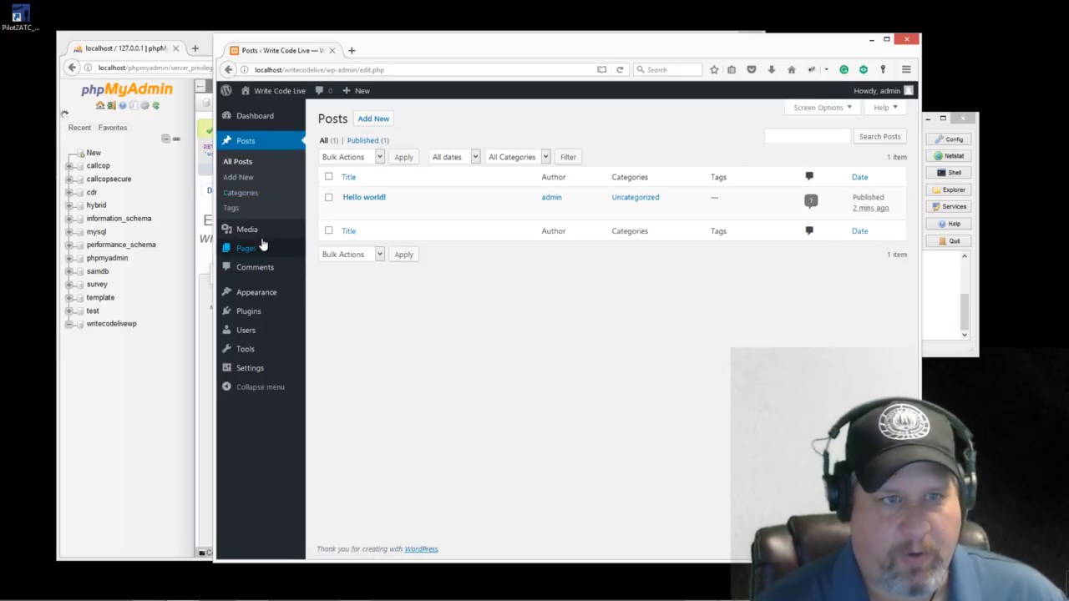
# Step: View the installed themes and the Twenty Seventeen details, then close the WordPress window
pyautogui.moveTo(260, 239)
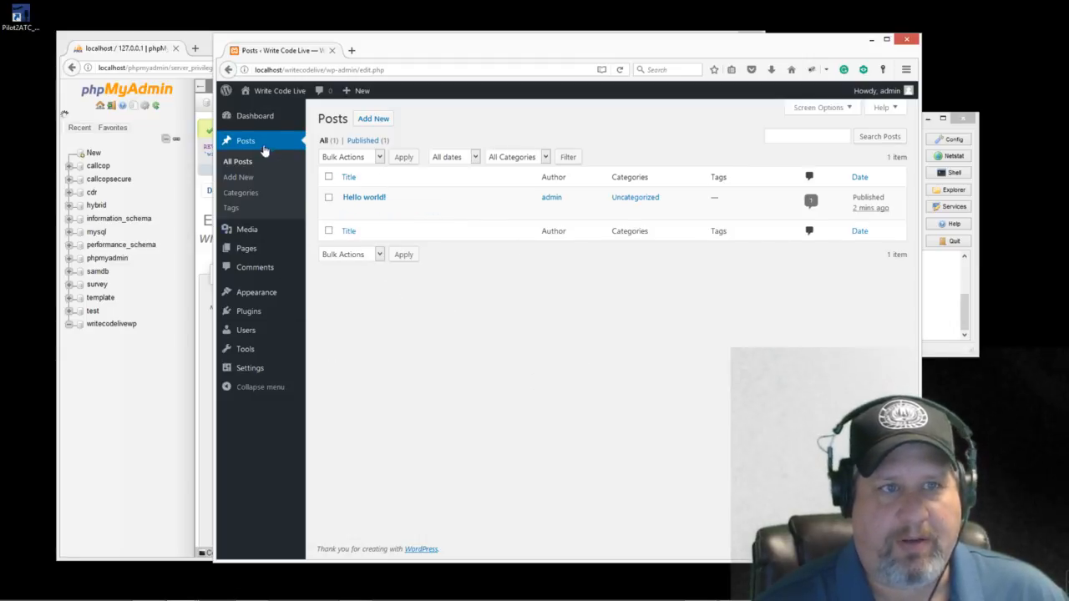
pyautogui.click(258, 111)
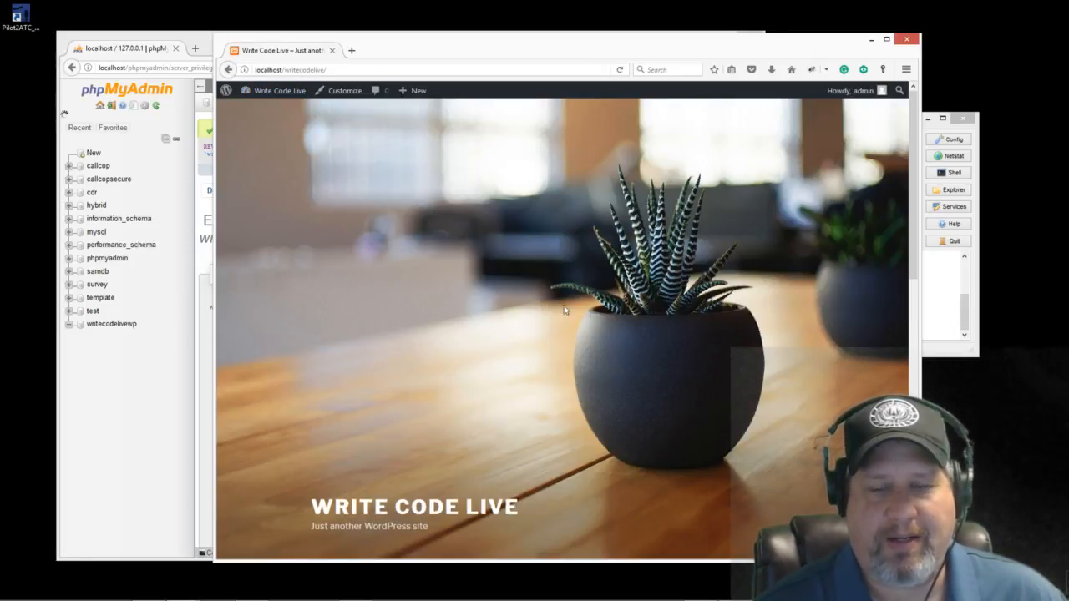
pyautogui.moveTo(507, 58); pyautogui.dragTo(554, 53)
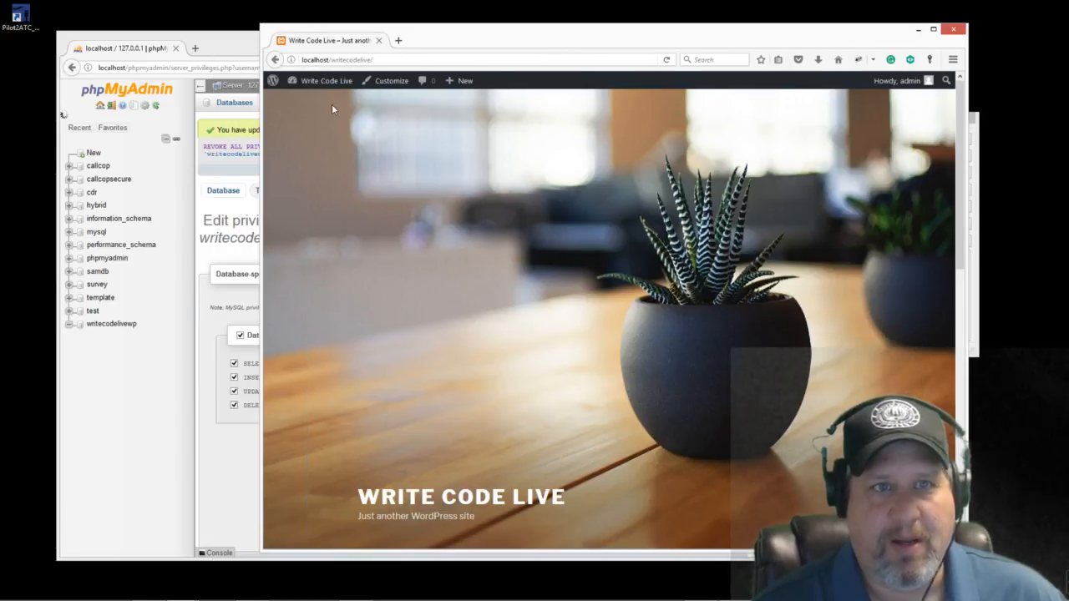
pyautogui.moveTo(314, 86)
pyautogui.click(307, 119)
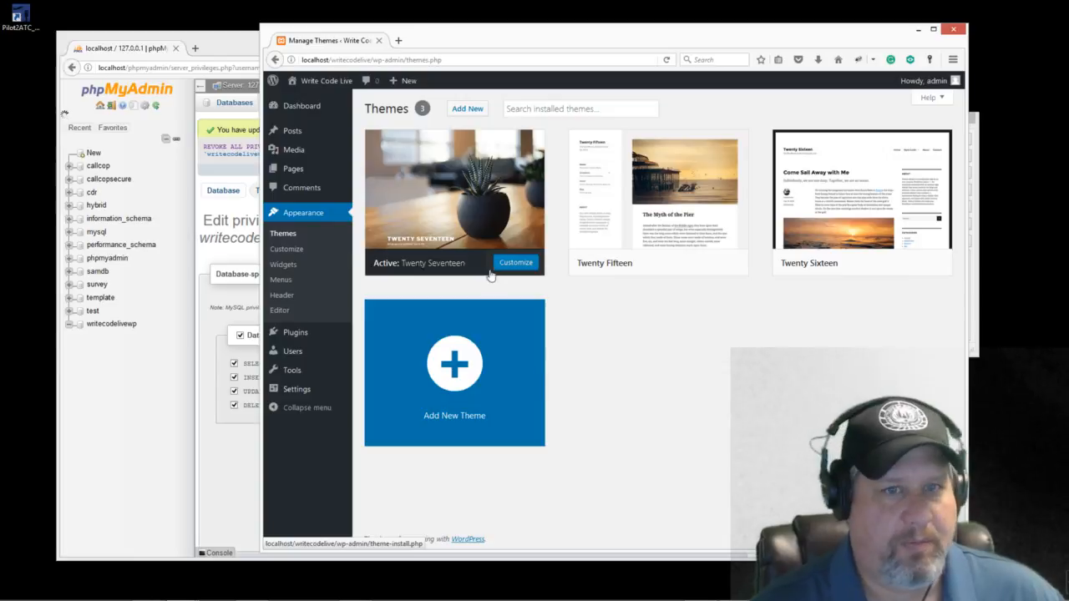
pyautogui.click(476, 200)
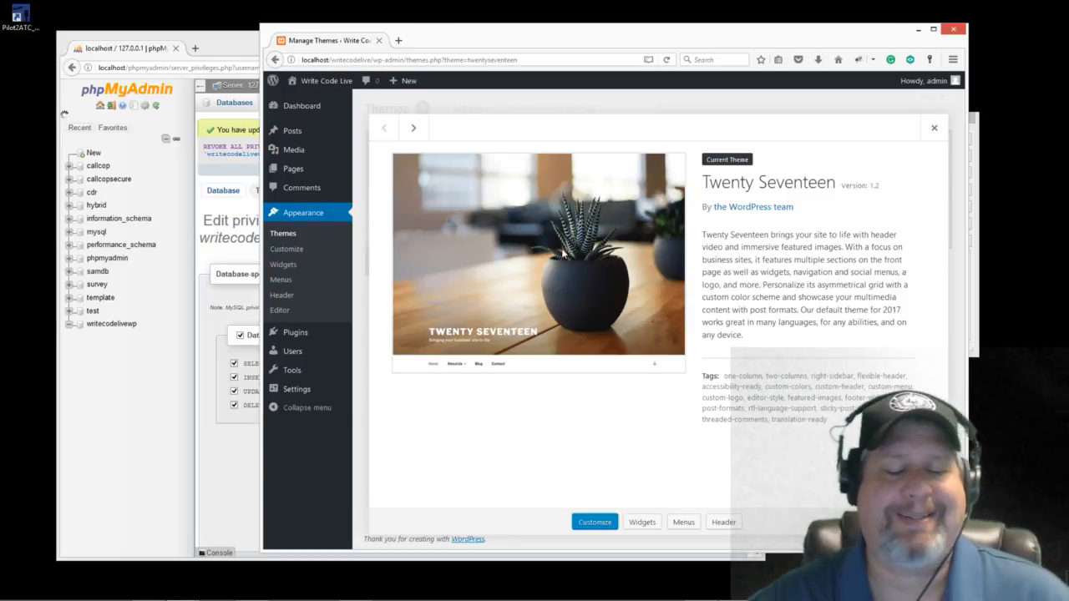
pyautogui.click(953, 31)
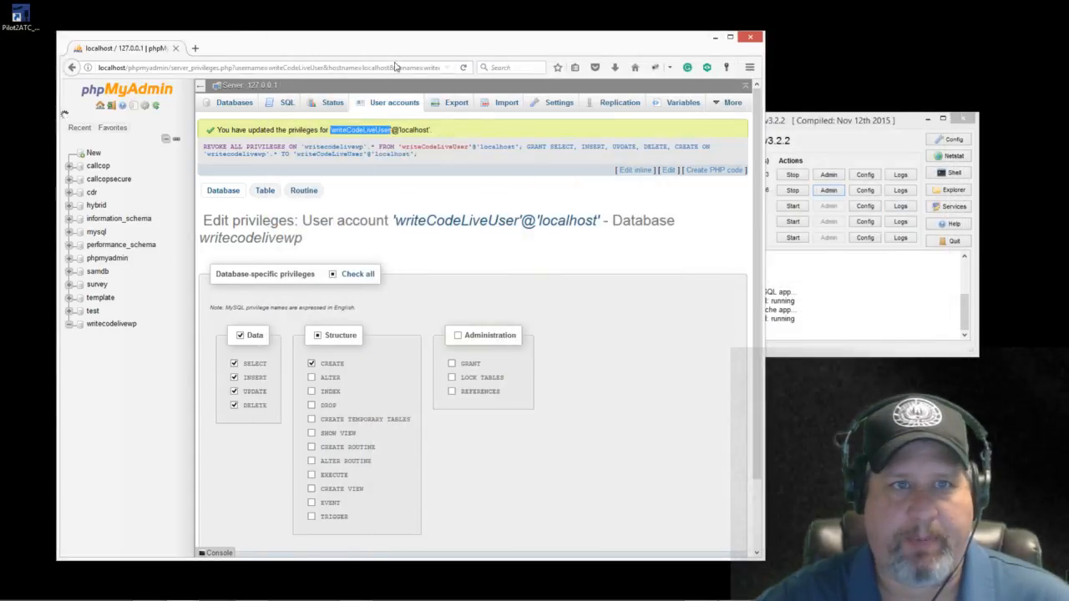
# Step: Check writecodelivewp's 12 tables and edit the WordPress user's privileges on that database
pyautogui.moveTo(419, 46); pyautogui.dragTo(530, 41)
pyautogui.click(223, 318)
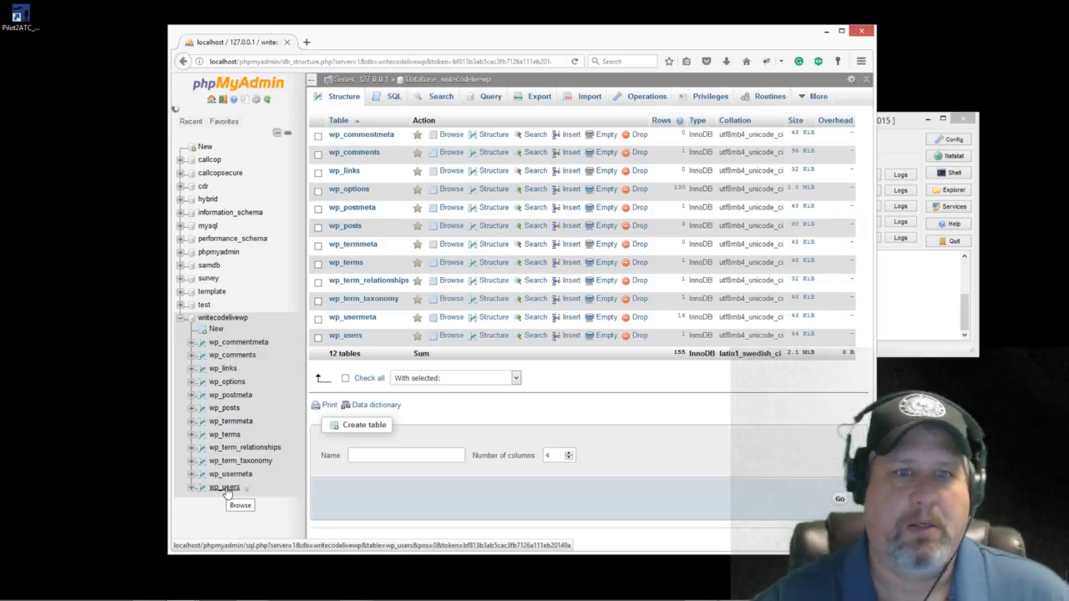
pyautogui.click(180, 324)
pyautogui.click(181, 324)
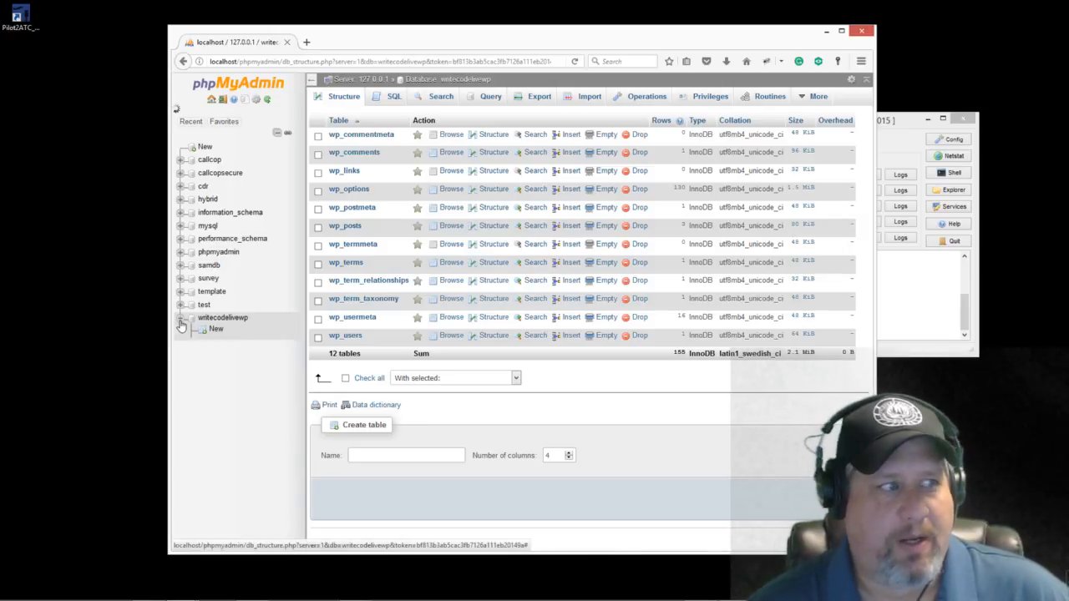
pyautogui.click(709, 98)
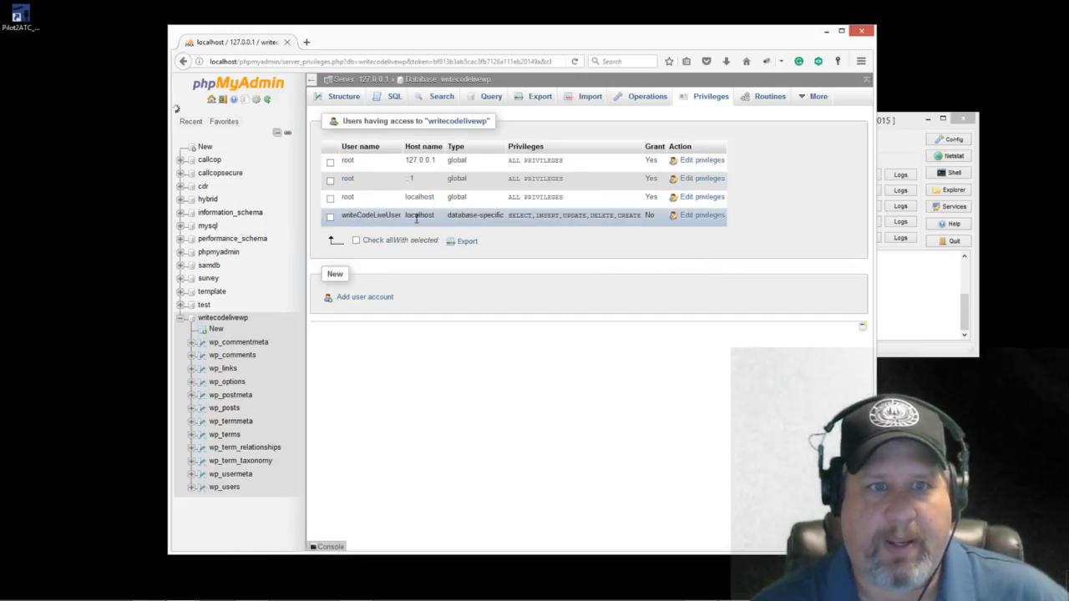
pyautogui.click(702, 216)
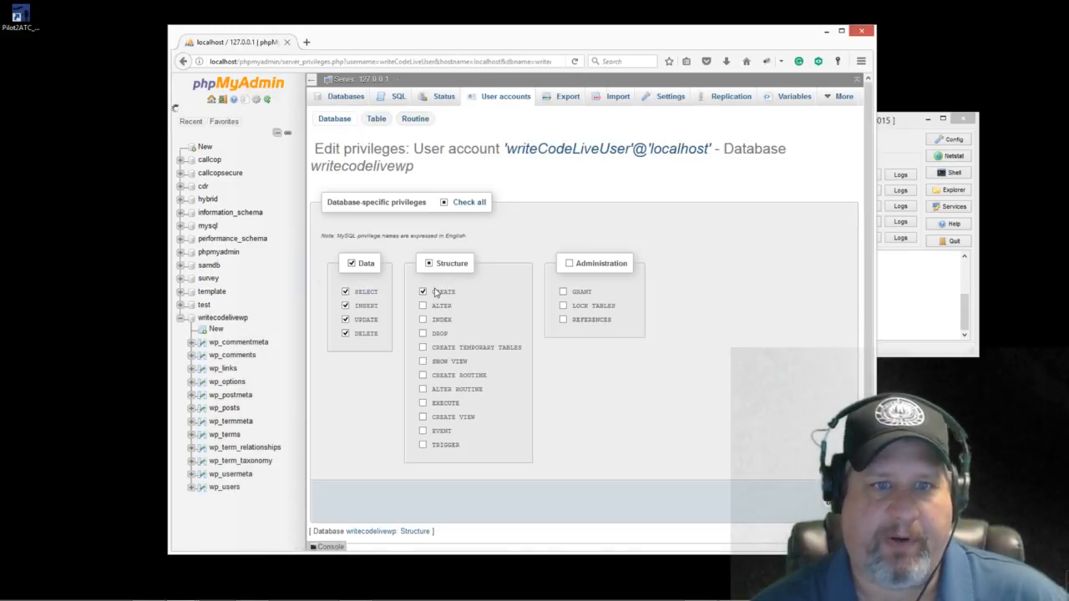